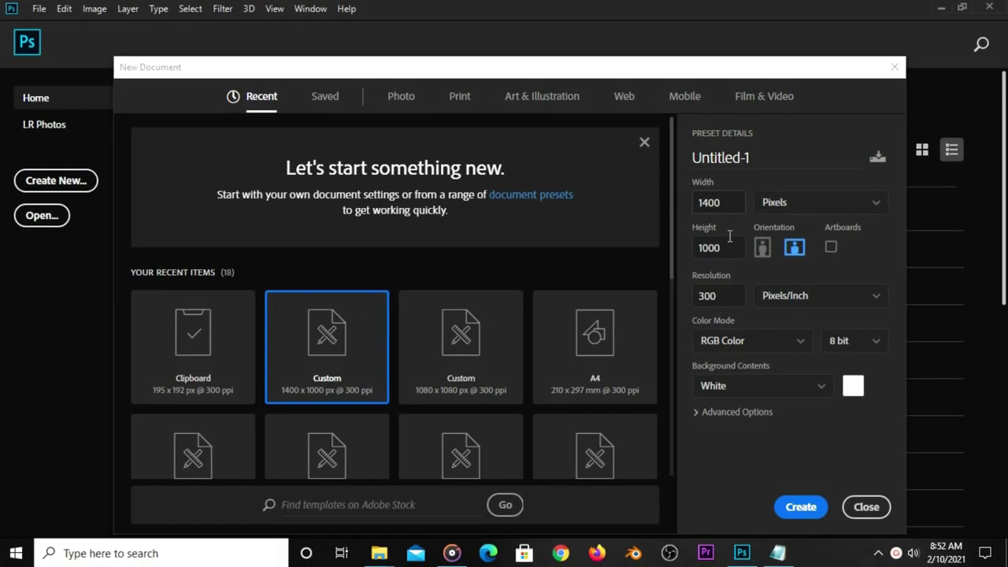
Create a 1400 × 1000 px document at 300 pixels/inch with a white background.
{"action": "left_click", "coordinate": [731, 252]}
{"action": "left_click", "coordinate": [732, 296]}
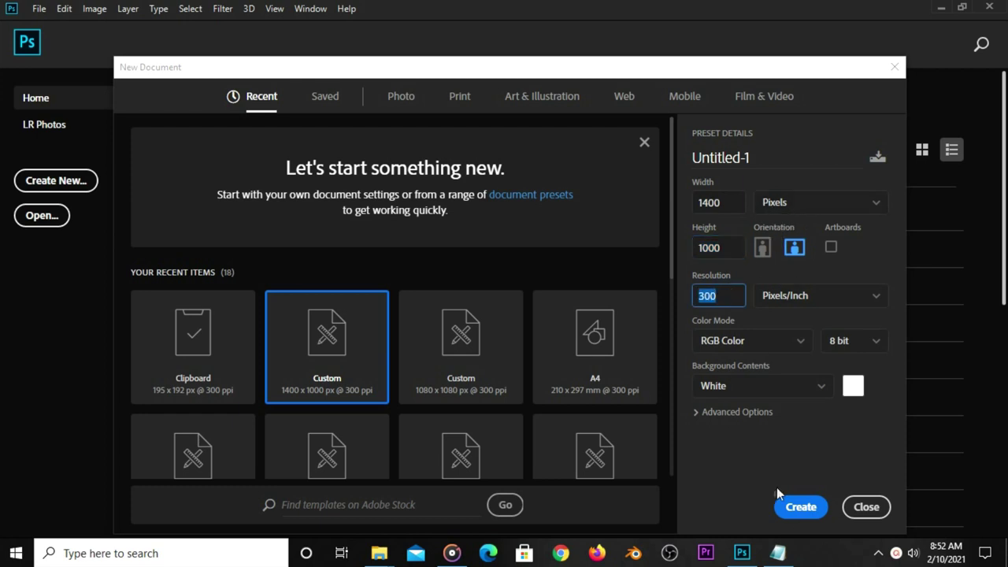
{"action": "left_click", "coordinate": [794, 508]}
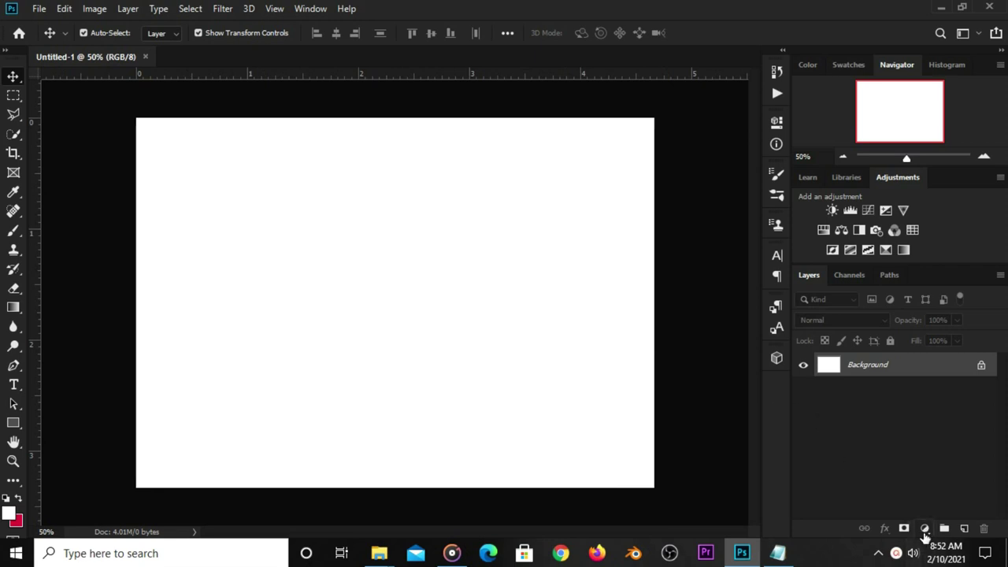
Add a Solid Color fill layer set to #8a0435, pasting the code copied from the notes.
{"action": "left_click", "coordinate": [925, 528]}
{"action": "left_click", "coordinate": [917, 273]}
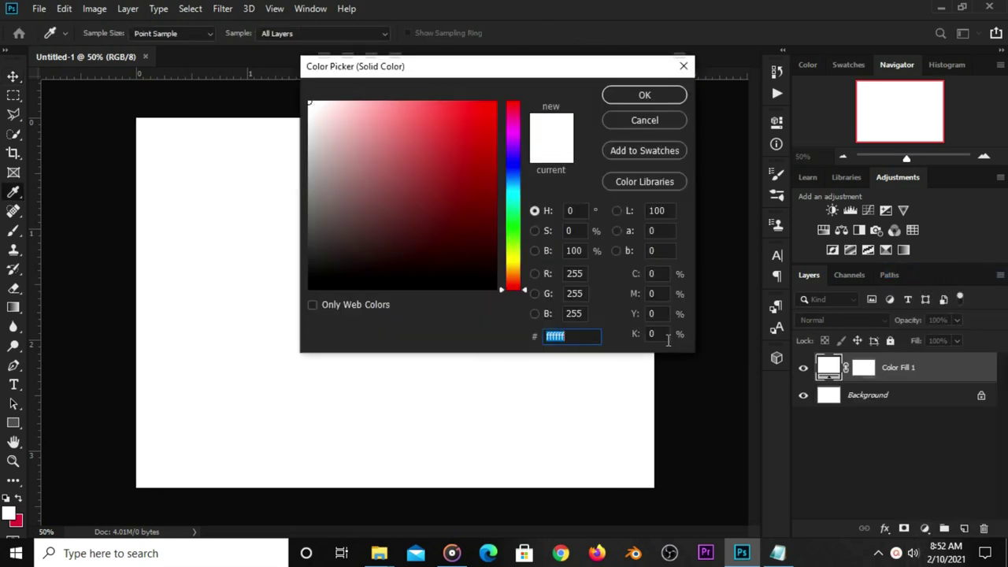
{"action": "left_click", "coordinate": [778, 553]}
{"action": "left_click", "coordinate": [581, 224]}
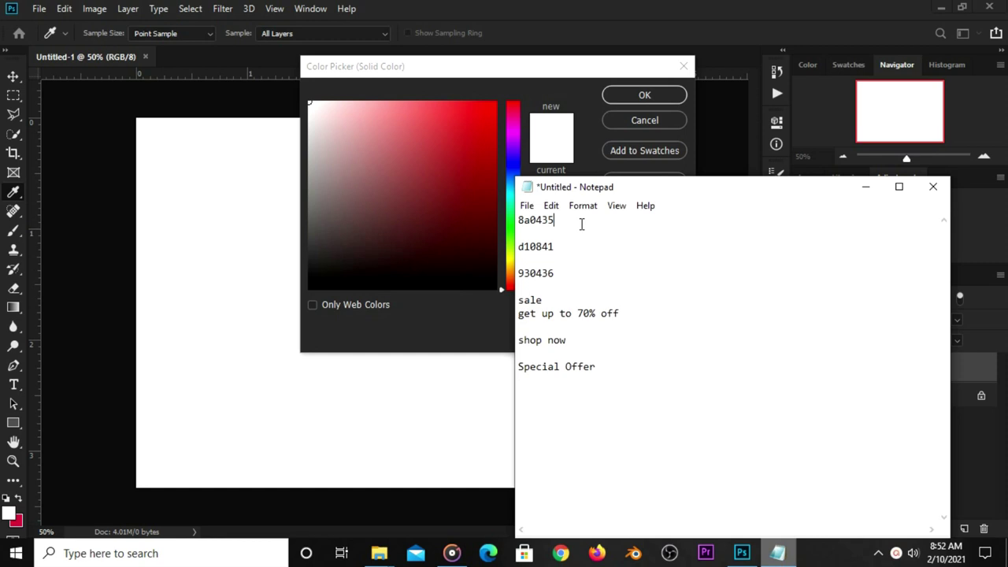
{"action": "double_click", "coordinate": [561, 224]}
{"action": "right_click", "coordinate": [561, 225]}
{"action": "left_click", "coordinate": [579, 268]}
{"action": "left_click", "coordinate": [464, 338]}
{"action": "right_click", "coordinate": [556, 336]}
{"action": "left_click", "coordinate": [596, 198]}
{"action": "left_click", "coordinate": [586, 343]}
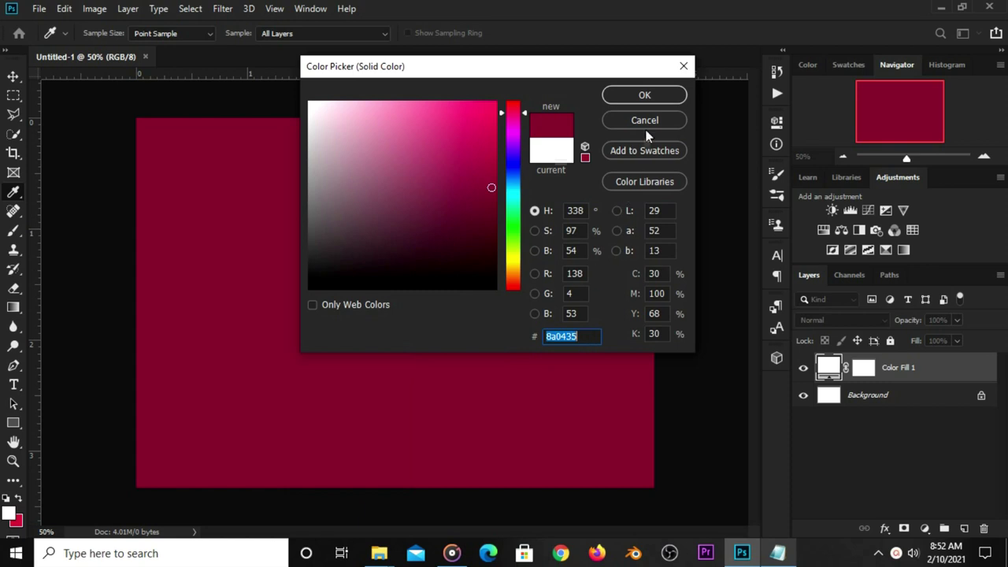
{"action": "left_click", "coordinate": [645, 95]}
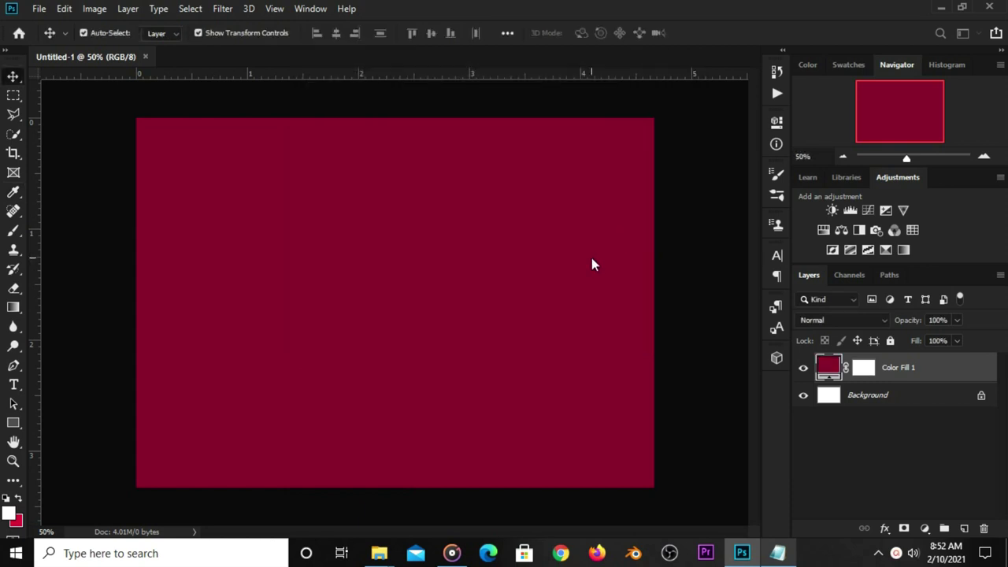
On a new layer, paint one large soft white brush dab left of the canvas centre.
{"action": "left_click", "coordinate": [965, 529]}
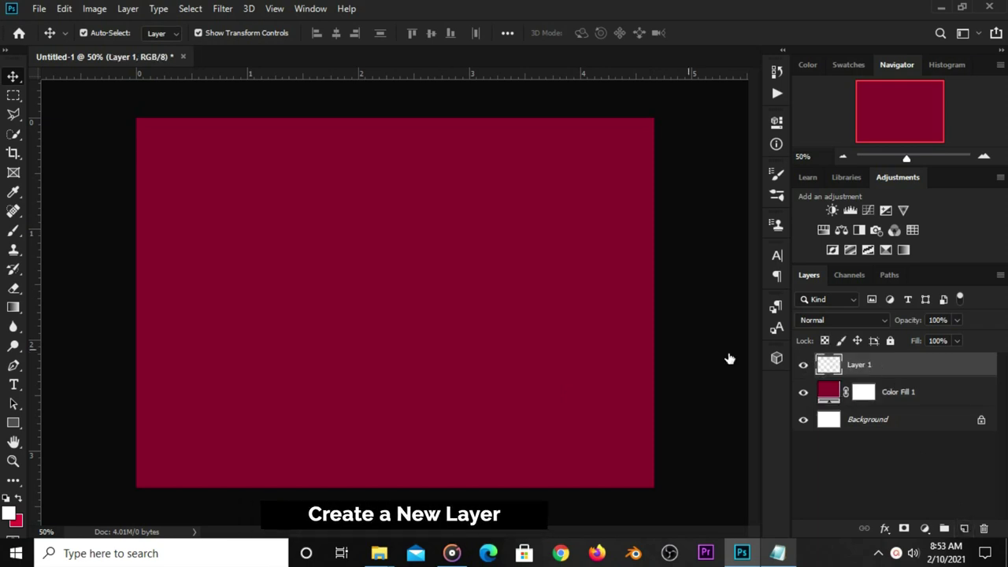
{"action": "left_click", "coordinate": [13, 230]}
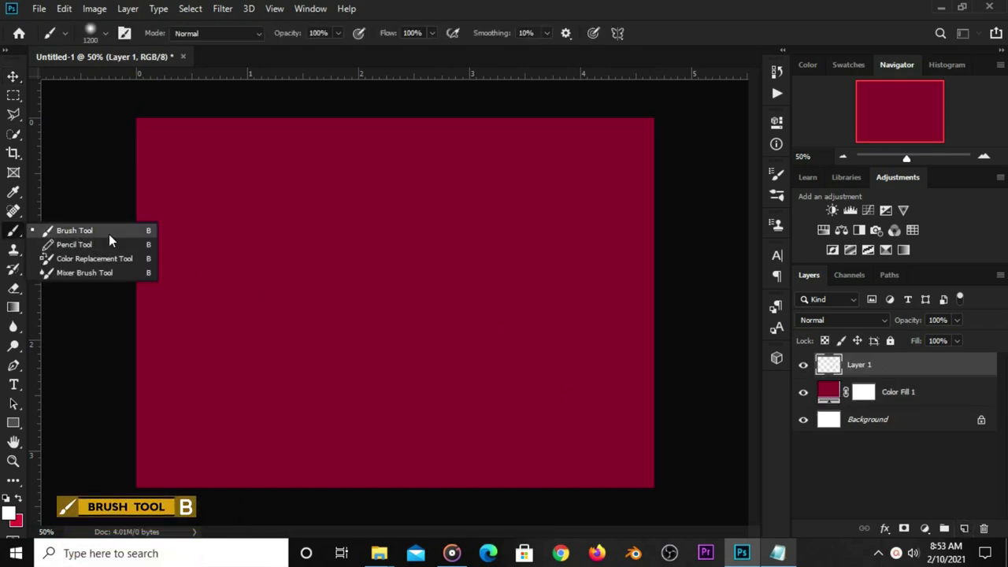
{"action": "left_click", "coordinate": [109, 234]}
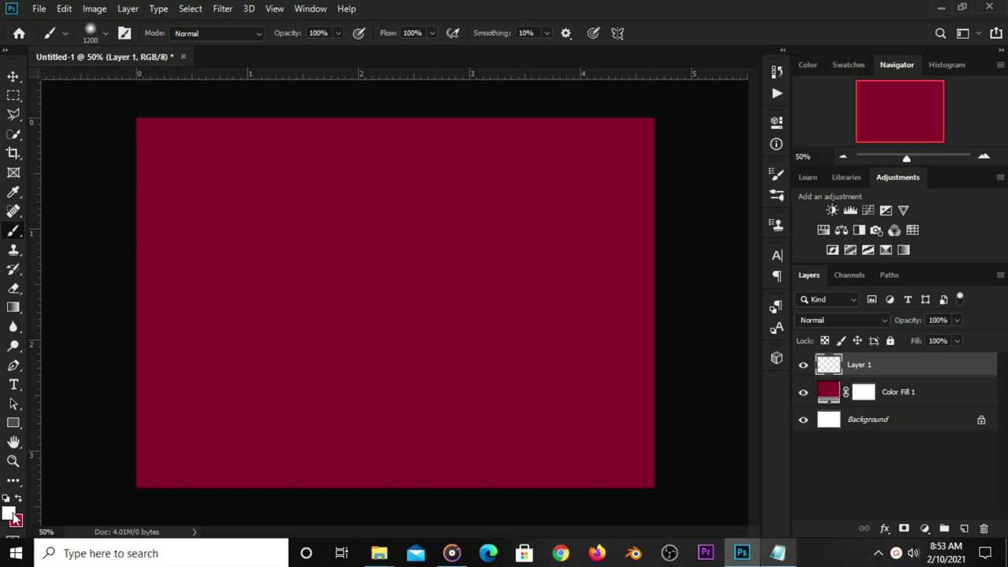
{"action": "left_click", "coordinate": [12, 514]}
{"action": "left_click", "coordinate": [630, 97]}
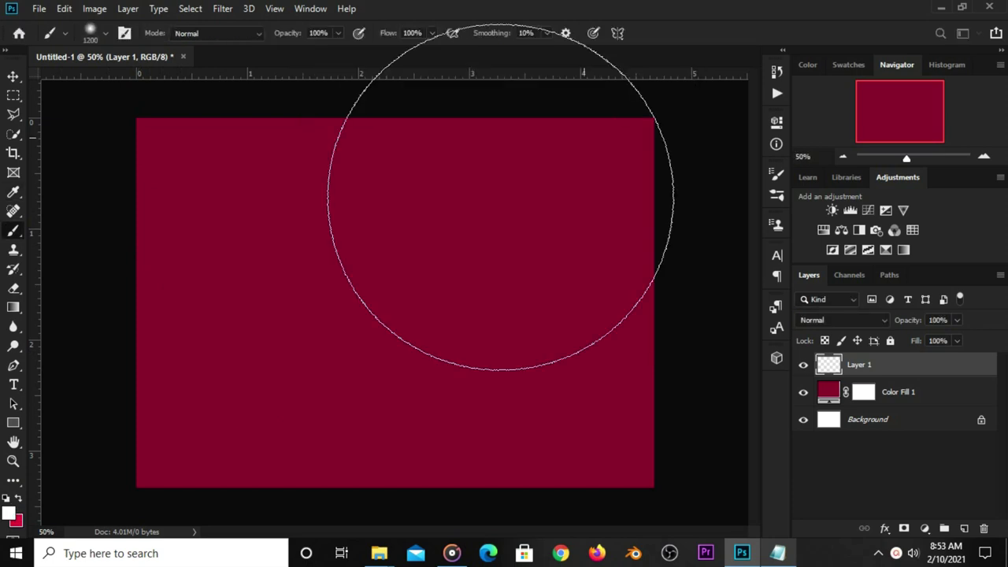
{"action": "left_click", "coordinate": [318, 293]}
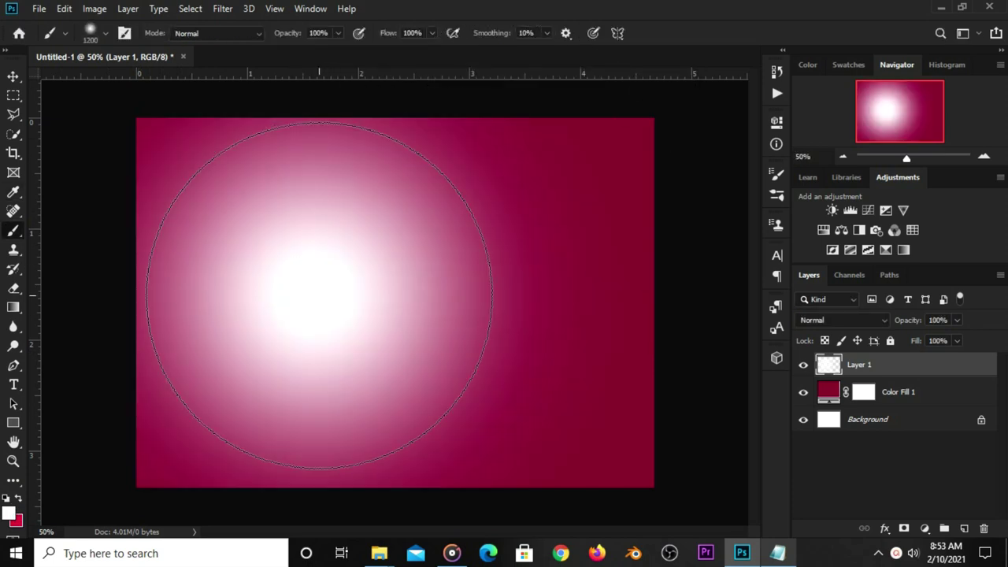
{"action": "left_click", "coordinate": [13, 76]}
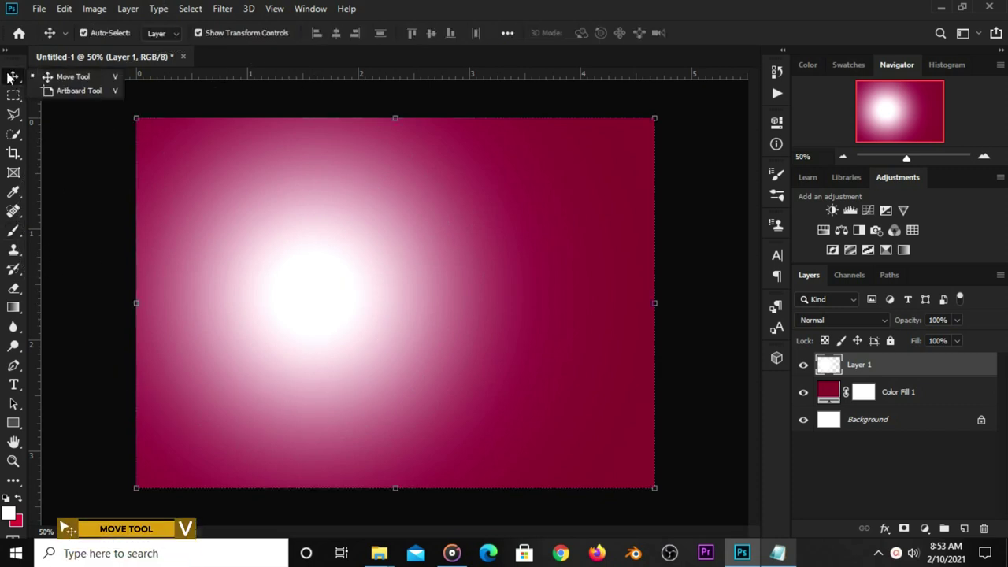
Set Layer 1's blend mode to Soft Light and its opacity to 53%.
{"action": "left_click", "coordinate": [70, 85]}
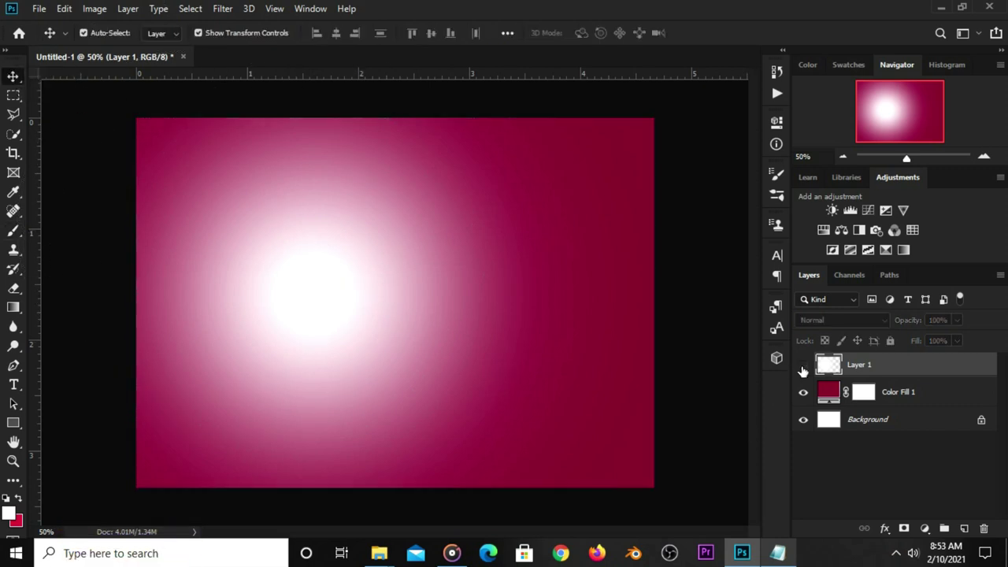
{"action": "left_click", "coordinate": [803, 366]}
{"action": "left_click", "coordinate": [803, 367]}
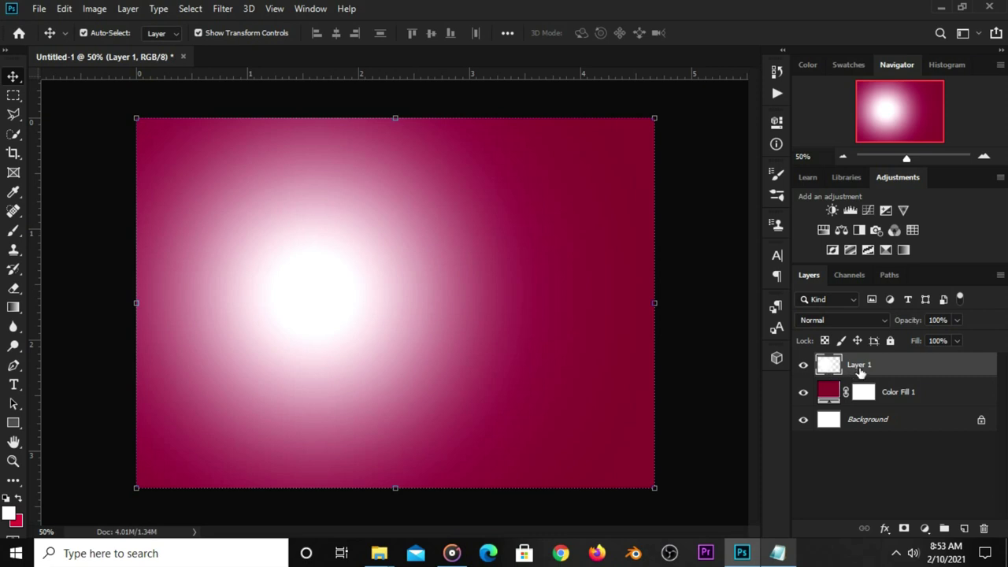
{"action": "left_click", "coordinate": [849, 323]}
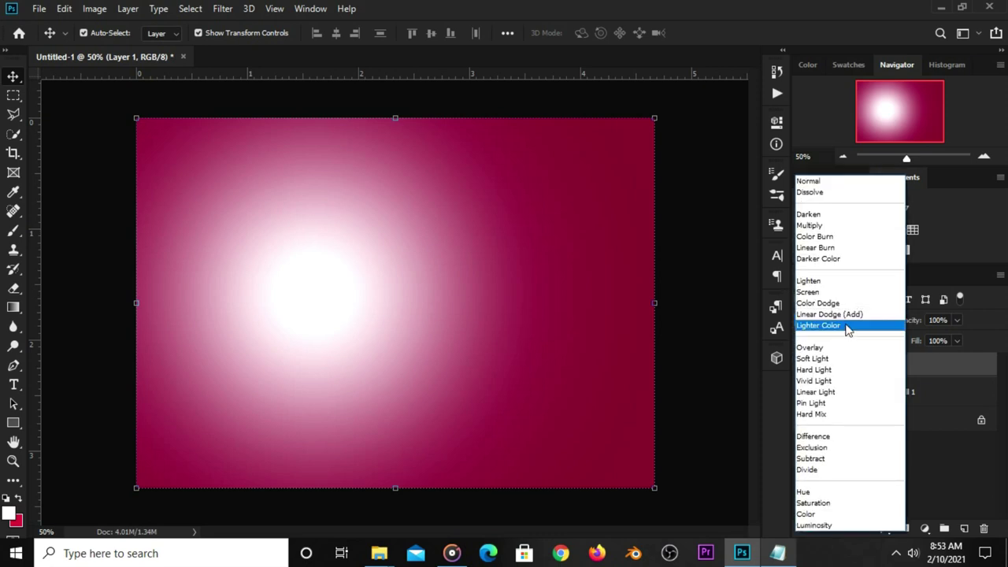
{"action": "left_click", "coordinate": [828, 359]}
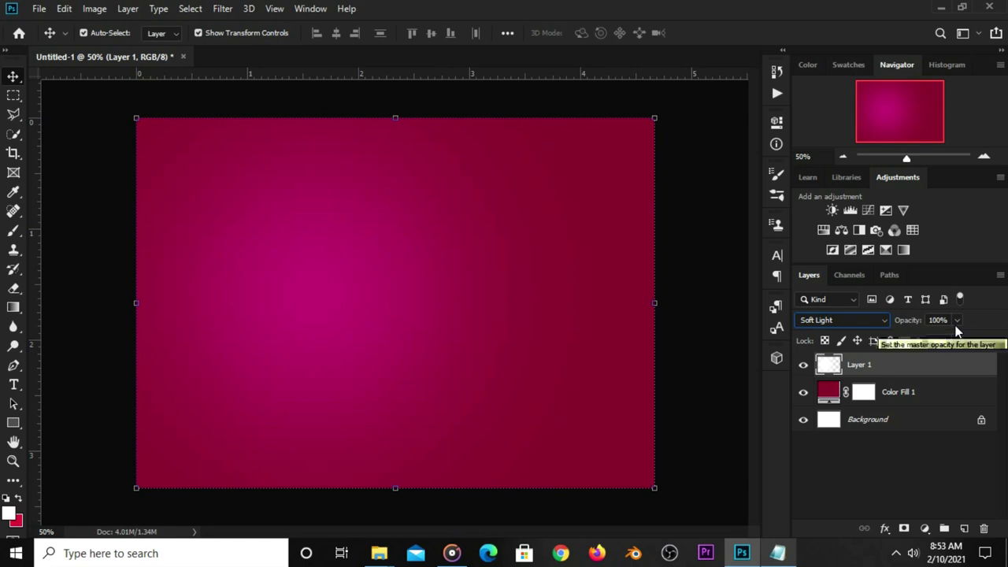
{"action": "left_click_drag", "start_coordinate": [956, 322], "coordinate": [934, 333]}
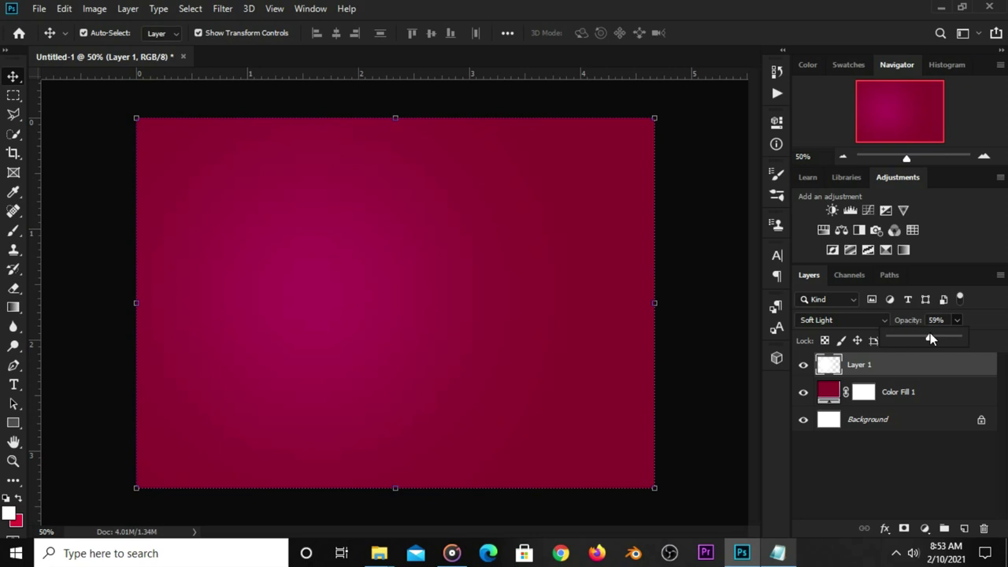
{"action": "left_click", "coordinate": [716, 337]}
Duplicate the glow layer and set the copy to Overlay at 64% opacity.
{"action": "key", "text": "ctrl+j"}
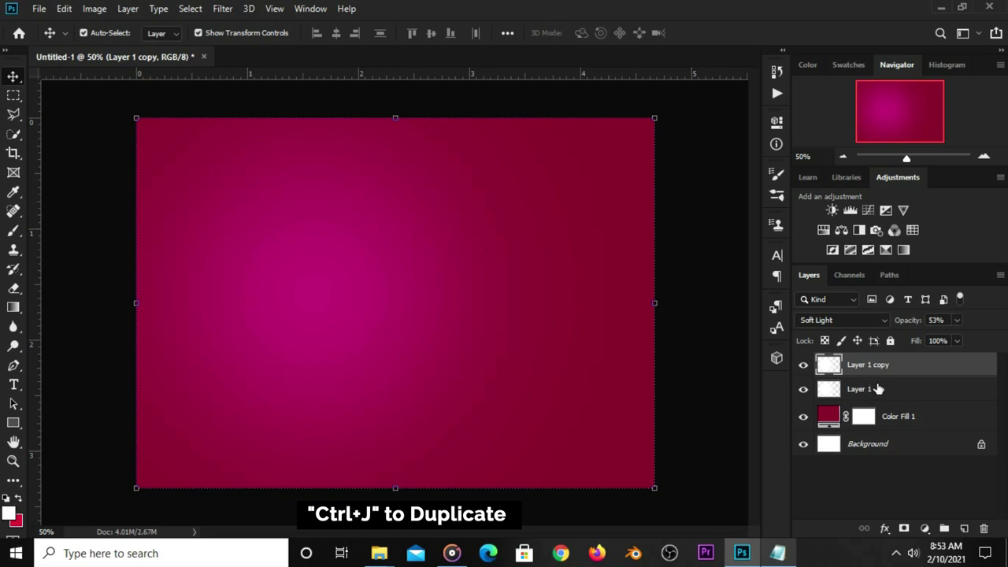
{"action": "left_click", "coordinate": [869, 321]}
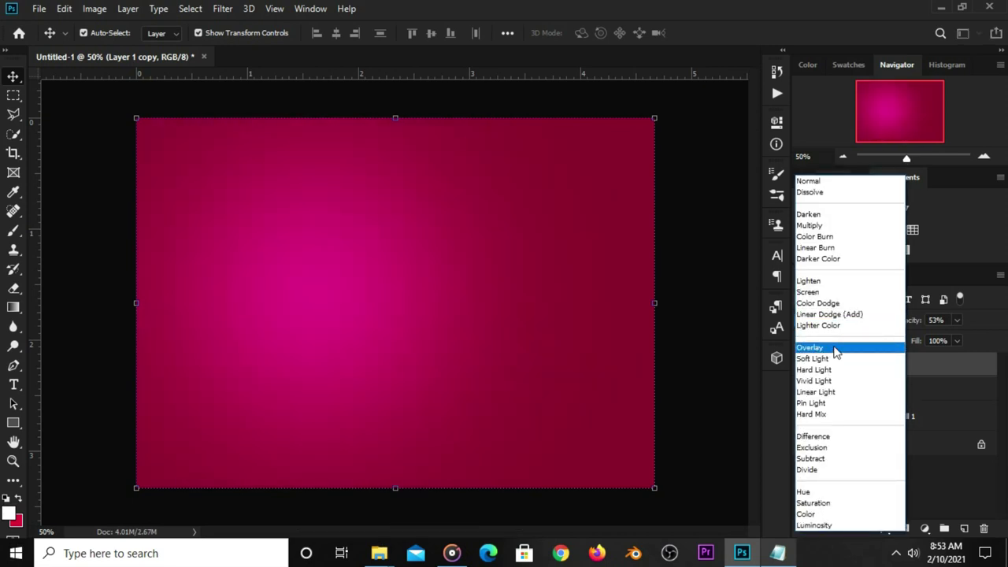
{"action": "left_click", "coordinate": [835, 351]}
{"action": "left_click_drag", "start_coordinate": [959, 339], "coordinate": [962, 336]}
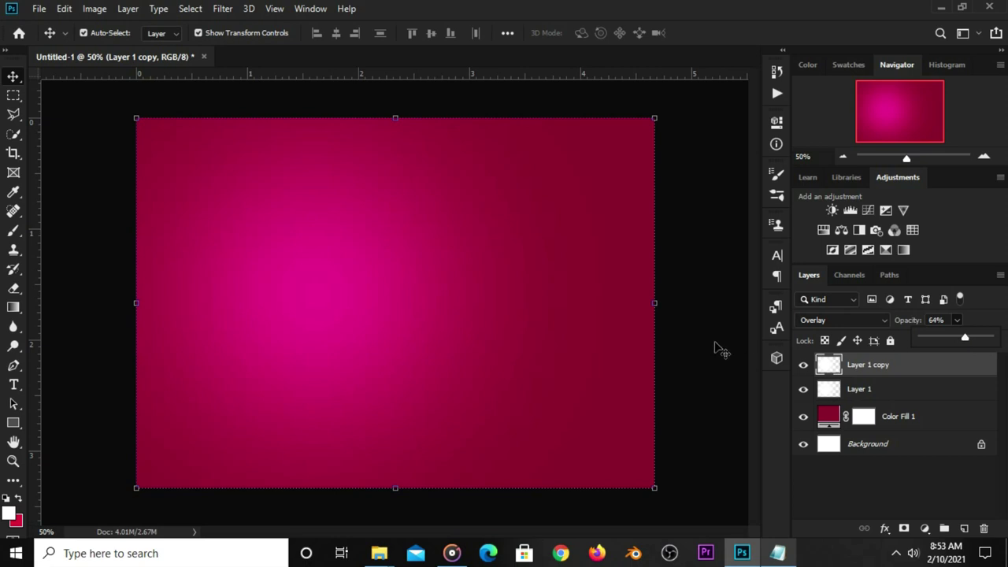
Rotate the copied glow about 0.77° and scale it to roughly 116%, past the canvas edges.
{"action": "mouse_move", "coordinate": [662, 298]}
{"action": "left_mouse_down"}
{"action": "mouse_move", "coordinate": [660, 309]}
{"action": "mouse_move", "coordinate": [707, 306]}
{"action": "left_mouse_up"}
{"action": "left_click_drag", "start_coordinate": [433, 517], "coordinate": [241, 385]}
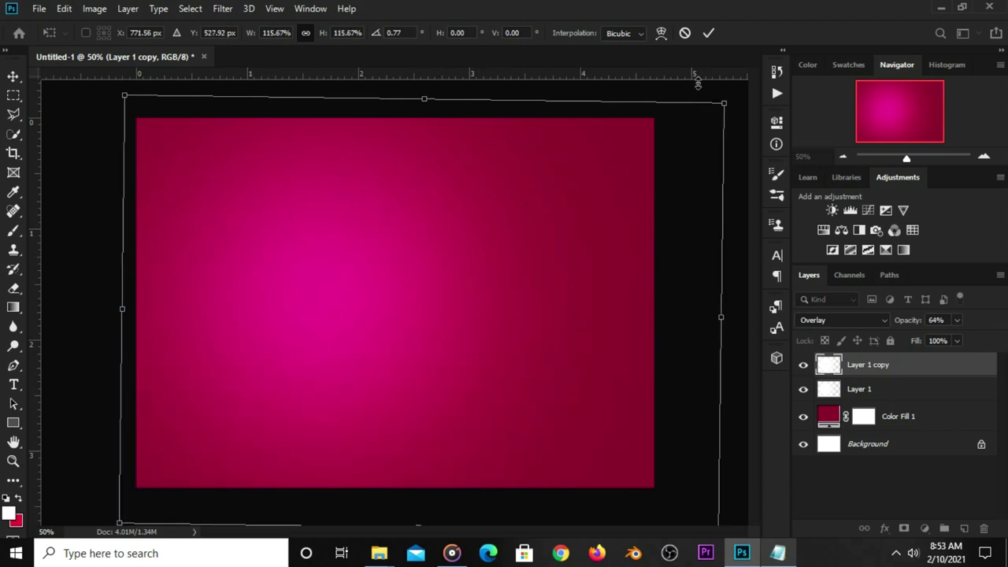
{"action": "left_click", "coordinate": [707, 33]}
{"action": "left_click", "coordinate": [678, 151]}
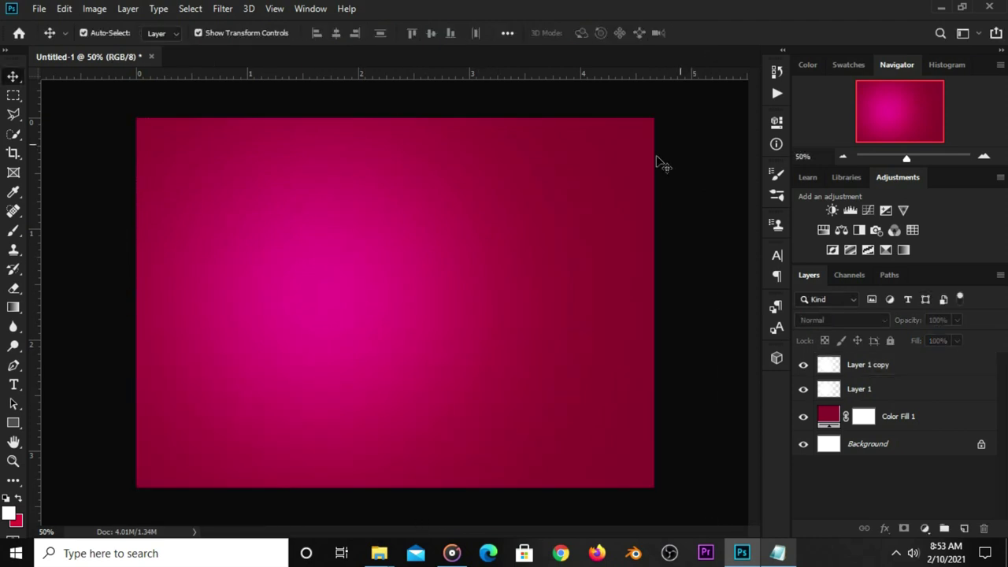
Copy the balloon hearts image from the valentine sale banner file into Untitled-1, placed on the right.
{"action": "left_click", "coordinate": [39, 11]}
{"action": "mouse_move", "coordinate": [67, 95]}
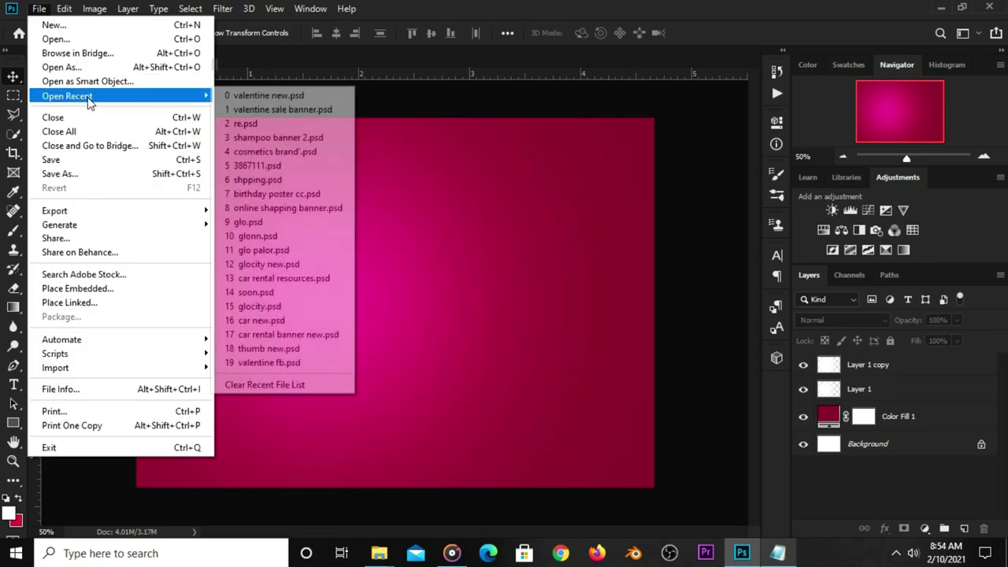
{"action": "left_click", "coordinate": [277, 109]}
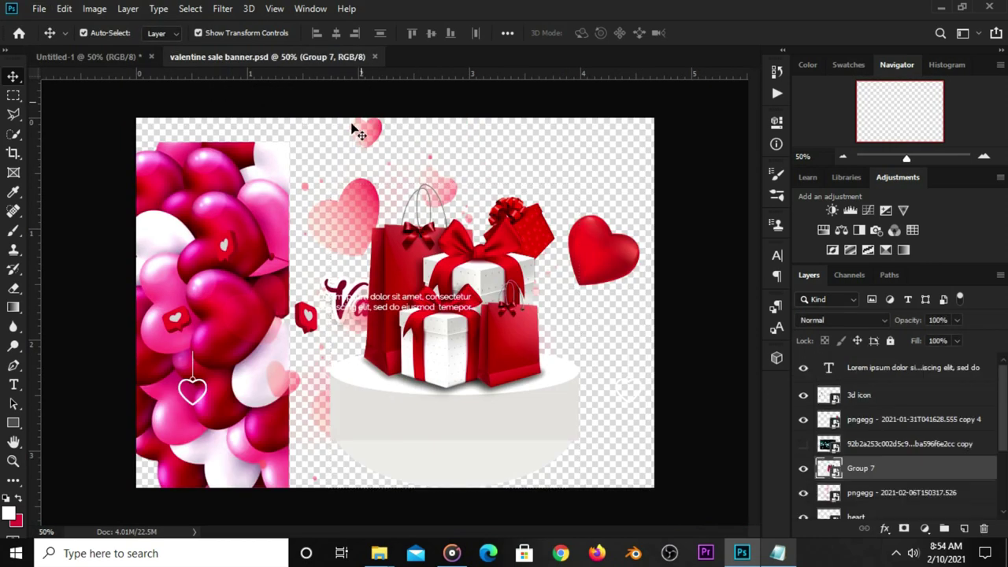
{"action": "left_click", "coordinate": [207, 196]}
{"action": "key", "text": "ctrl+c"}
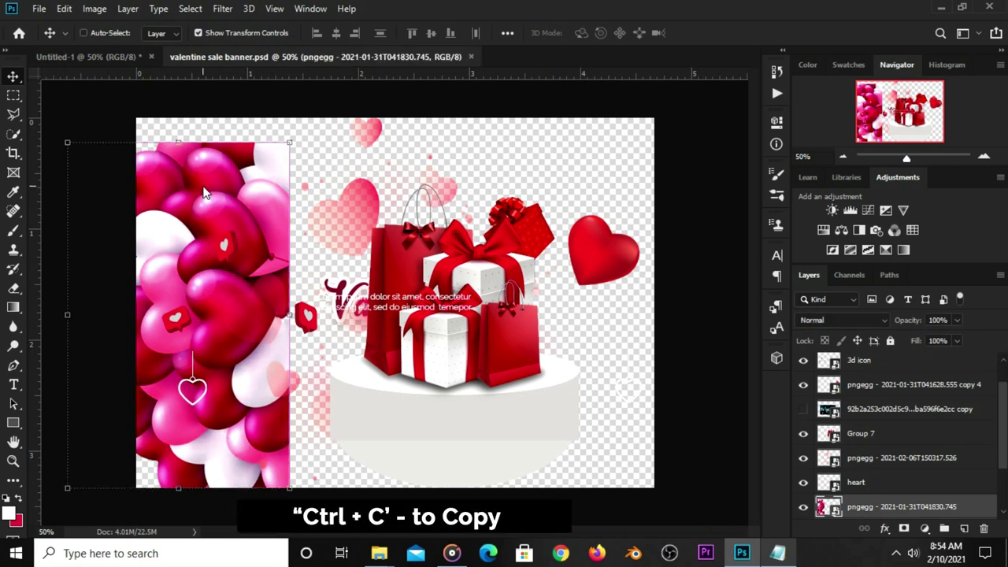
{"action": "left_click", "coordinate": [121, 56]}
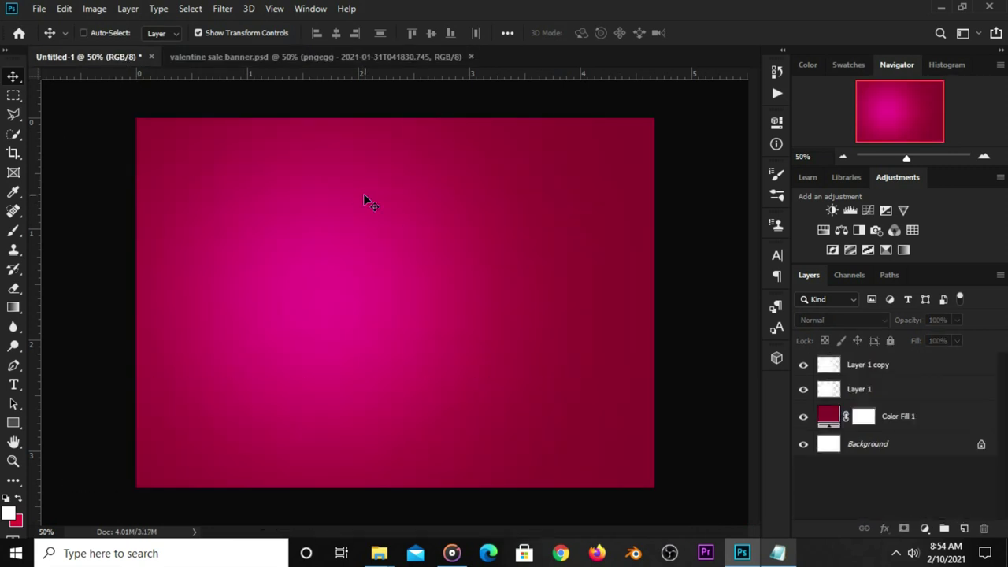
{"action": "key", "text": "ctrl+v"}
{"action": "left_click_drag", "start_coordinate": [536, 256], "coordinate": [592, 260]}
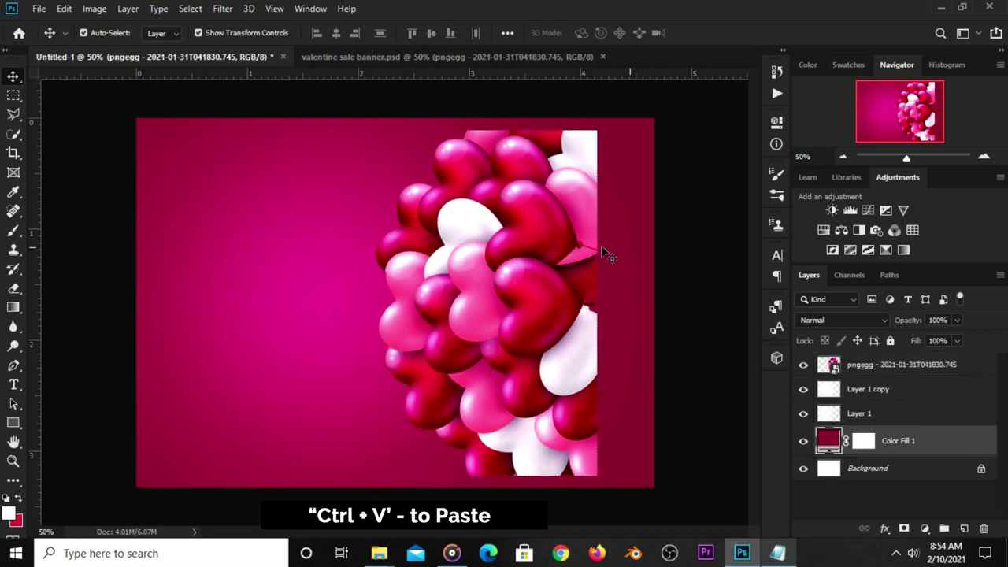
{"action": "left_click_drag", "start_coordinate": [528, 257], "coordinate": [552, 248]}
Enlarge the balloon hearts vertically so they extend past the top edge.
{"action": "key", "text": "ctrl+t"}
{"action": "left_click_drag", "start_coordinate": [564, 463], "coordinate": [564, 513]}
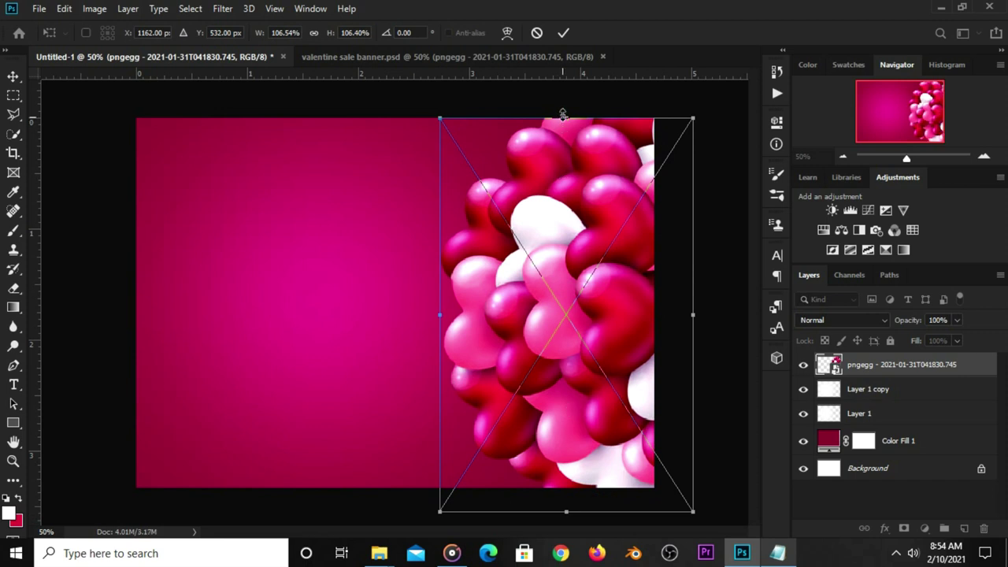
{"action": "left_click_drag", "start_coordinate": [562, 114], "coordinate": [563, 106]}
{"action": "left_click", "coordinate": [563, 33]}
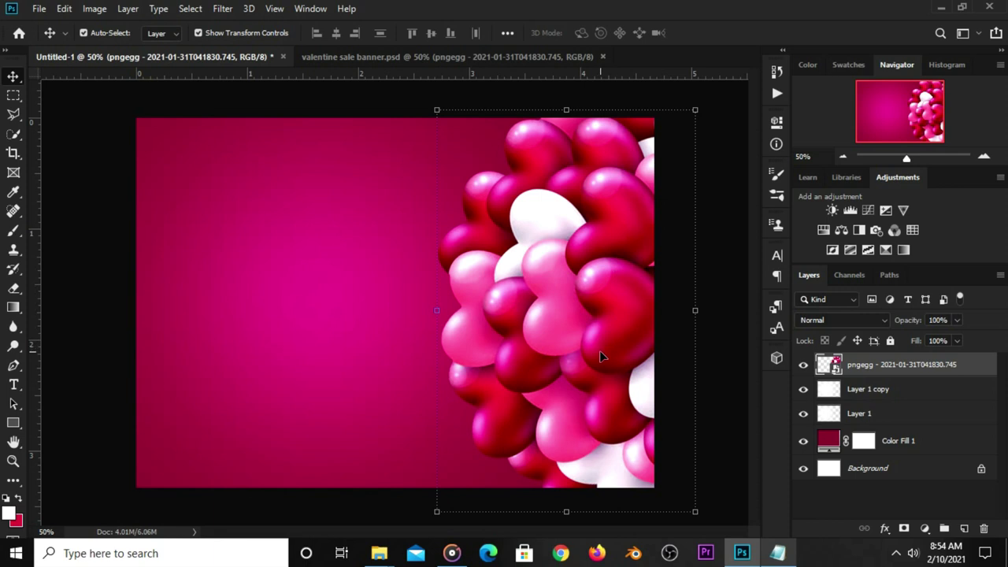
Blend the balloon hearts layer in Soft Light at 17% opacity.
{"action": "left_click", "coordinate": [832, 319]}
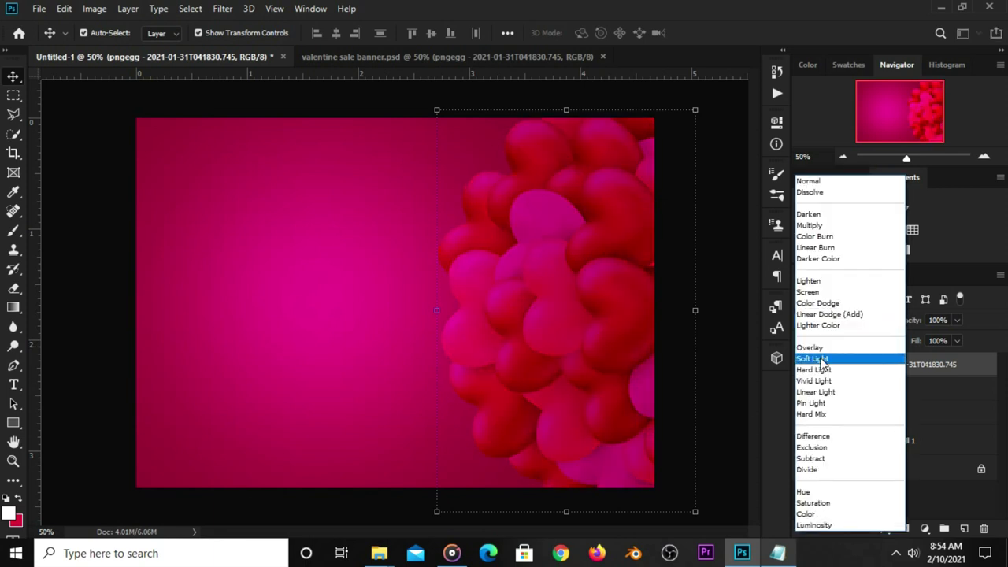
{"action": "left_click", "coordinate": [824, 355]}
{"action": "left_click", "coordinate": [957, 321]}
{"action": "left_click_drag", "start_coordinate": [913, 337], "coordinate": [902, 338]}
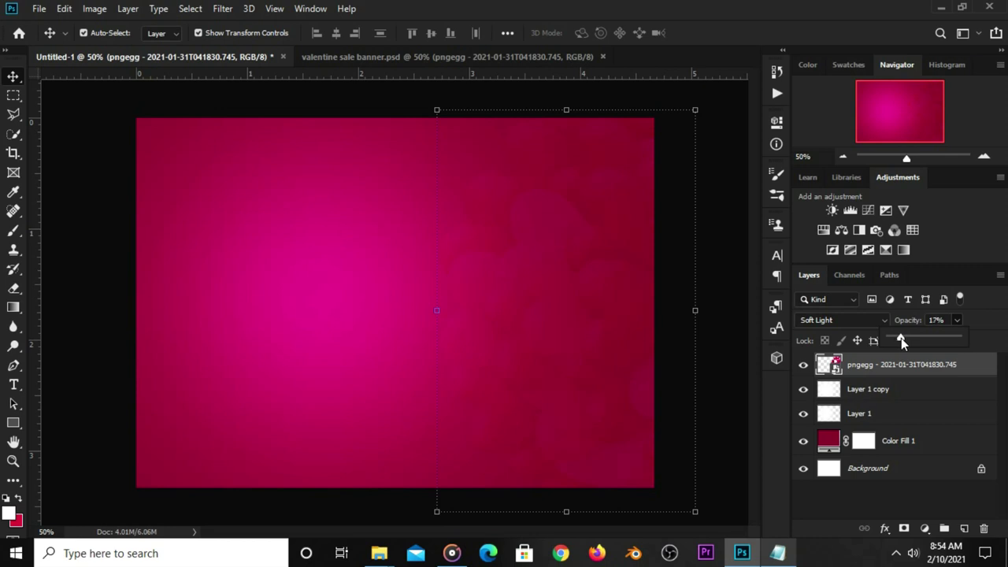
{"action": "key", "text": "alt+shift+n"}
{"action": "left_click", "coordinate": [718, 315]}
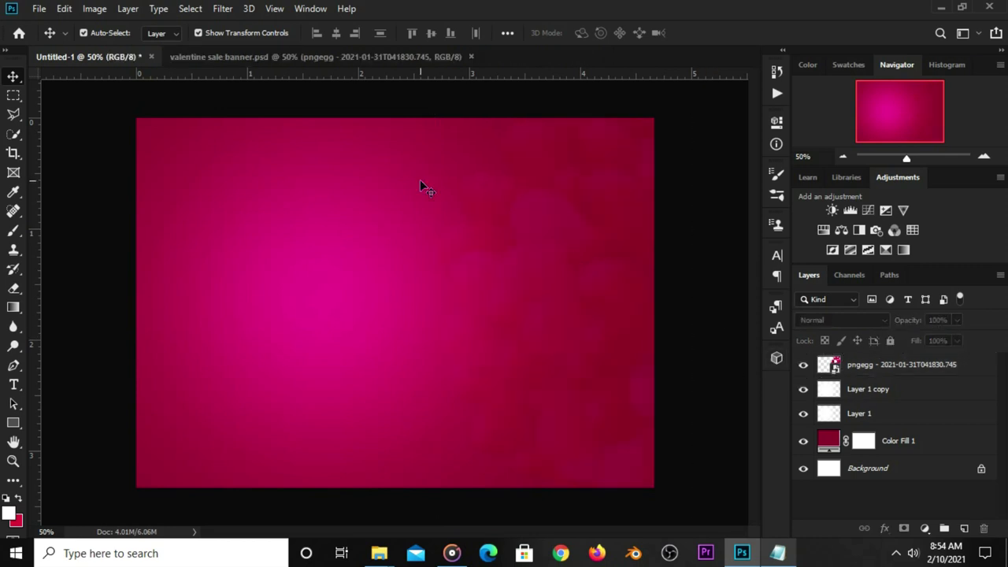
Bring the bokeh lights image from the banner file into Untitled-1, centred on the canvas.
{"action": "left_click", "coordinate": [276, 56]}
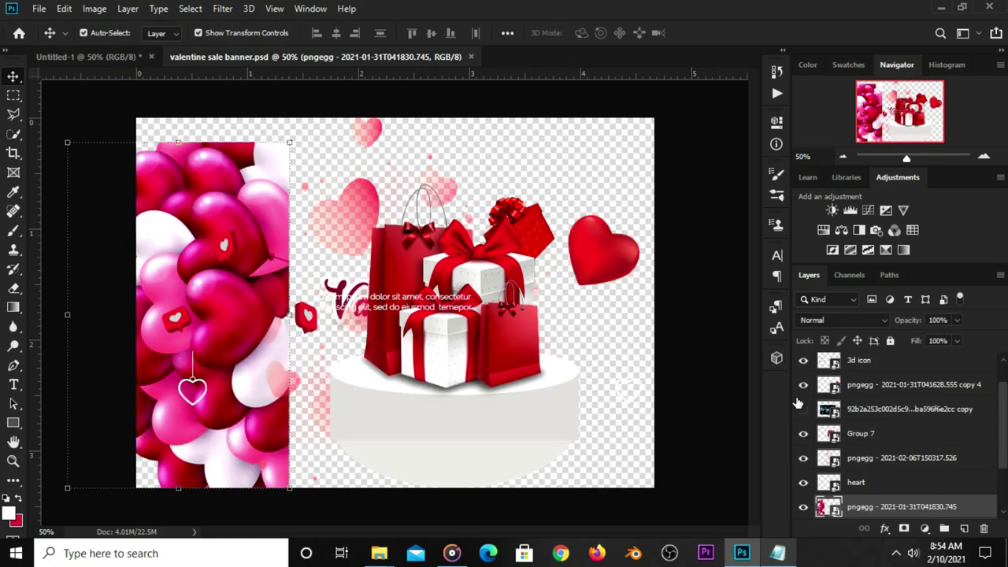
{"action": "left_click", "coordinate": [804, 409]}
{"action": "left_click_drag", "start_coordinate": [386, 358], "coordinate": [400, 362]}
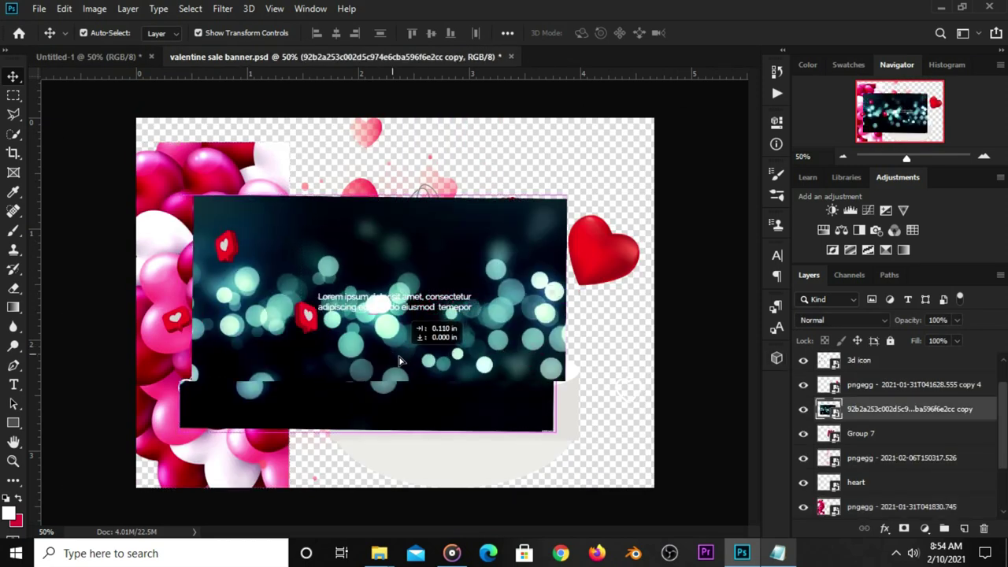
{"action": "left_click", "coordinate": [84, 56]}
{"action": "key", "text": "ctrl+v"}
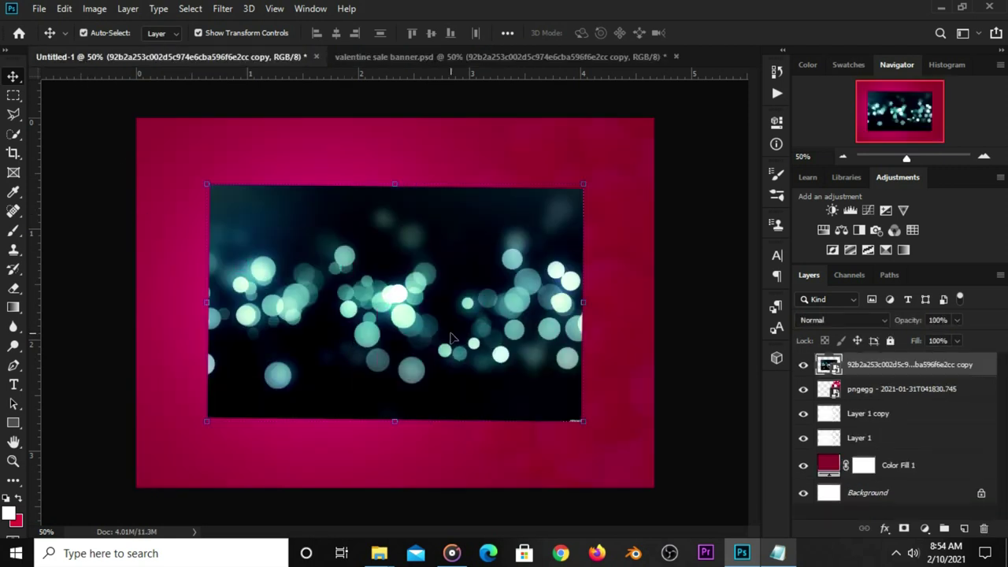
Stretch the bokeh image up and down to cover the whole canvas.
{"action": "key", "text": "ctrl+t"}
{"action": "left_click_drag", "start_coordinate": [394, 184], "coordinate": [392, 85]}
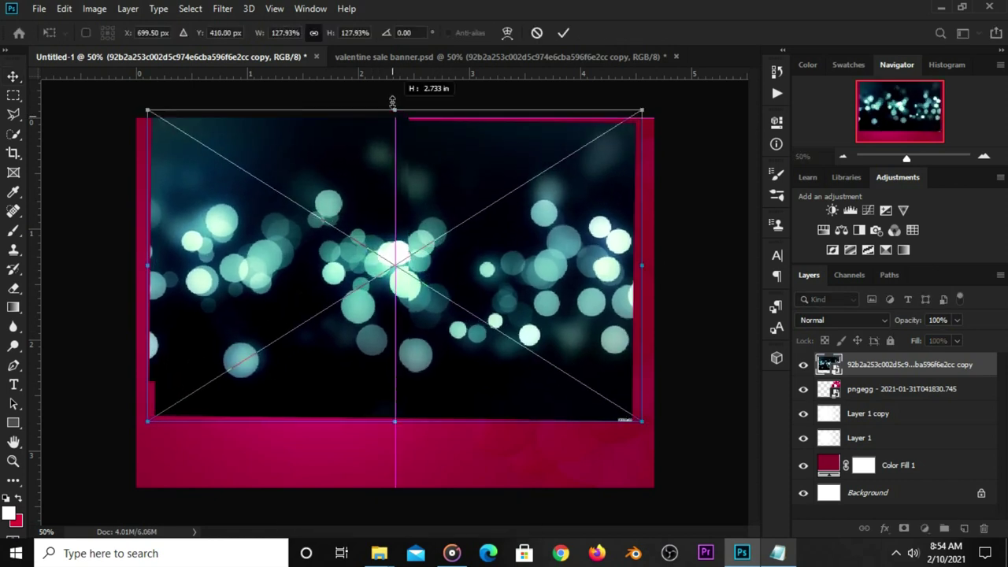
{"action": "left_click_drag", "start_coordinate": [394, 422], "coordinate": [392, 518]}
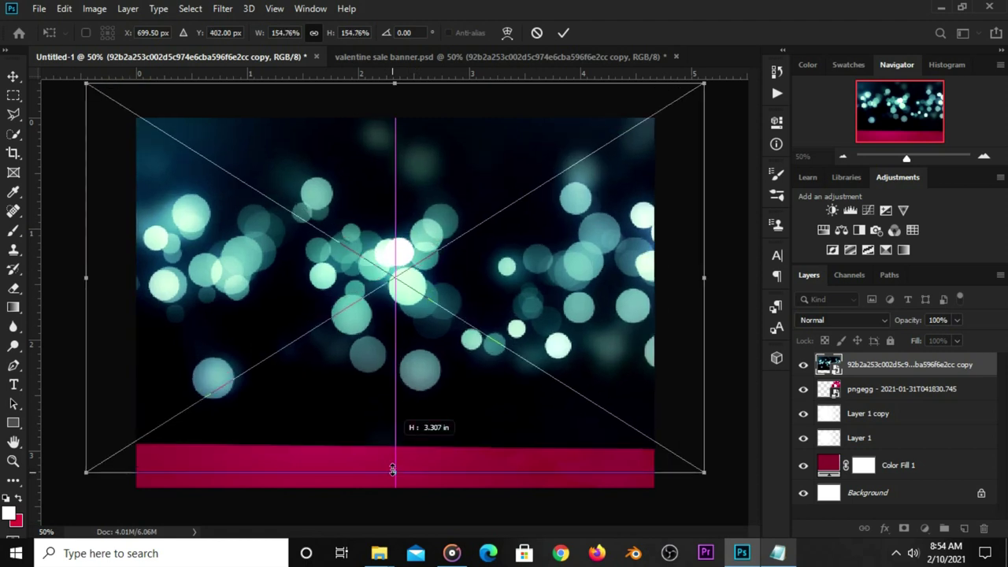
{"action": "left_click", "coordinate": [563, 32]}
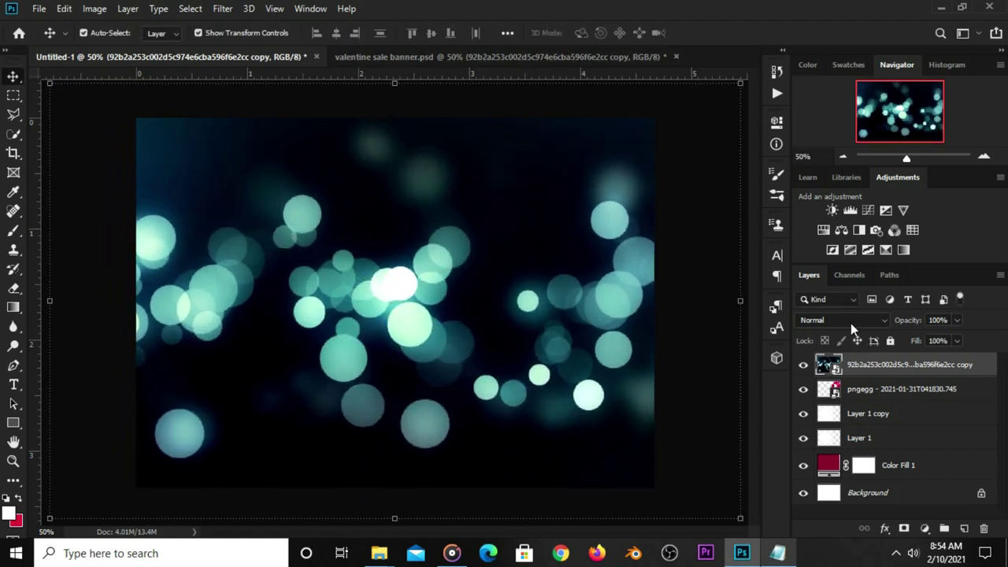
Set the bokeh layer to Screen blending at 7% opacity.
{"action": "left_click", "coordinate": [850, 322]}
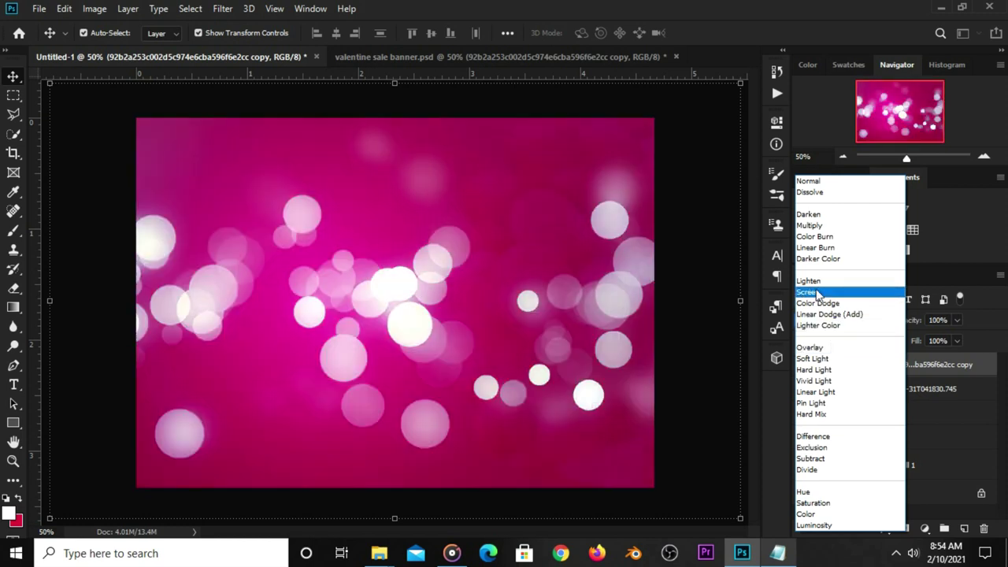
{"action": "left_click", "coordinate": [816, 291]}
{"action": "left_click", "coordinate": [958, 320]}
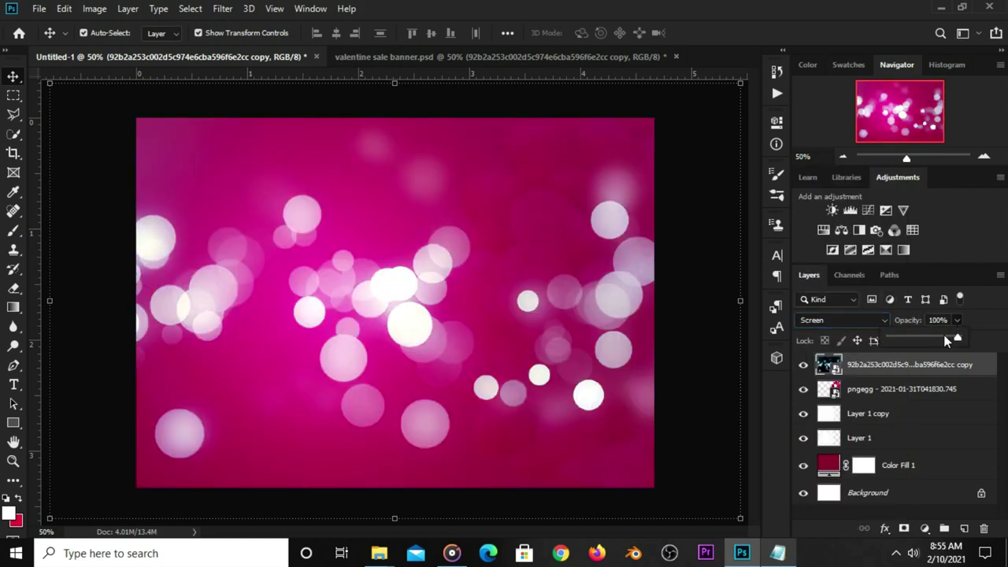
{"action": "left_click", "coordinate": [894, 340]}
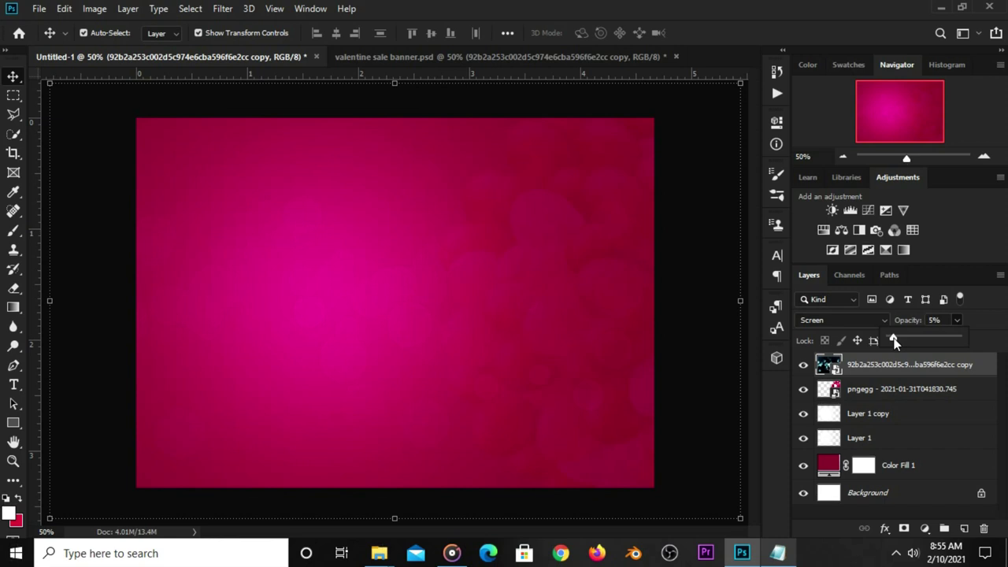
{"action": "left_click", "coordinate": [933, 320]}
{"action": "type", "text": "1"}
{"action": "left_click", "coordinate": [801, 367]}
{"action": "left_click", "coordinate": [803, 365]}
Soften the bokeh layer with a 6 px Gaussian Blur.
{"action": "left_click", "coordinate": [223, 8]}
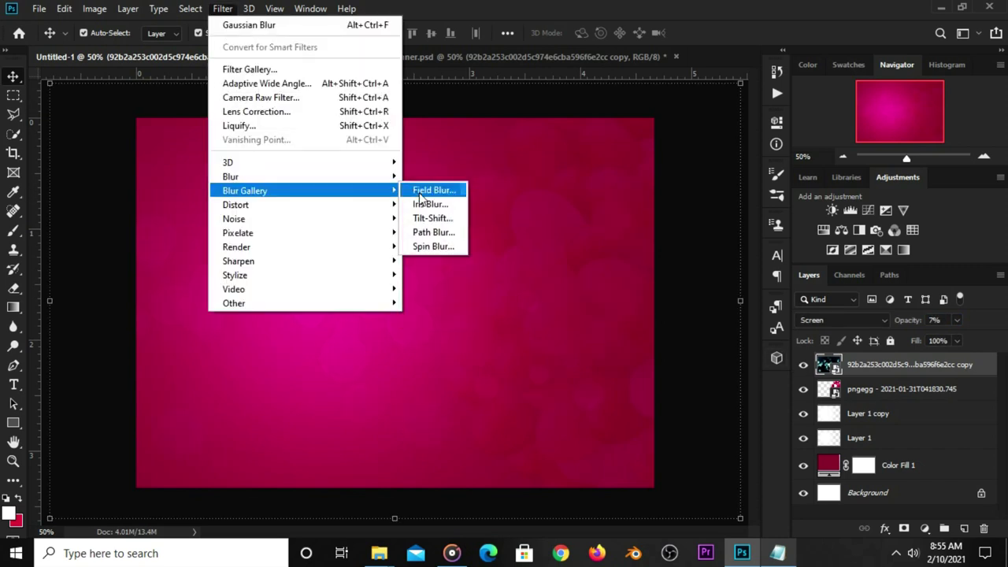
{"action": "mouse_move", "coordinate": [230, 176]}
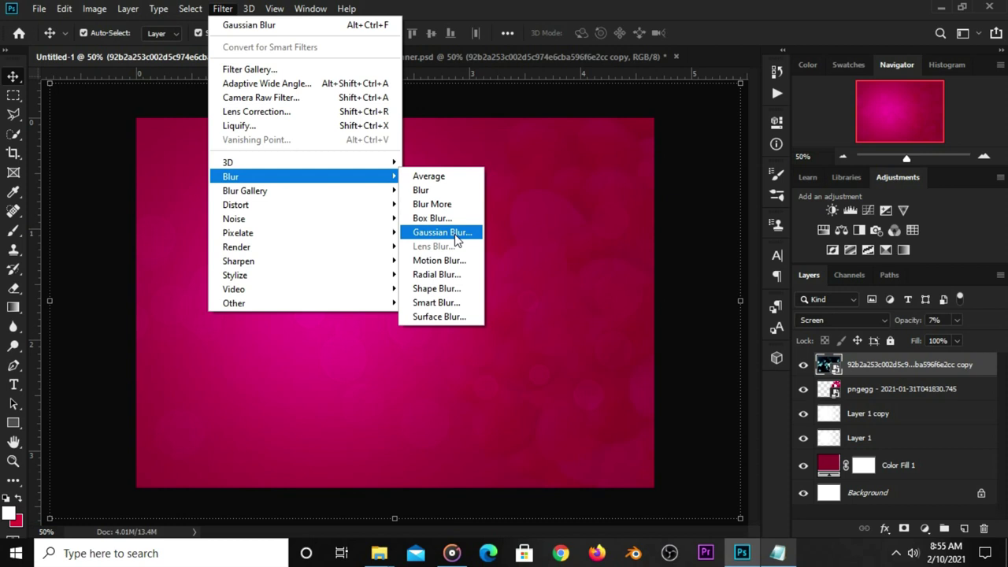
{"action": "left_click", "coordinate": [455, 233]}
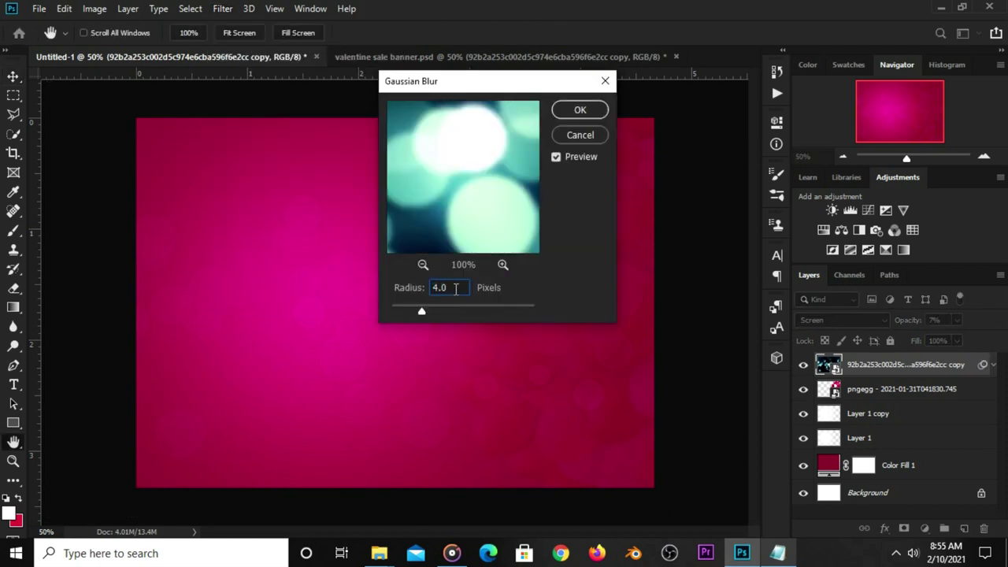
{"action": "double_click", "coordinate": [455, 288]}
{"action": "type", "text": "6"}
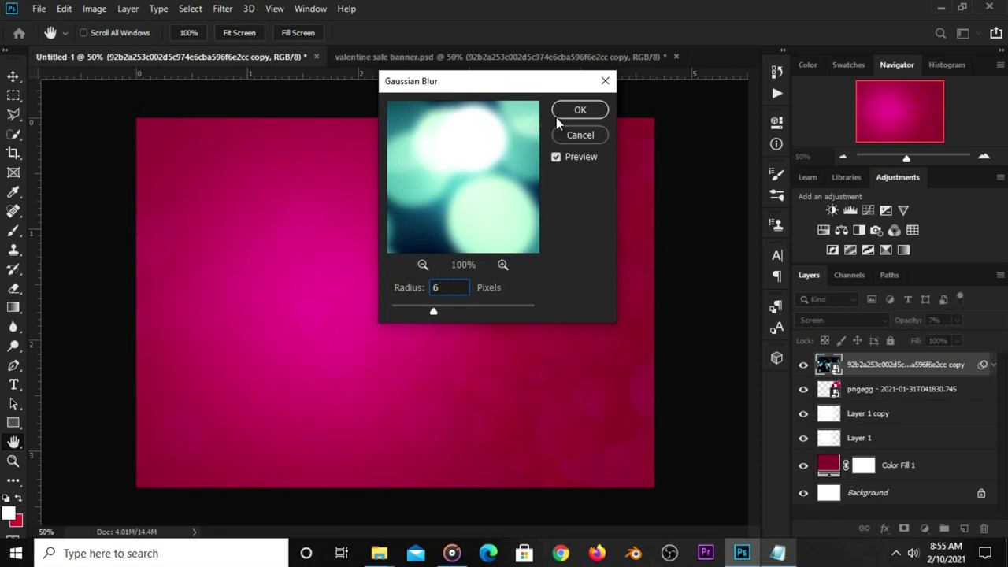
{"action": "left_click", "coordinate": [580, 110]}
{"action": "left_click", "coordinate": [682, 220]}
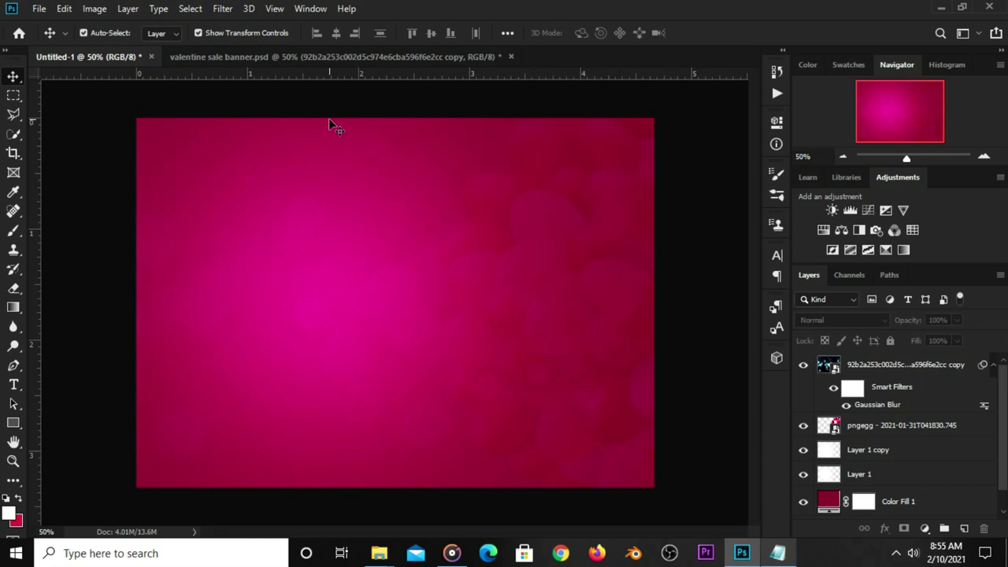
{"action": "scroll", "coordinate": [364, 152], "scroll_direction": "down", "scroll_amount": 1}
{"action": "scroll", "coordinate": [359, 153], "scroll_direction": "up", "scroll_amount": 1}
Bring the pink hearts image from the banner file into Untitled-1.
{"action": "left_click", "coordinate": [260, 57]}
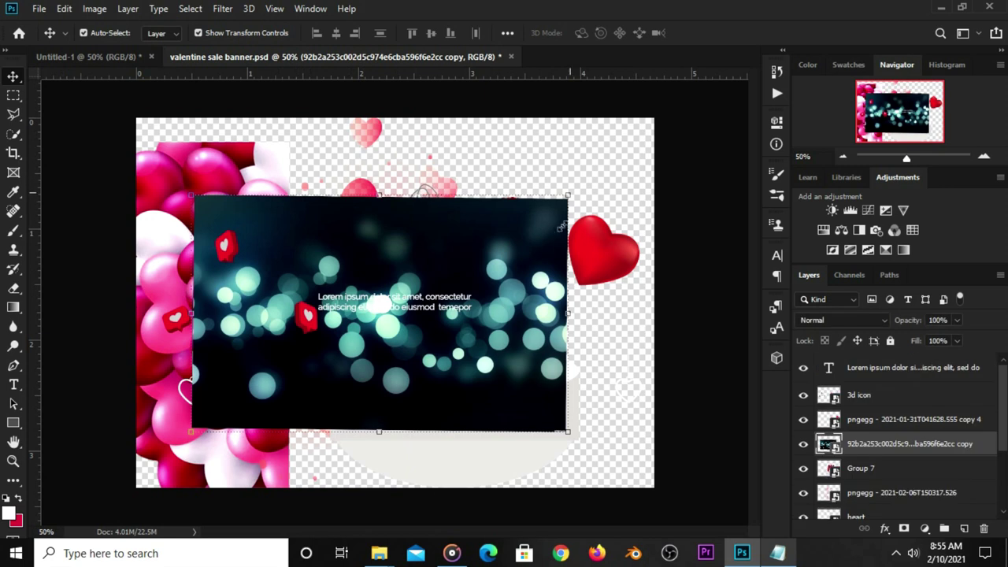
{"action": "left_click", "coordinate": [803, 443]}
{"action": "left_click", "coordinate": [362, 203]}
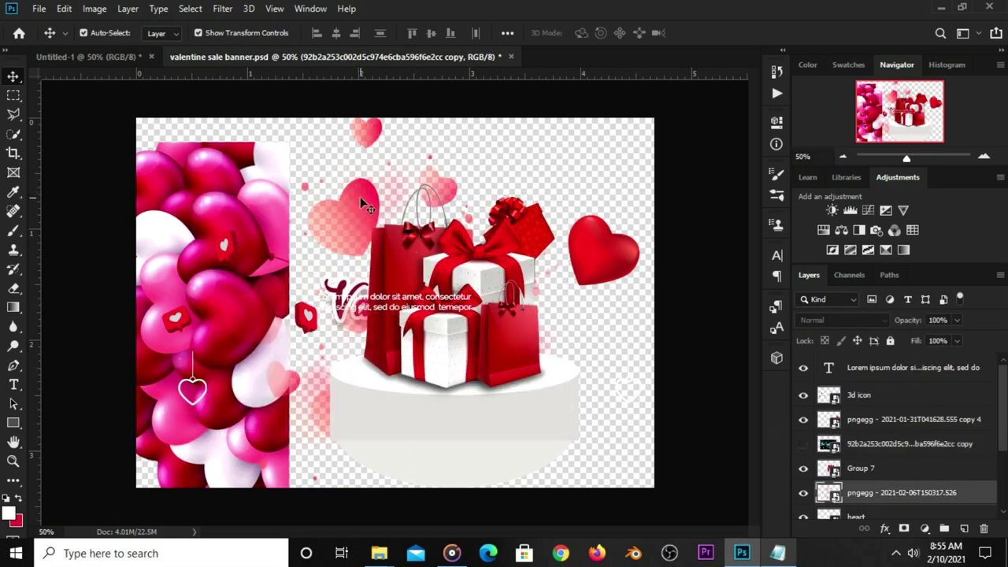
{"action": "left_click_drag", "start_coordinate": [363, 203], "coordinate": [351, 227]}
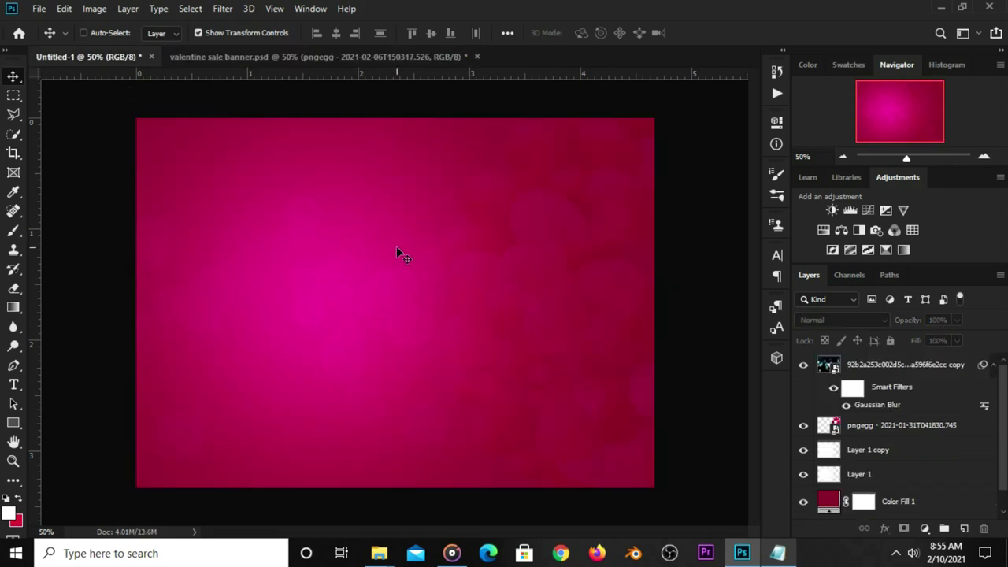
{"action": "left_click_drag", "start_coordinate": [396, 255], "coordinate": [396, 256]}
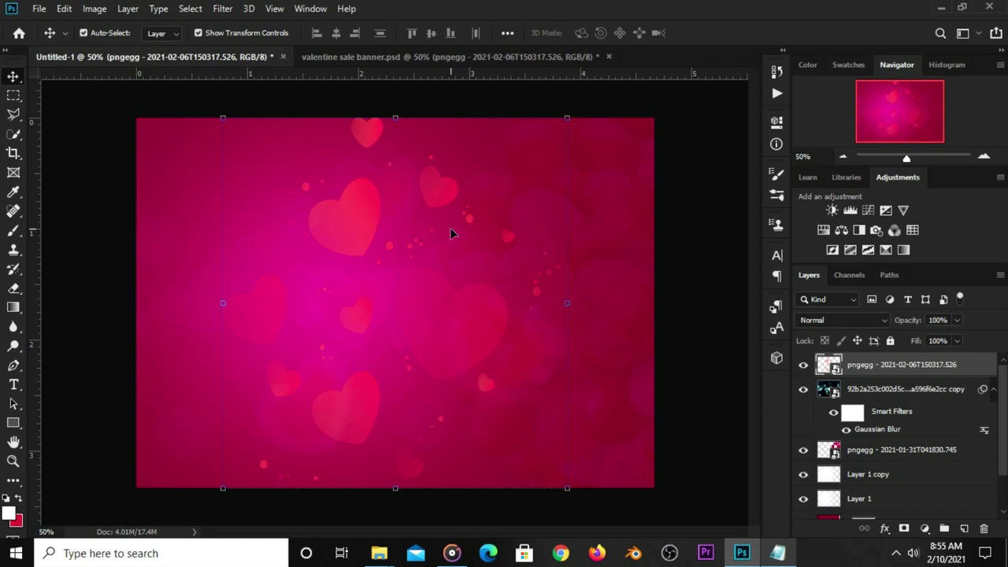
Enlarge the pink hearts image slightly and shift it to the left.
{"action": "left_click_drag", "start_coordinate": [402, 110], "coordinate": [394, 94]}
{"action": "mouse_move", "coordinate": [404, 263]}
{"action": "left_mouse_down"}
{"action": "mouse_move", "coordinate": [289, 272]}
{"action": "mouse_move", "coordinate": [302, 275]}
{"action": "left_mouse_up"}
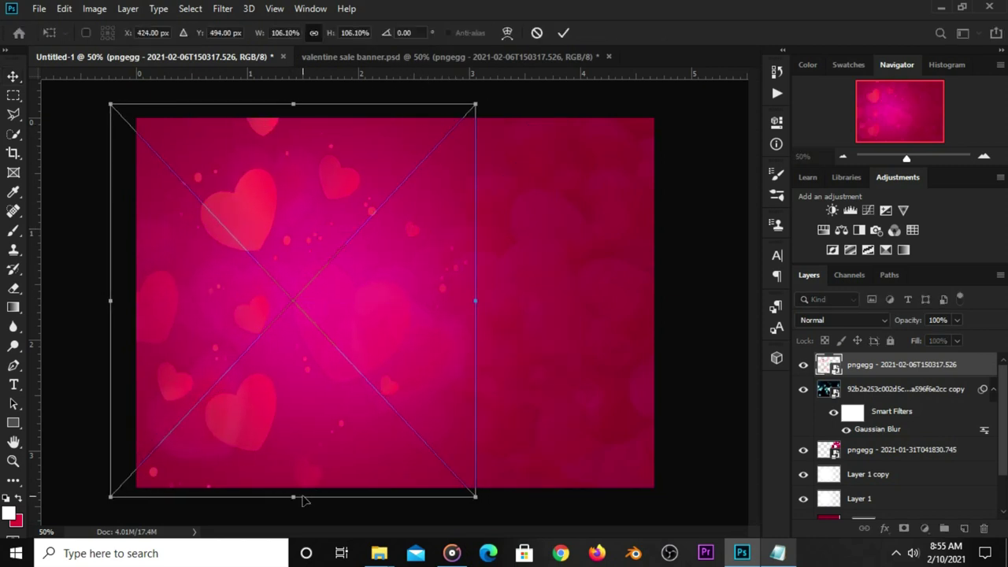
{"action": "left_click_drag", "start_coordinate": [287, 498], "coordinate": [300, 488]}
{"action": "left_click", "coordinate": [563, 33]}
Set the pink hearts layer to Screen blending at 24% opacity.
{"action": "left_click", "coordinate": [809, 319]}
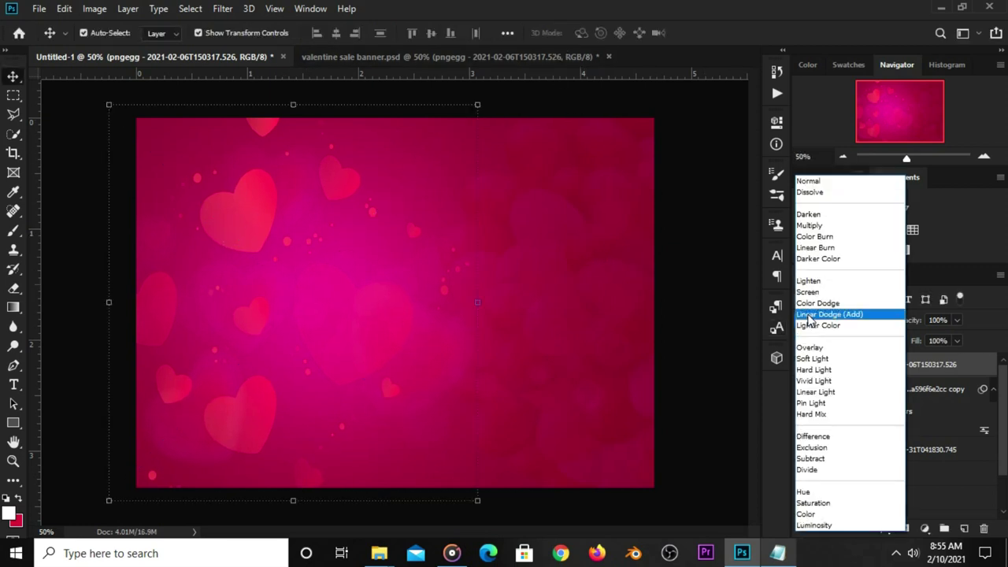
{"action": "left_click", "coordinate": [815, 296]}
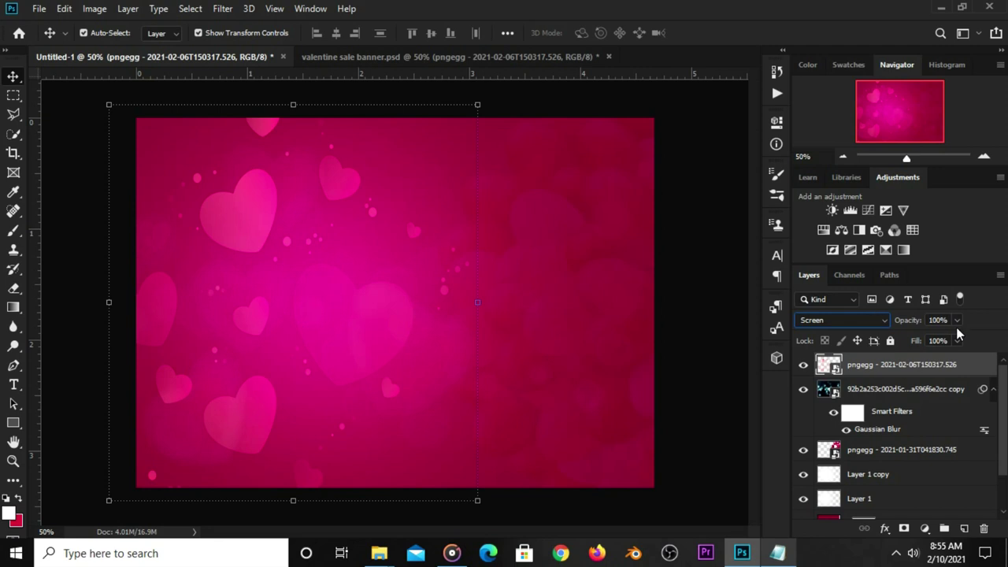
{"action": "left_click", "coordinate": [956, 319]}
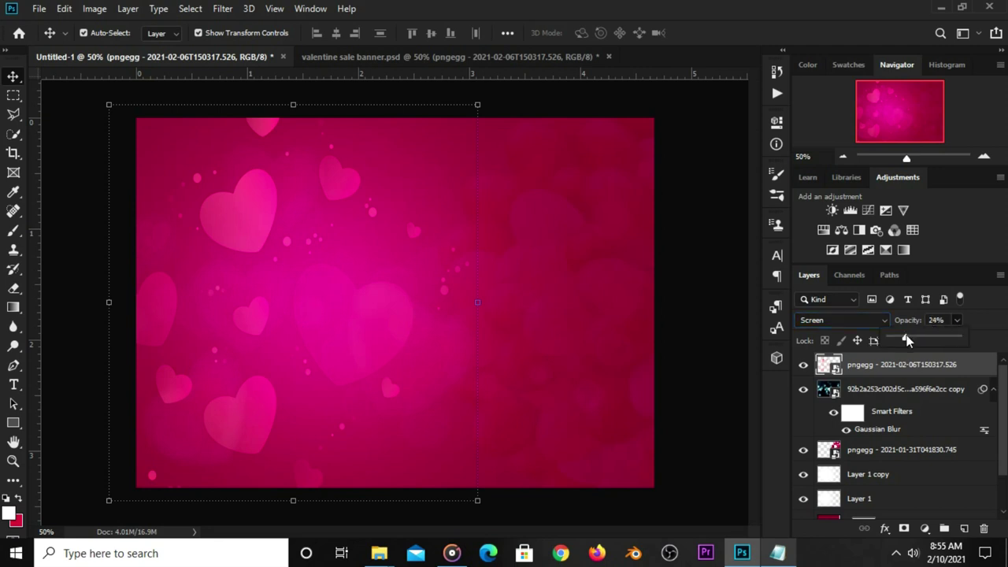
Soften the pink hearts layer with a 4 px Gaussian Blur.
{"action": "left_click", "coordinate": [222, 9]}
{"action": "mouse_move", "coordinate": [230, 176]}
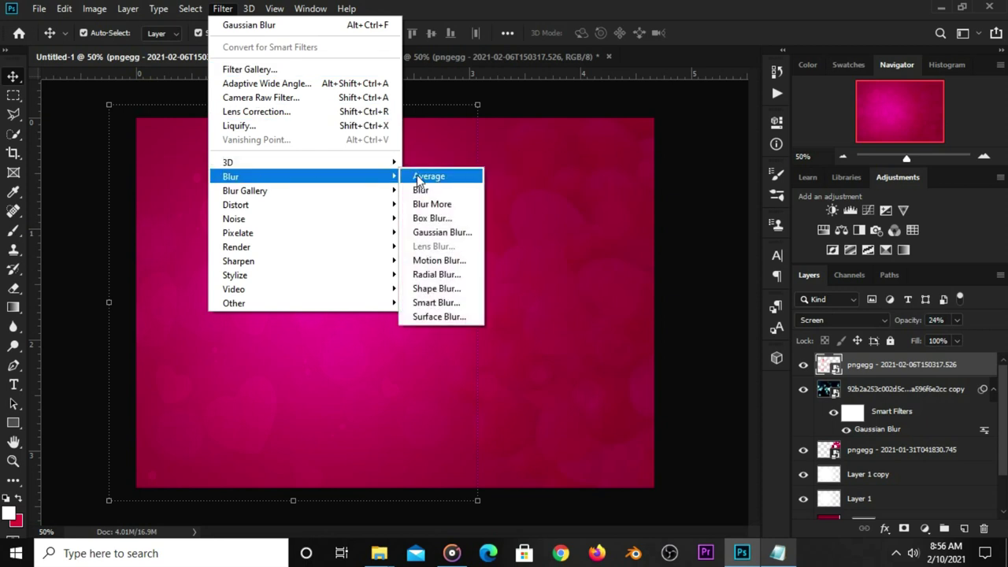
{"action": "left_click", "coordinate": [425, 231]}
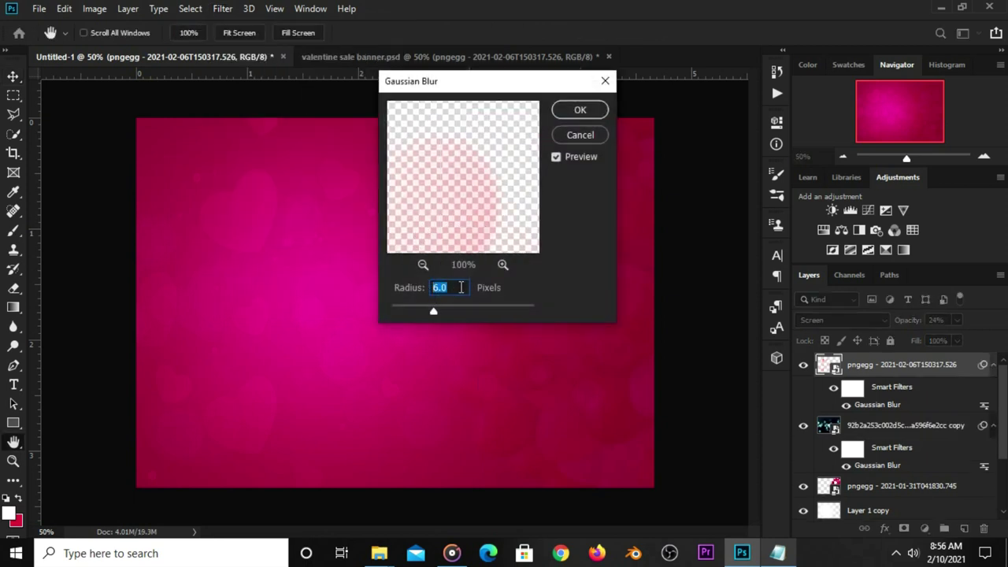
{"action": "type", "text": "4"}
{"action": "left_click", "coordinate": [581, 109]}
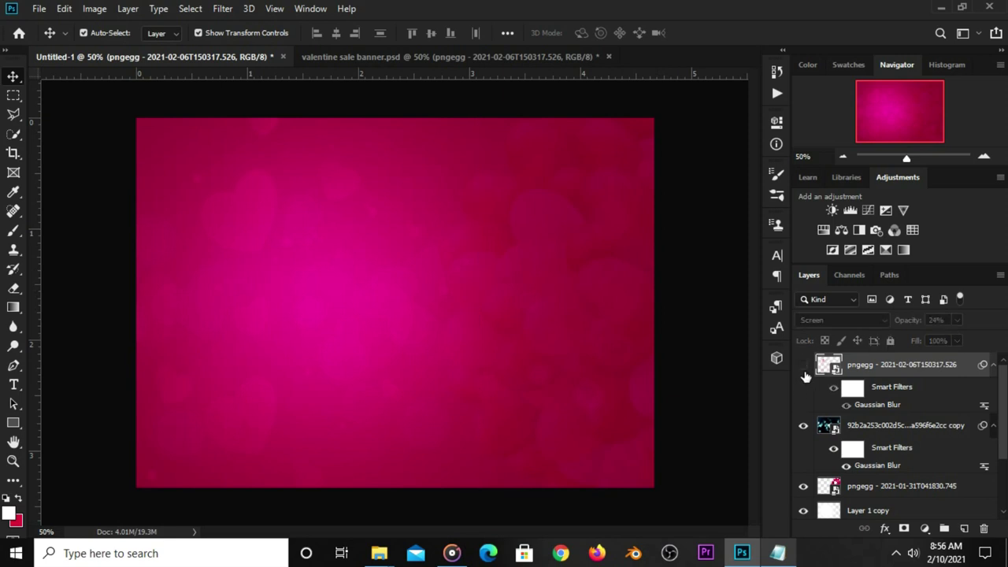
{"action": "left_click", "coordinate": [676, 324]}
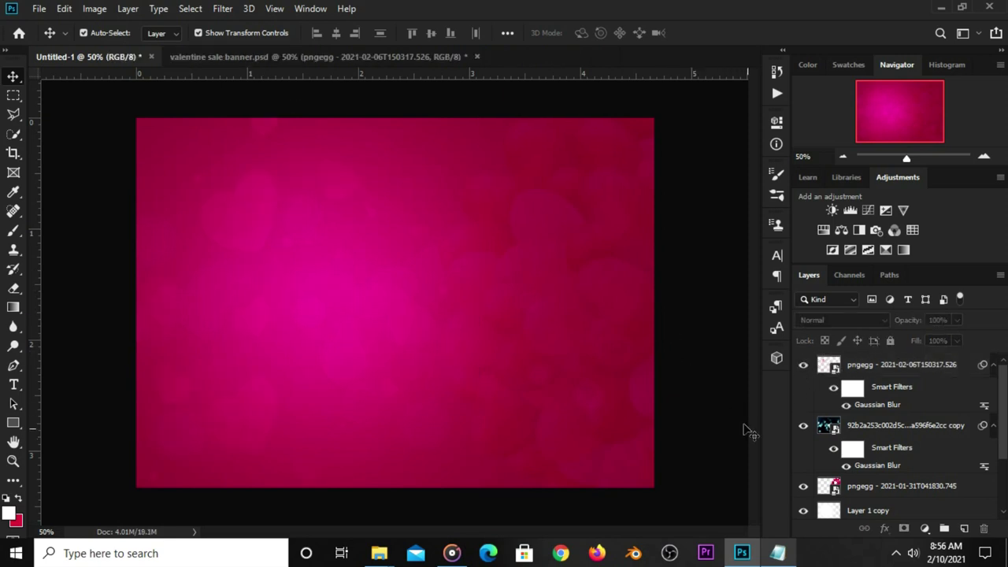
Add an Exposure adjustment with gamma nudged slightly darker.
{"action": "left_click", "coordinate": [923, 528]}
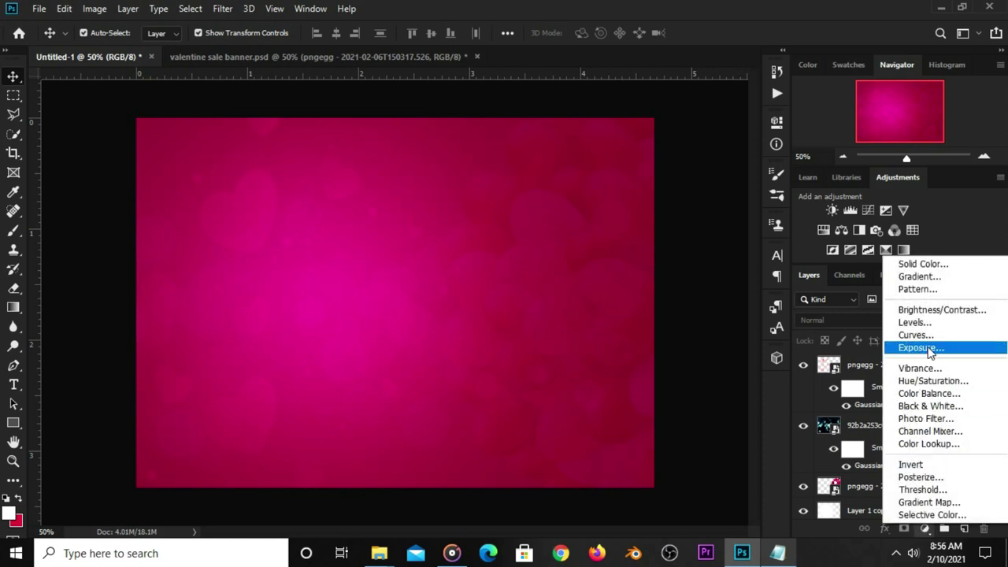
{"action": "left_click", "coordinate": [926, 348]}
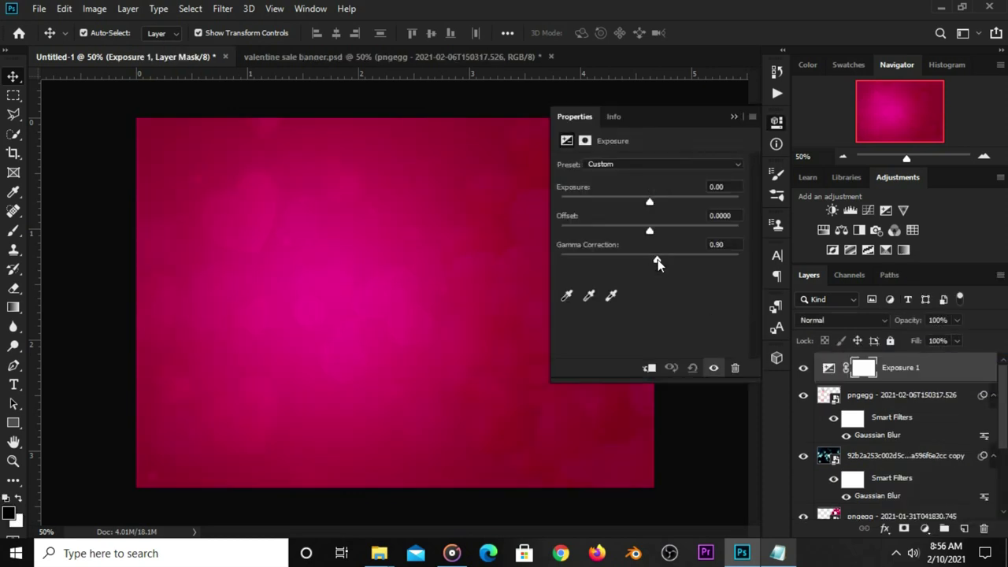
{"action": "left_click_drag", "start_coordinate": [664, 255], "coordinate": [662, 257]}
{"action": "left_click", "coordinate": [733, 118]}
{"action": "left_click", "coordinate": [801, 369]}
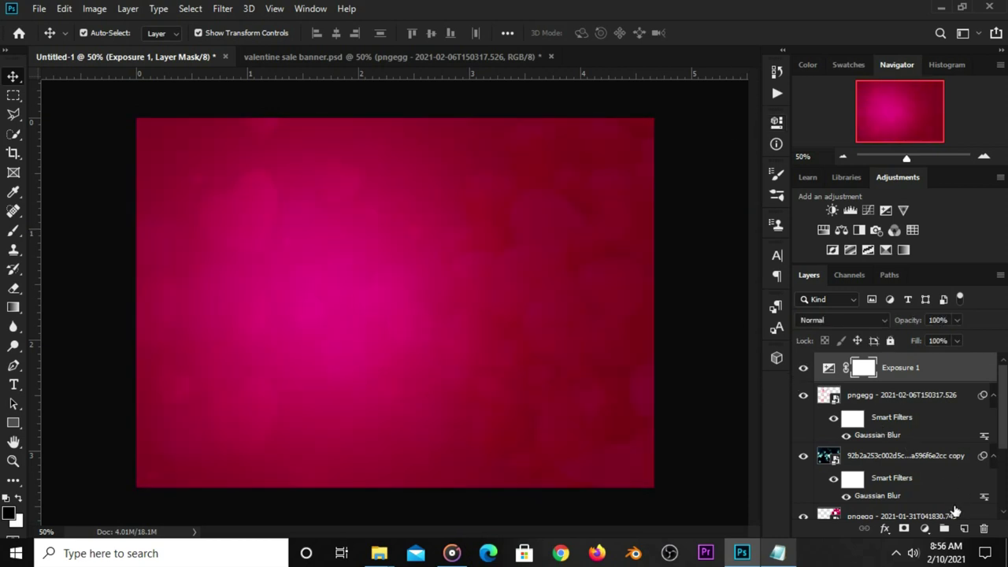
Add a Curves adjustment with its midpoint pulled down to darken the background.
{"action": "left_click", "coordinate": [924, 529]}
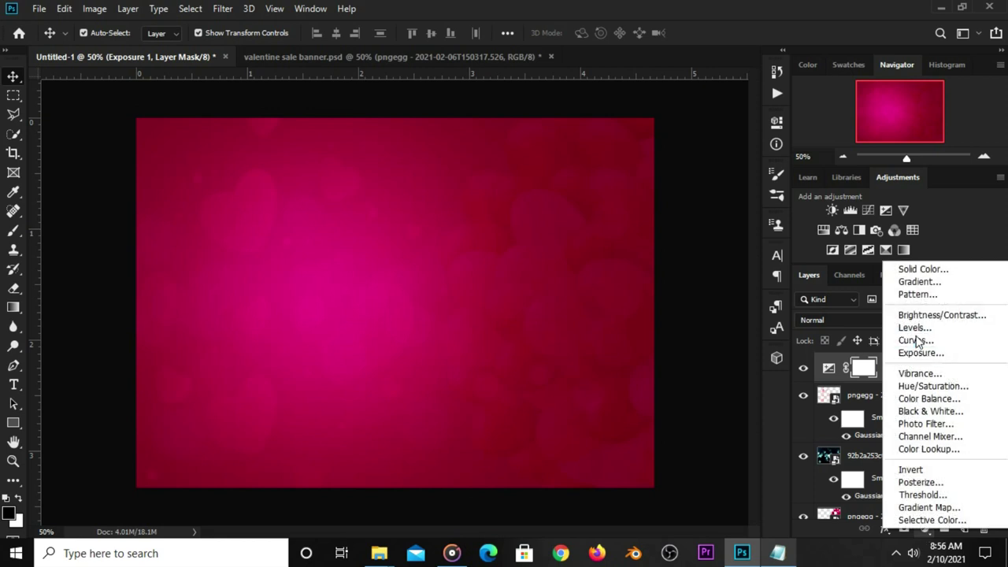
{"action": "left_click", "coordinate": [915, 341]}
{"action": "left_click_drag", "start_coordinate": [664, 274], "coordinate": [660, 288]}
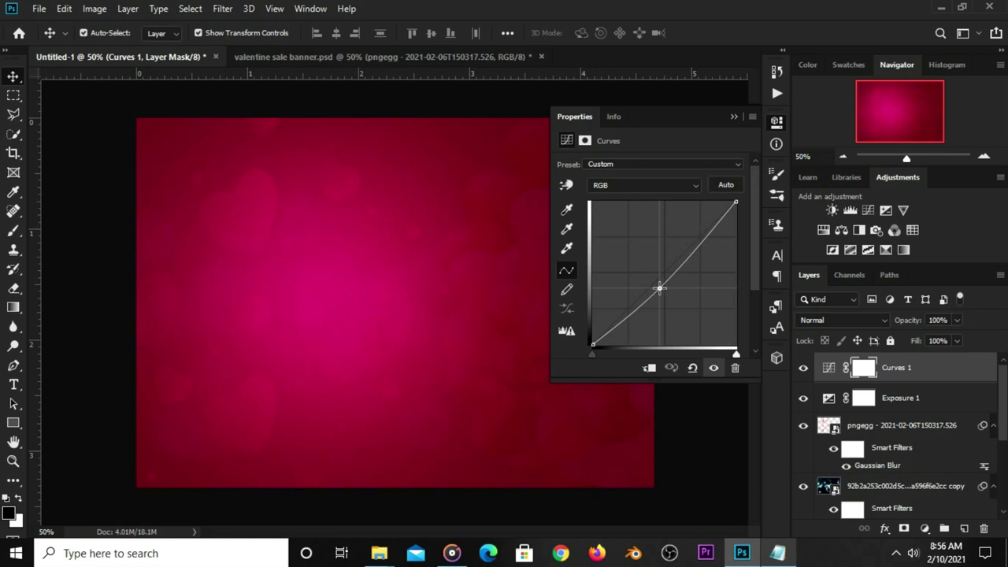
{"action": "left_click_drag", "start_coordinate": [660, 289], "coordinate": [659, 293]}
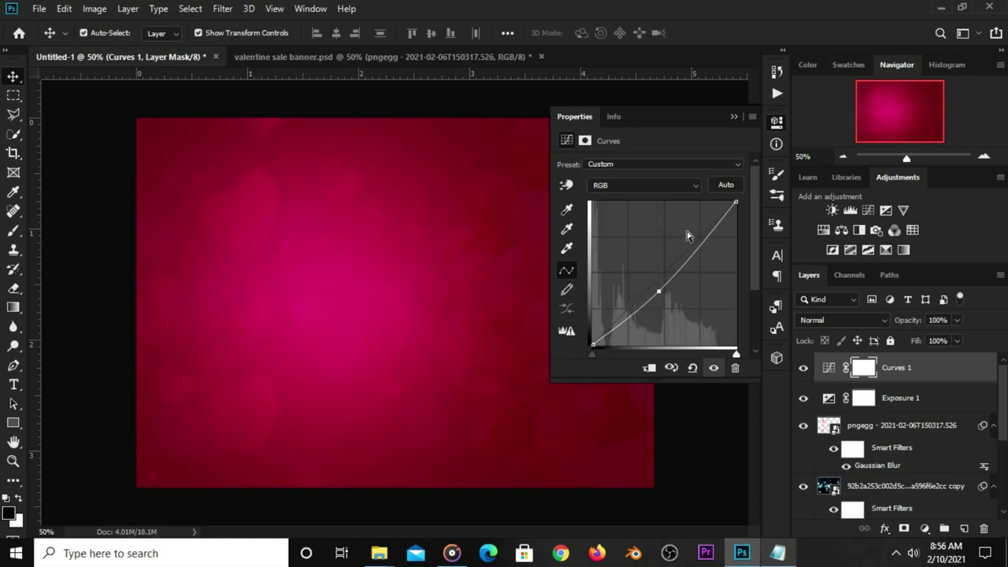
{"action": "left_click", "coordinate": [734, 117]}
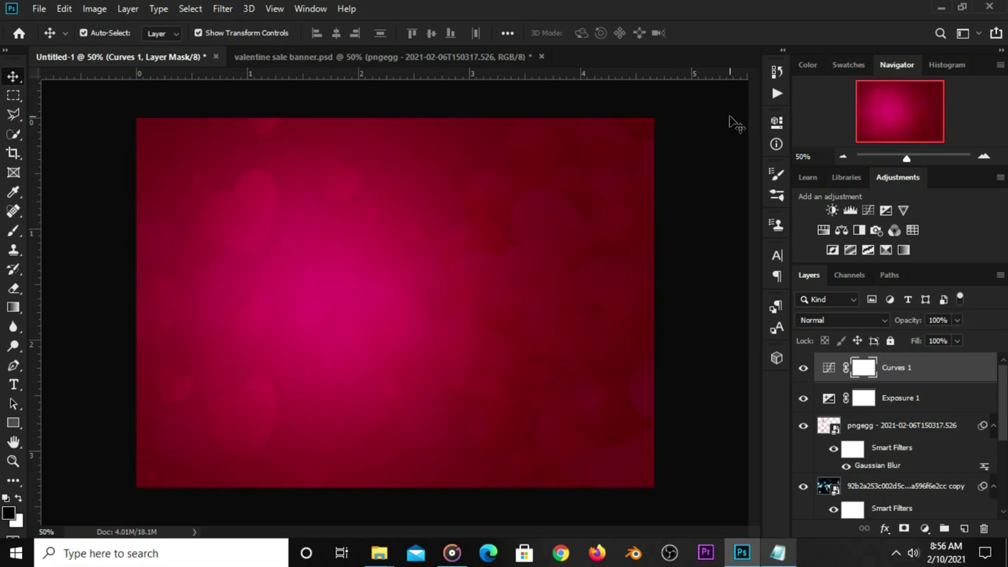
Raise Layer 1 copy's Overlay opacity above 55% and toggle its visibility to compare.
{"action": "left_click", "coordinate": [354, 295]}
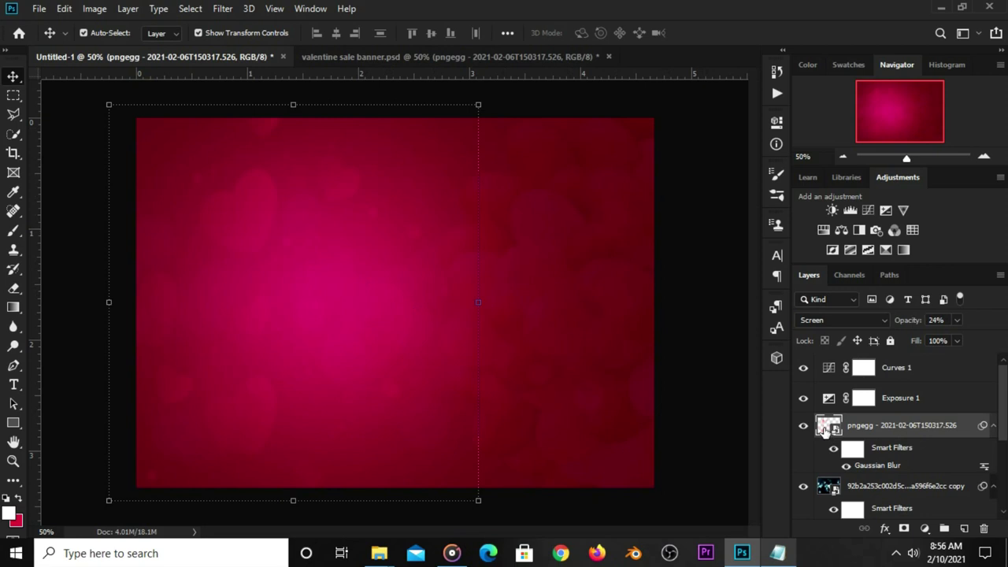
{"action": "scroll", "coordinate": [874, 445], "scroll_direction": "down", "scroll_amount": 2}
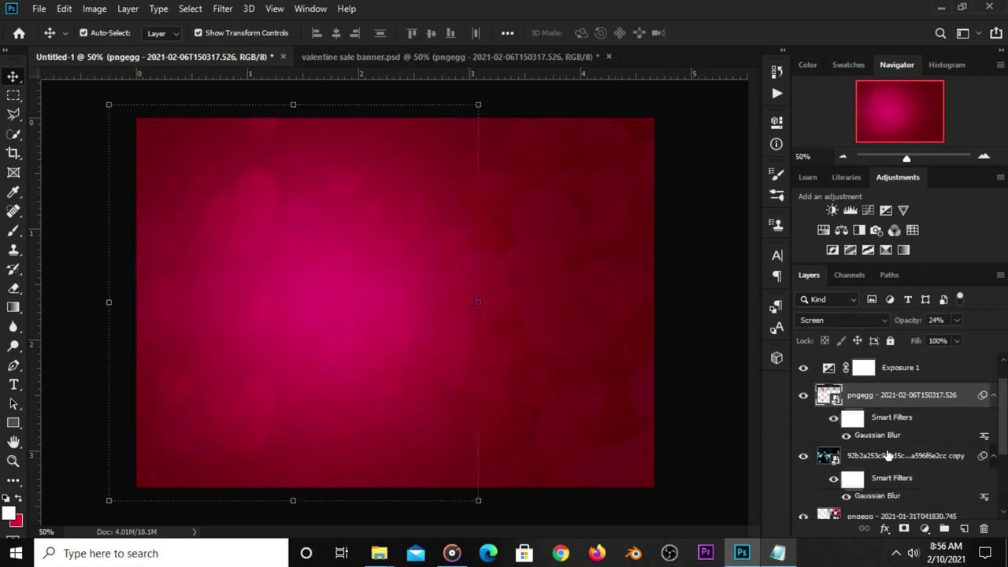
{"action": "scroll", "coordinate": [888, 455], "scroll_direction": "down", "scroll_amount": 2}
{"action": "scroll", "coordinate": [888, 455], "scroll_direction": "down", "scroll_amount": 1}
{"action": "left_click", "coordinate": [887, 449]}
{"action": "left_click", "coordinate": [956, 318]}
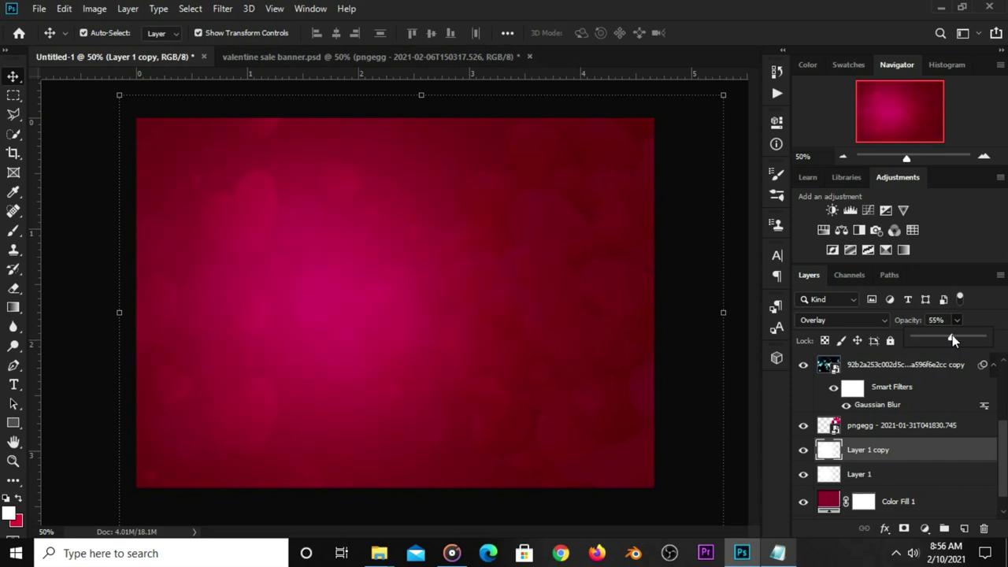
{"action": "left_click_drag", "start_coordinate": [952, 335], "coordinate": [957, 336]}
{"action": "left_click", "coordinate": [708, 353]}
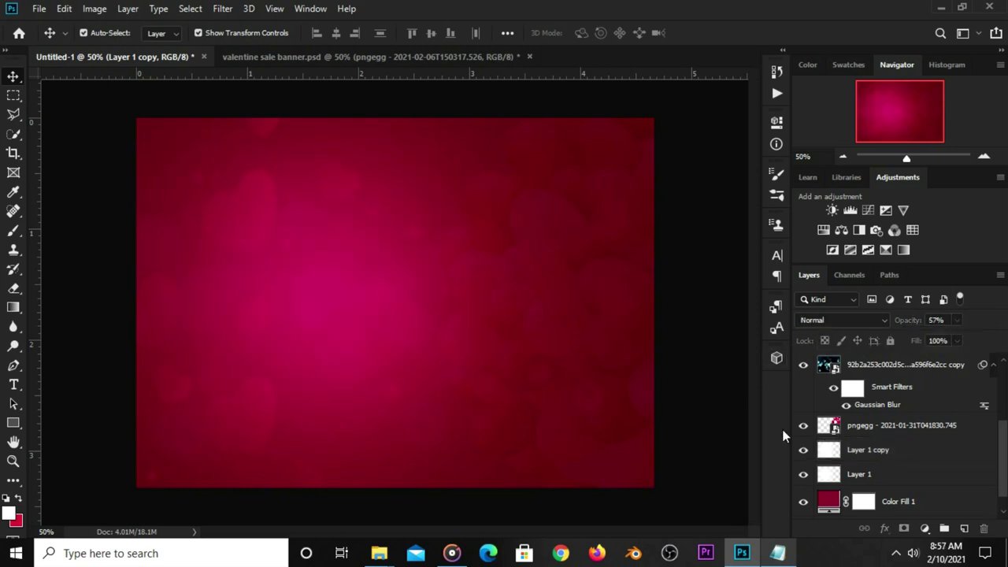
{"action": "left_click", "coordinate": [803, 450]}
{"action": "left_click", "coordinate": [804, 450]}
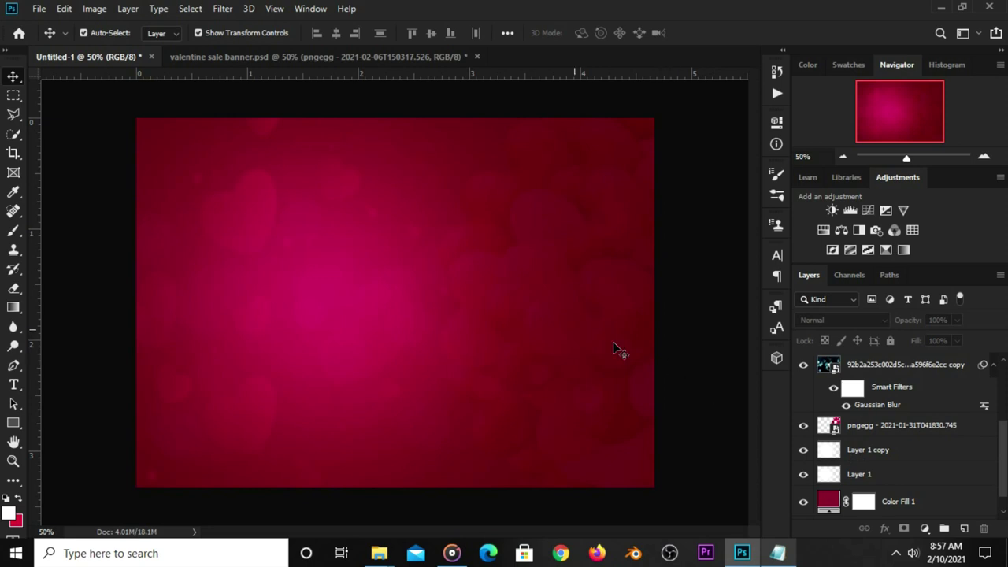
Copy the gift-box group from valentine sale banner.psd into Untitled-1 at lower left.
{"action": "left_click", "coordinate": [343, 57]}
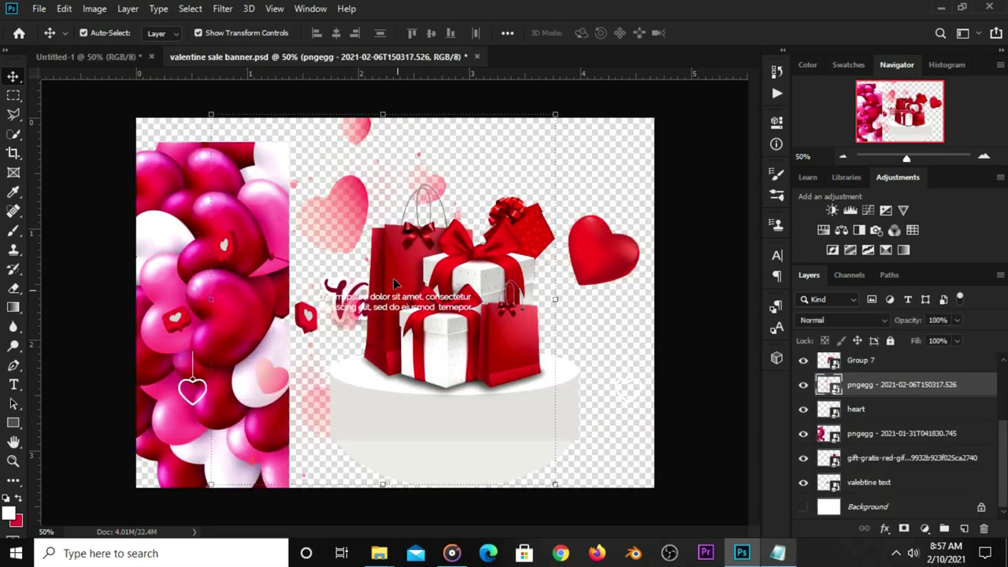
{"action": "left_click_drag", "start_coordinate": [420, 422], "coordinate": [452, 418]}
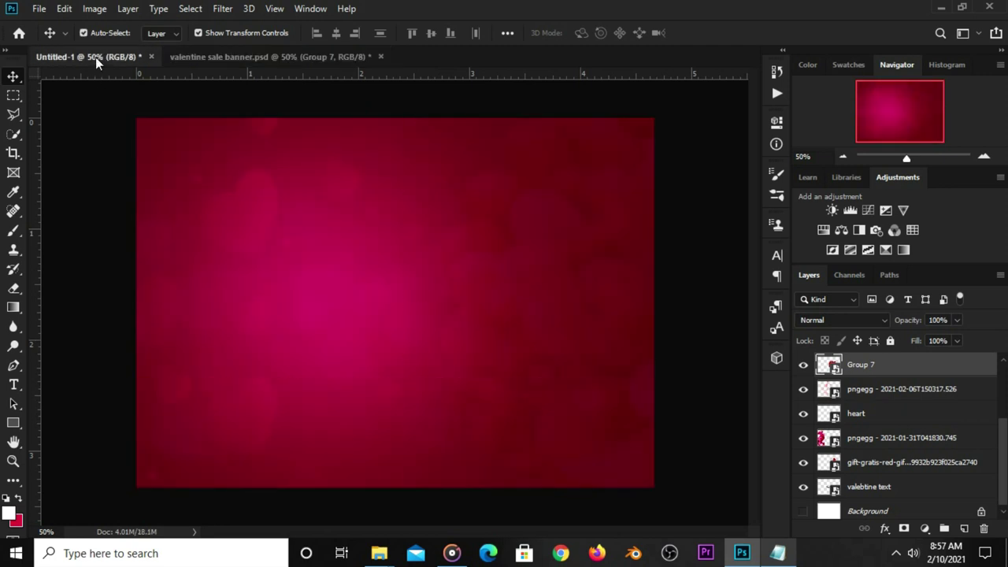
{"action": "left_click_drag", "start_coordinate": [110, 150], "coordinate": [178, 189]}
{"action": "left_click_drag", "start_coordinate": [398, 261], "coordinate": [295, 356]}
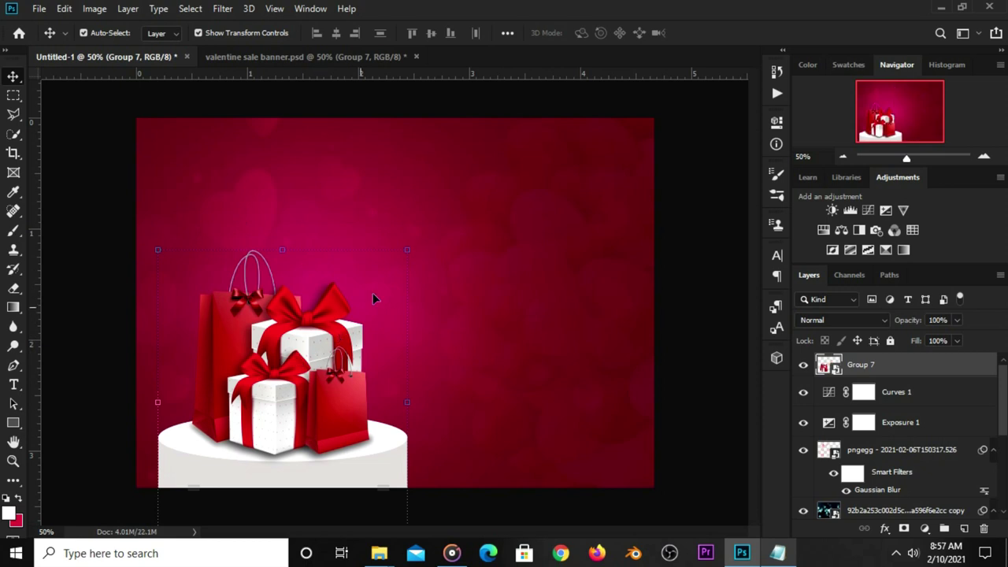
{"action": "left_click", "coordinate": [407, 249]}
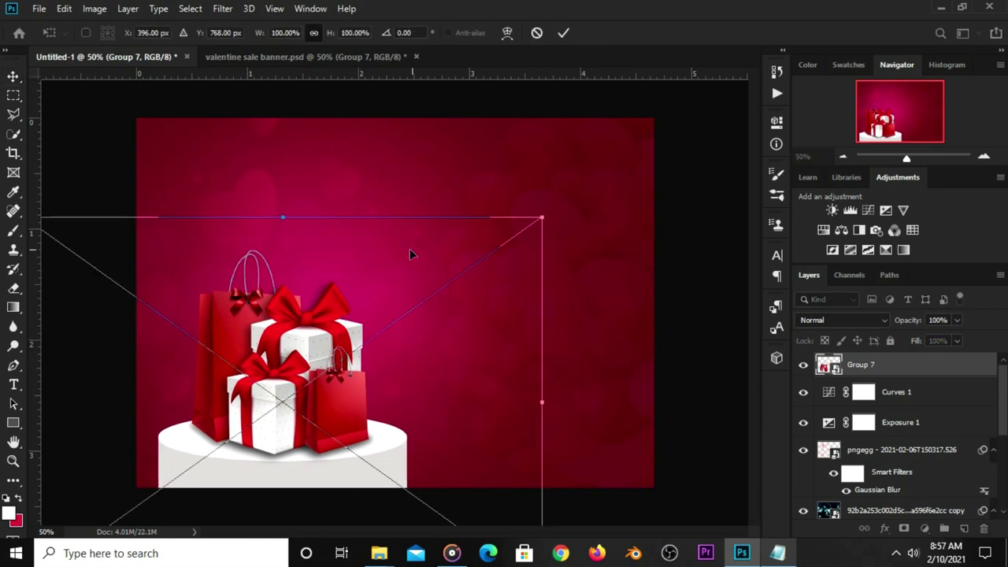
{"action": "key", "text": "Return"}
Convert Group 7 to a smart object and shrink it to about 98%.
{"action": "right_click", "coordinate": [867, 369]}
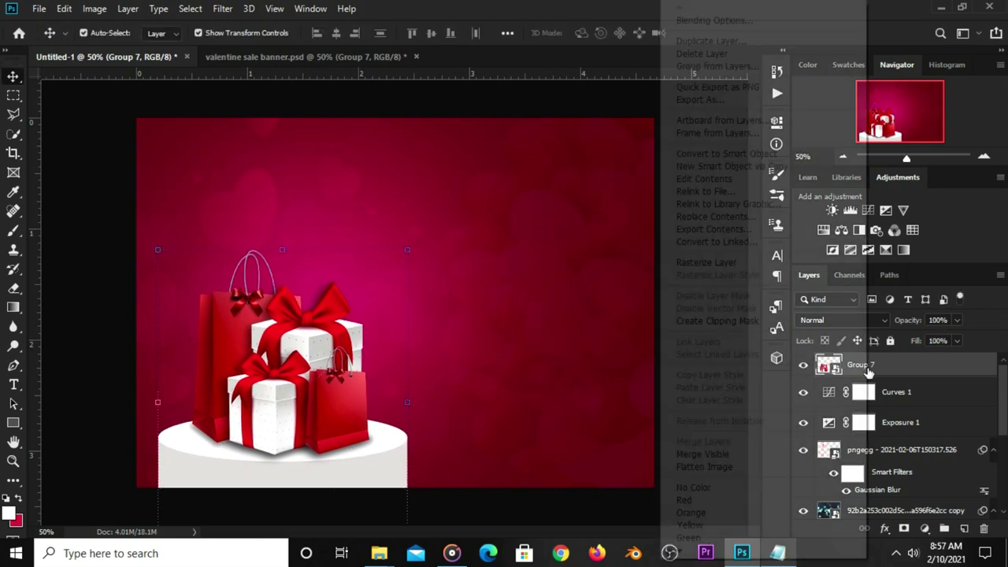
{"action": "left_click", "coordinate": [713, 153]}
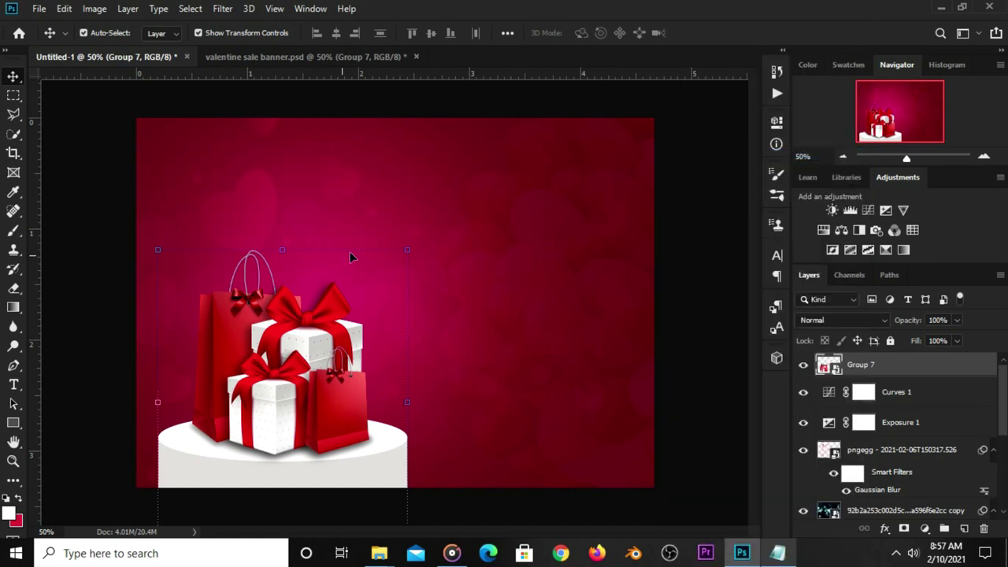
{"action": "left_click", "coordinate": [386, 249]}
{"action": "left_click_drag", "start_coordinate": [408, 250], "coordinate": [402, 256]}
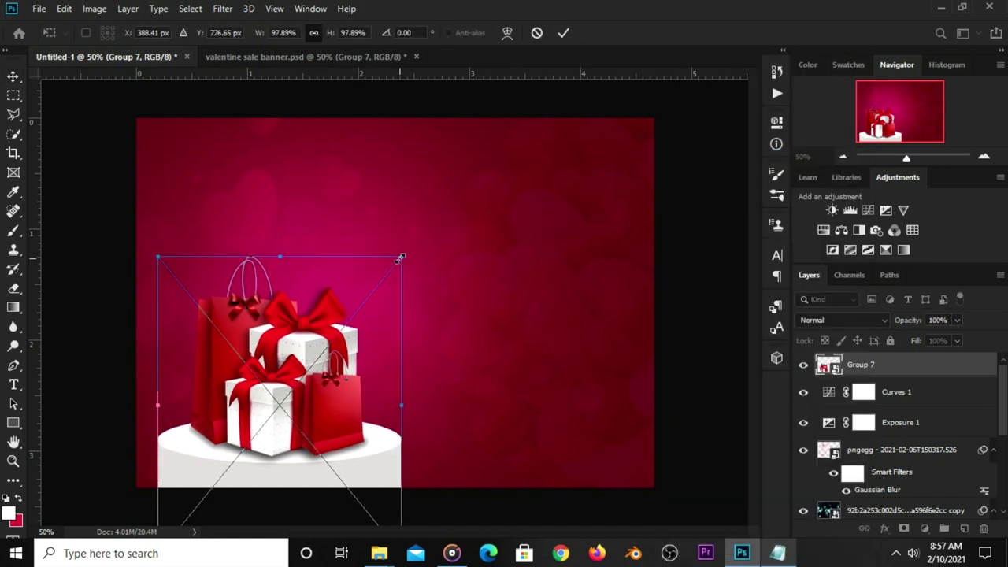
{"action": "key", "text": "Return"}
{"action": "left_click_drag", "start_coordinate": [284, 397], "coordinate": [284, 387]}
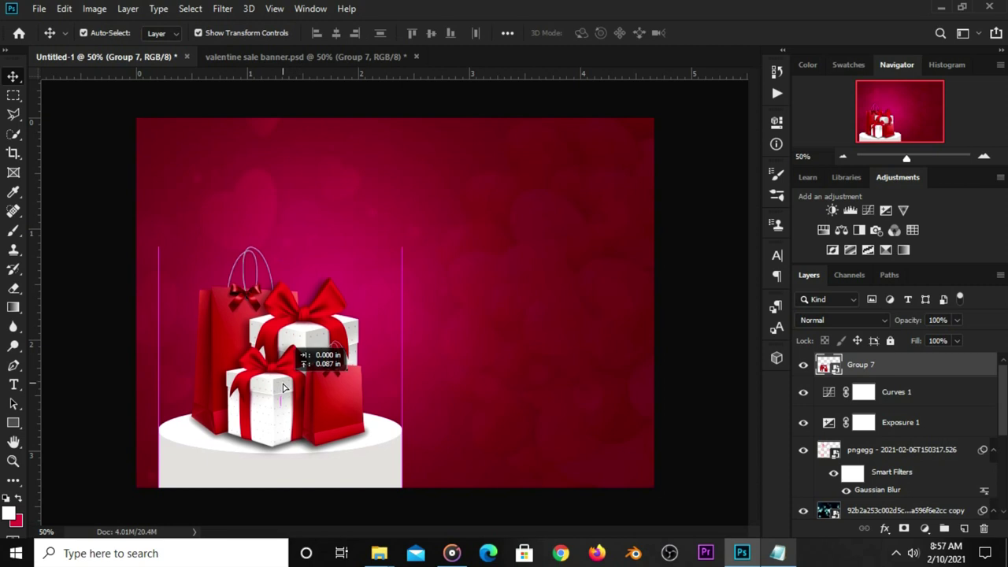
{"action": "left_click_drag", "start_coordinate": [284, 387], "coordinate": [285, 391]}
{"action": "left_click", "coordinate": [701, 398]}
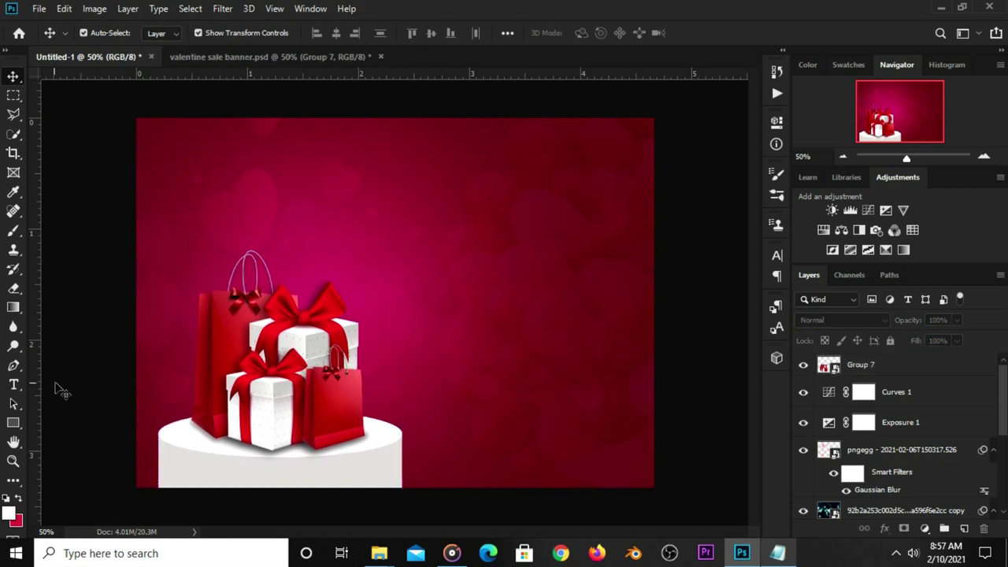
Add vertical guides right of centre and near the right edge, then return to the source banner.
{"action": "left_click_drag", "start_coordinate": [47, 394], "coordinate": [445, 403]}
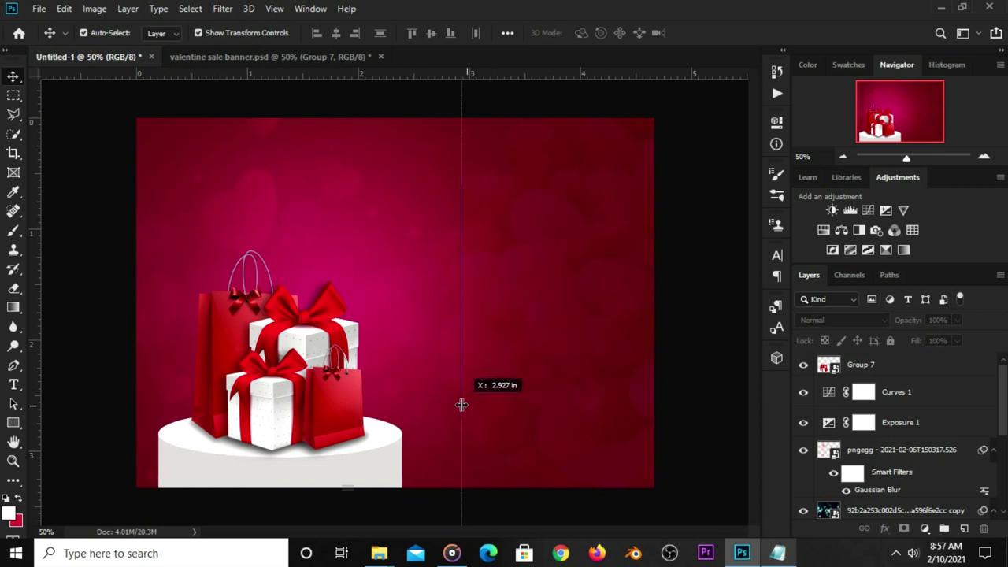
{"action": "left_click_drag", "start_coordinate": [445, 403], "coordinate": [442, 403]}
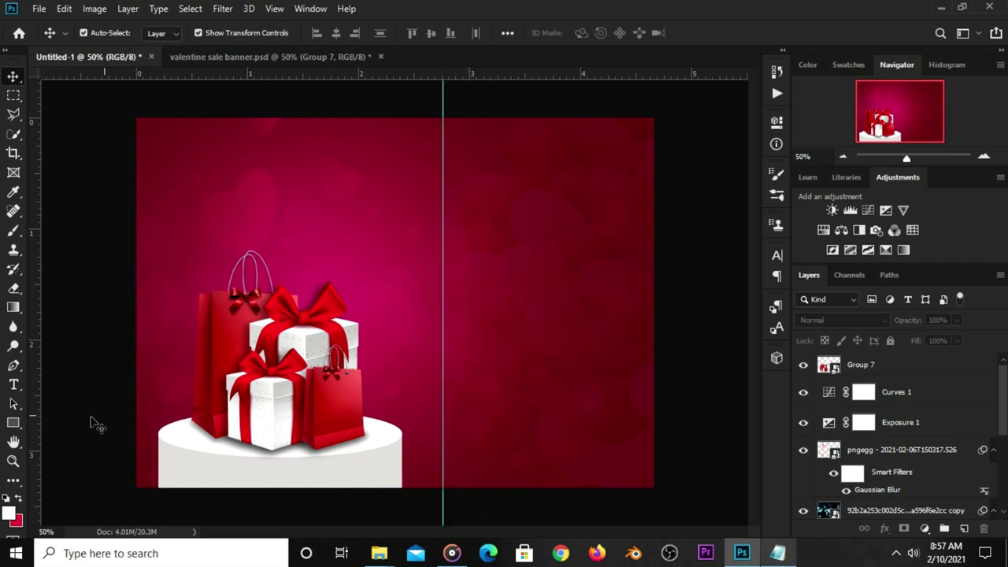
{"action": "left_click_drag", "start_coordinate": [38, 420], "coordinate": [628, 436]}
{"action": "left_click", "coordinate": [260, 57]}
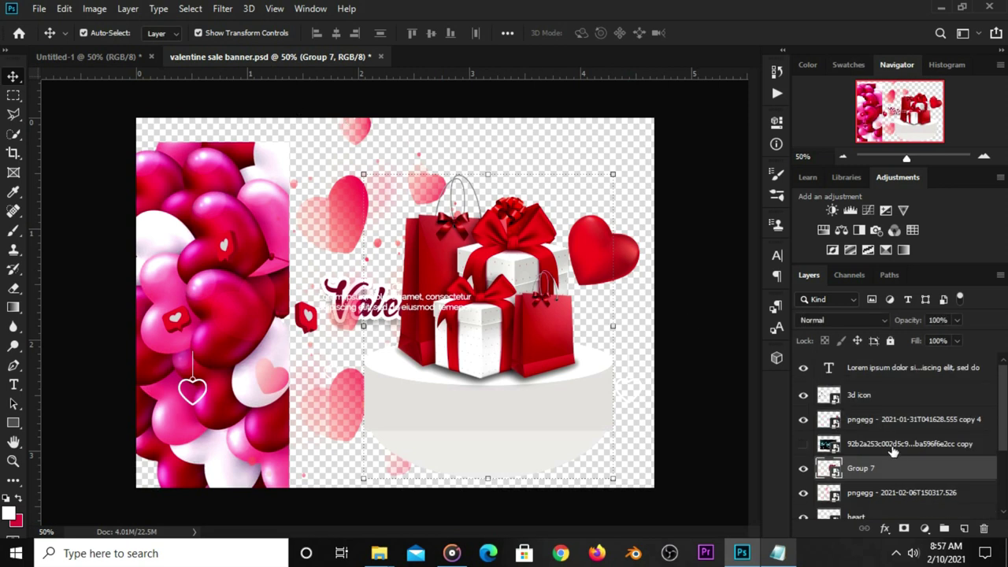
{"action": "scroll", "coordinate": [894, 450], "scroll_direction": "down", "scroll_amount": 5}
{"action": "scroll", "coordinate": [886, 417], "scroll_direction": "up", "scroll_amount": 1}
Copy the hanging outline hearts layer into Untitled-1 and place it along the top edge.
{"action": "left_click", "coordinate": [885, 415]}
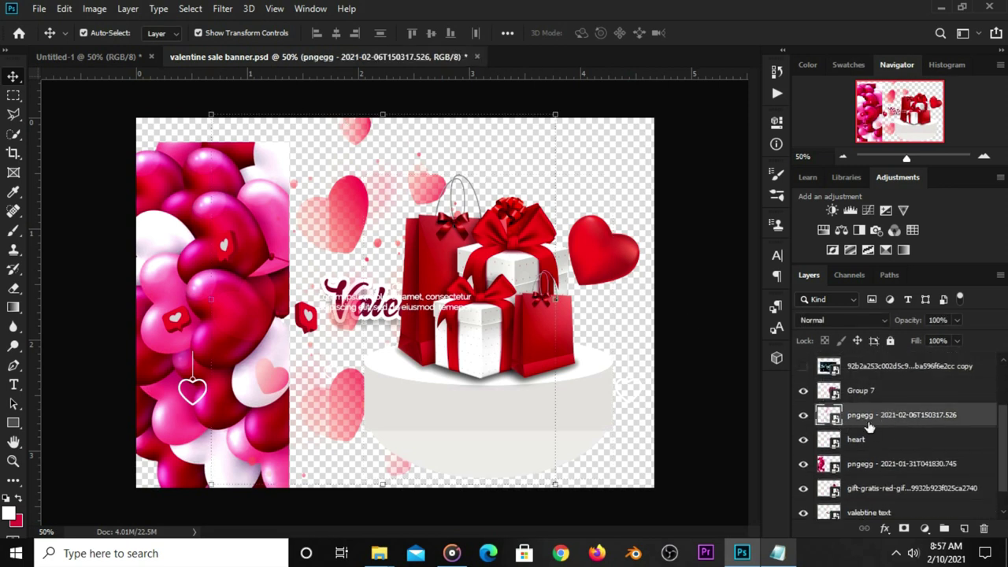
{"action": "left_click", "coordinate": [869, 440]}
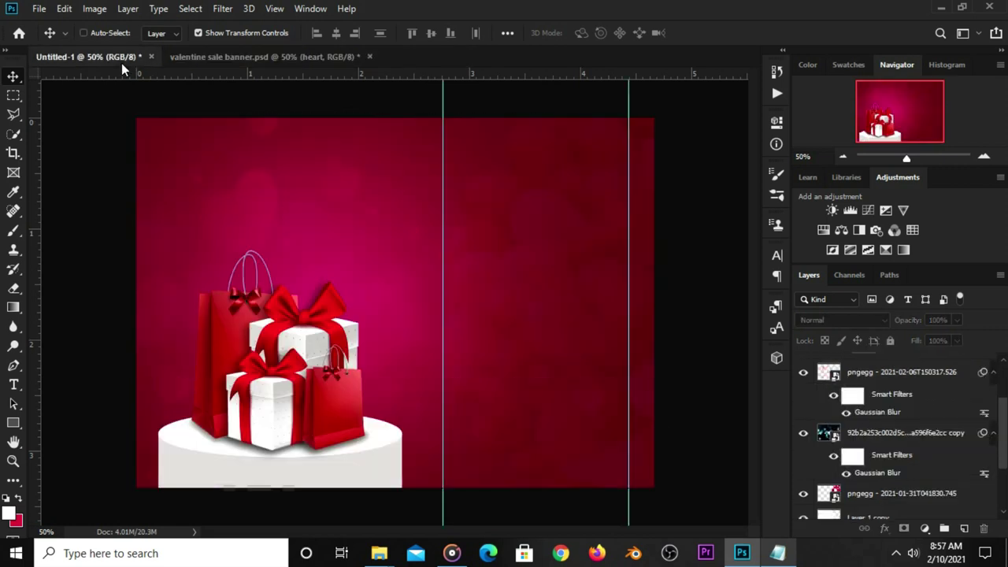
{"action": "left_click_drag", "start_coordinate": [122, 67], "coordinate": [326, 225]}
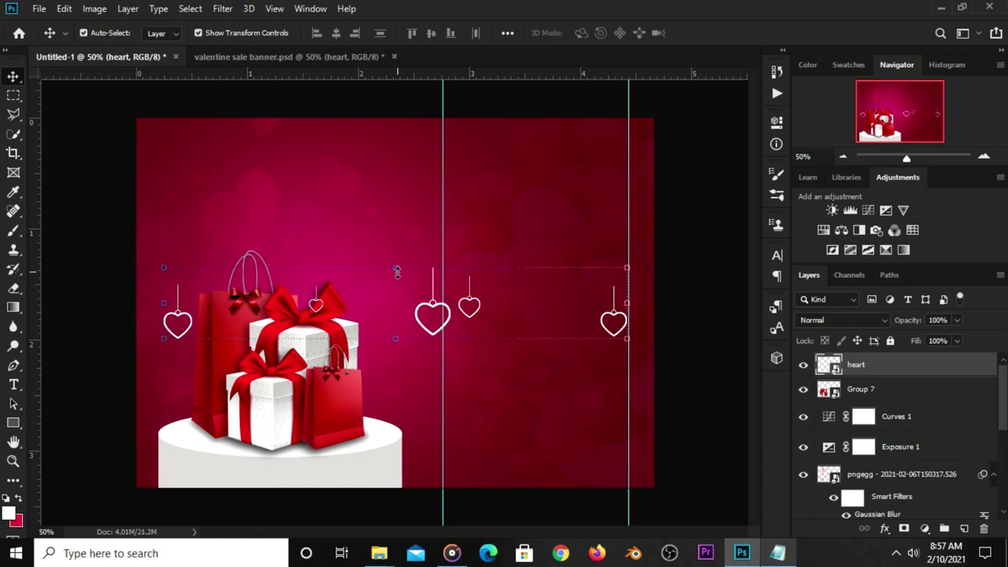
{"action": "key", "text": "ctrl+t"}
{"action": "mouse_move", "coordinate": [410, 287]}
{"action": "left_mouse_down"}
{"action": "mouse_move", "coordinate": [409, 146]}
{"action": "mouse_move", "coordinate": [389, 180]}
{"action": "mouse_move", "coordinate": [385, 157]}
{"action": "left_mouse_up"}
{"action": "key", "text": "Return"}
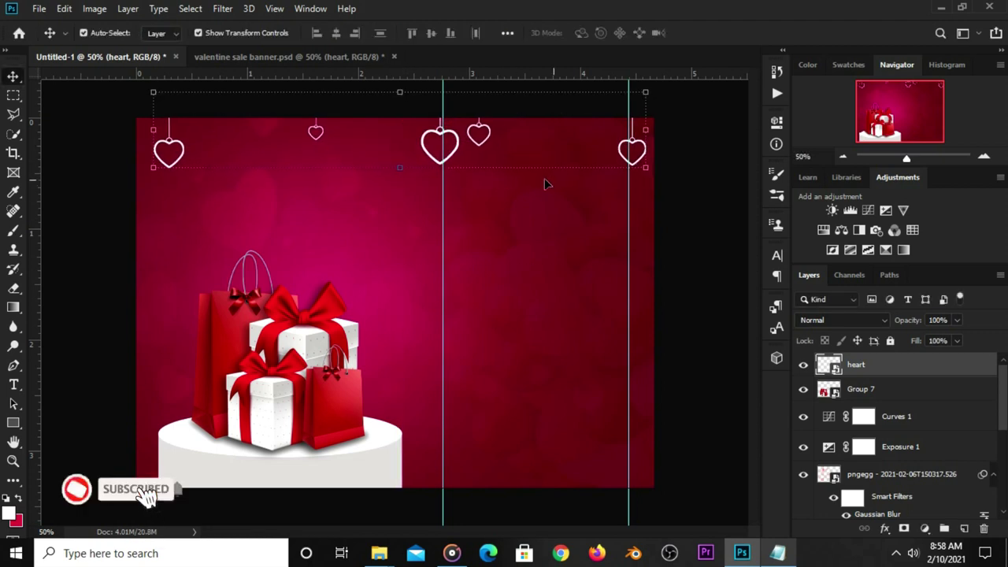
{"action": "key", "text": "Left"}
{"action": "key", "text": "Left"}
{"action": "key", "text": "Left"}
{"action": "left_click", "coordinate": [675, 217]}
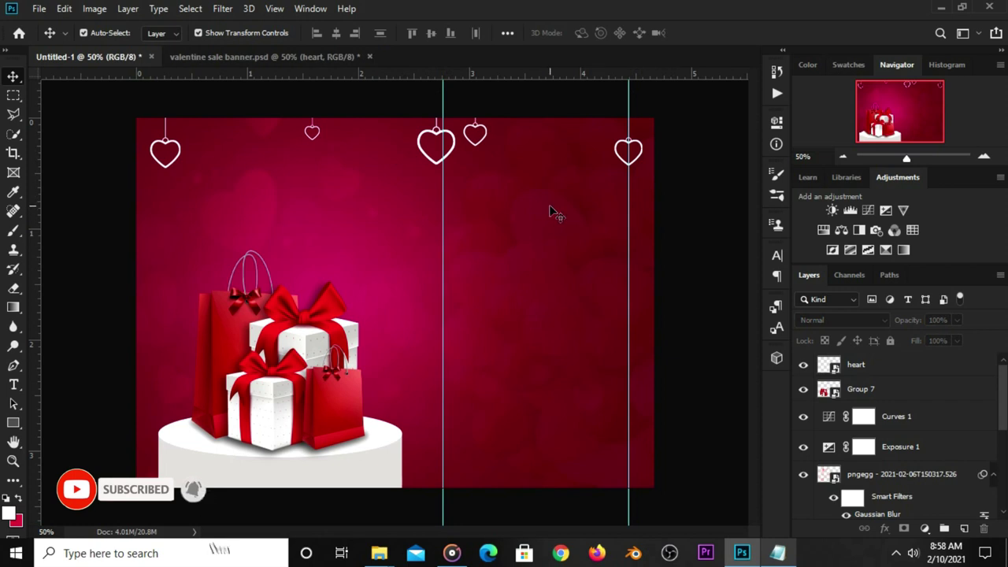
Add a 'Special Offer' text layer in the upper right, pasted from the notes.
{"action": "left_click", "coordinate": [778, 554]}
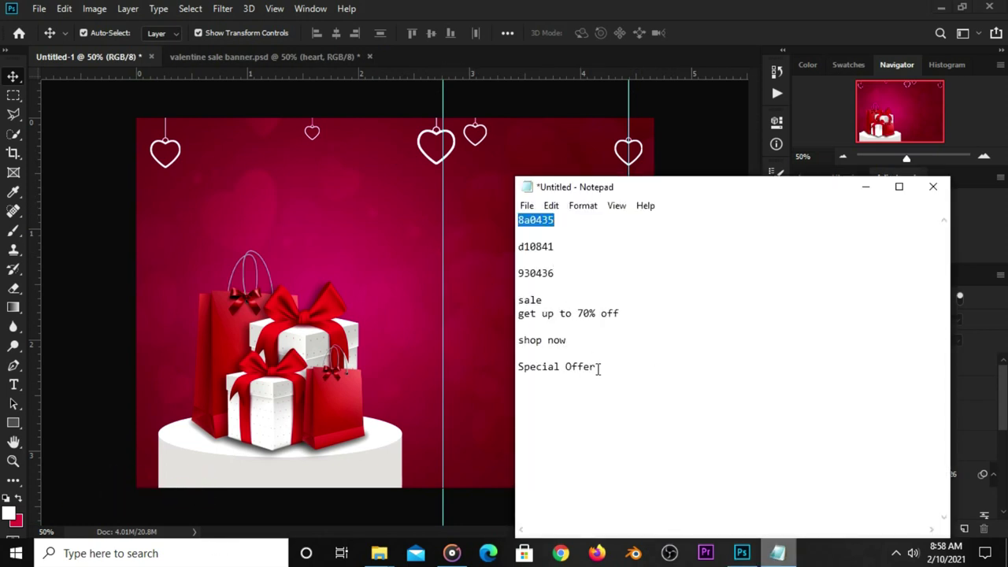
{"action": "left_click_drag", "start_coordinate": [598, 367], "coordinate": [485, 369]}
{"action": "right_click", "coordinate": [540, 370]}
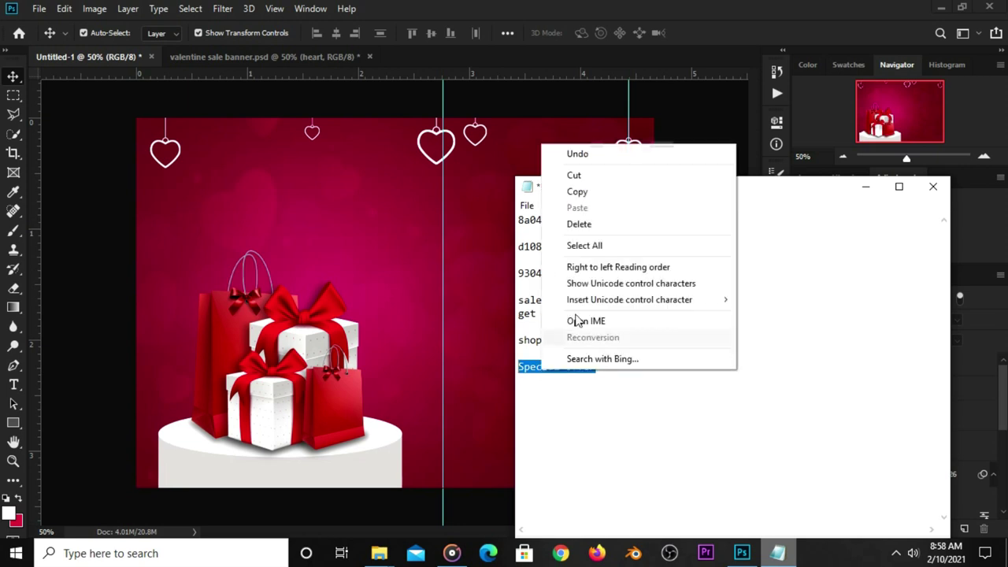
{"action": "left_click", "coordinate": [569, 191]}
{"action": "left_click", "coordinate": [668, 134]}
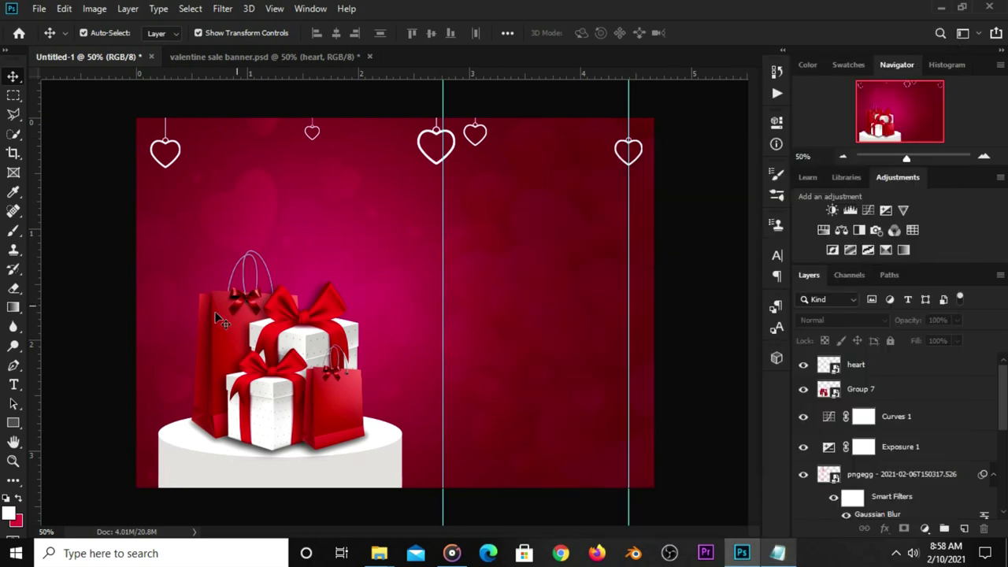
{"action": "left_click", "coordinate": [14, 386]}
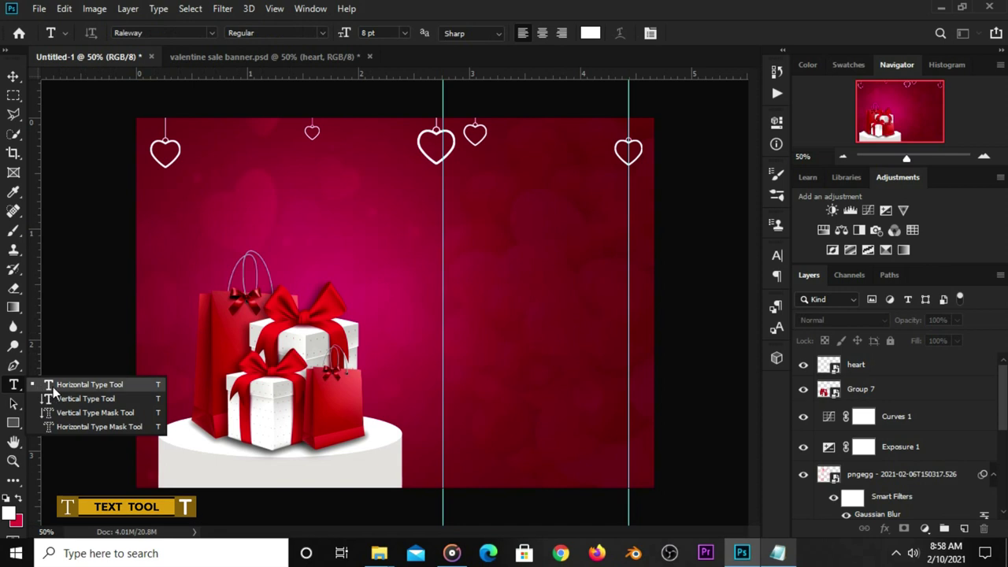
{"action": "left_click", "coordinate": [47, 383]}
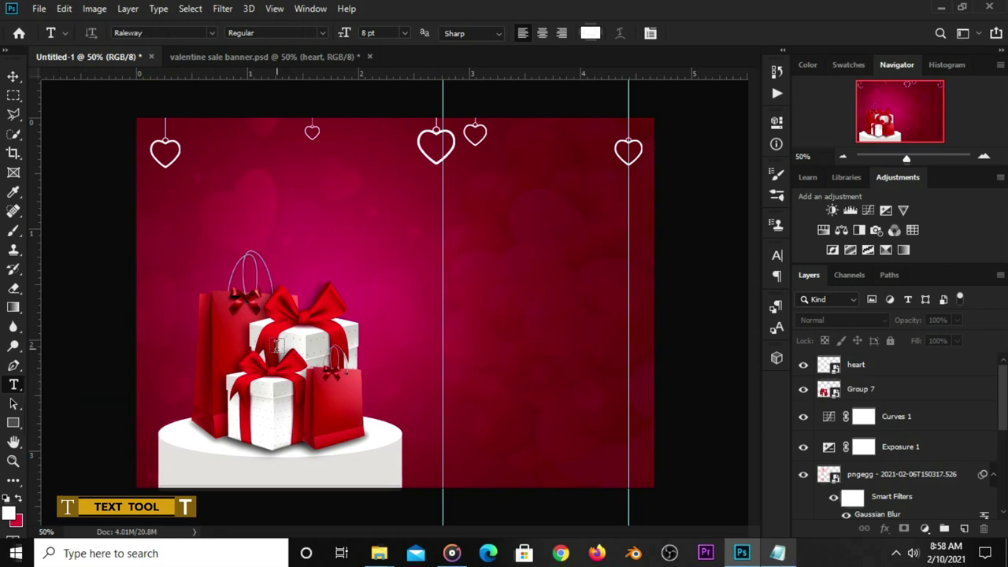
{"action": "left_click", "coordinate": [486, 203]}
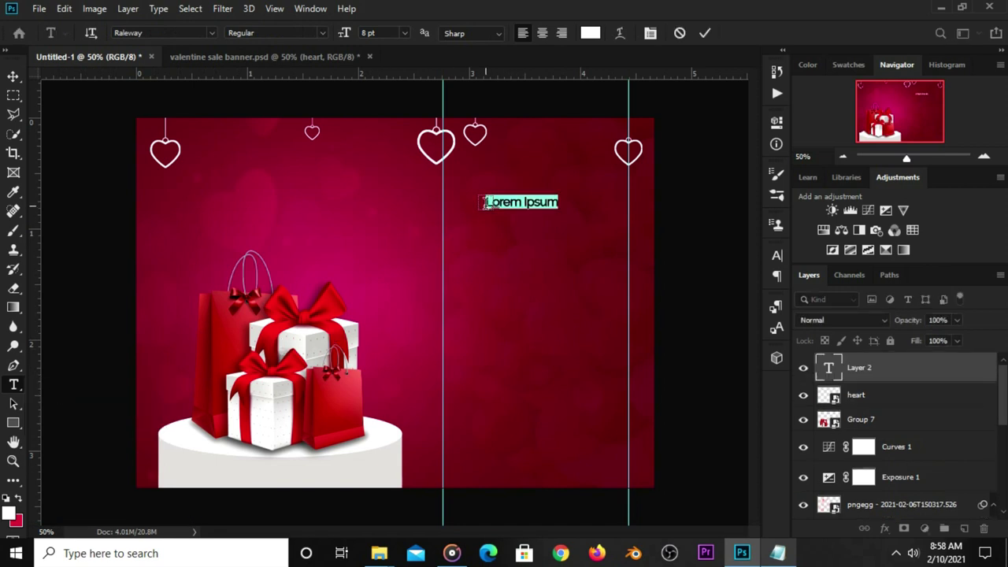
{"action": "key", "text": "ctrl+v"}
{"action": "left_click", "coordinate": [703, 35]}
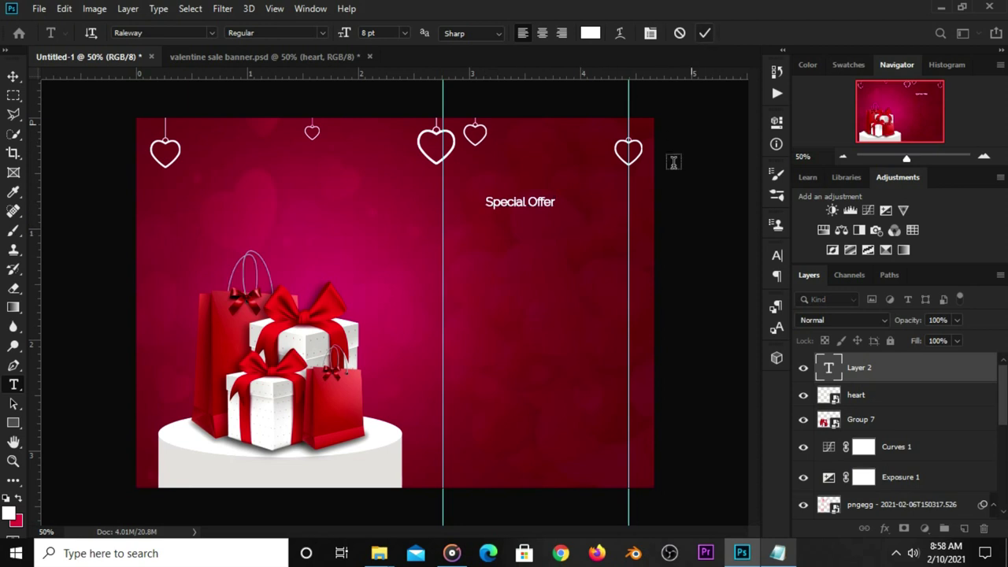
Set Special Offer to Adlinnaka Bold with tracking 0 and faux italic.
{"action": "left_click", "coordinate": [776, 256]}
{"action": "left_click", "coordinate": [688, 276]}
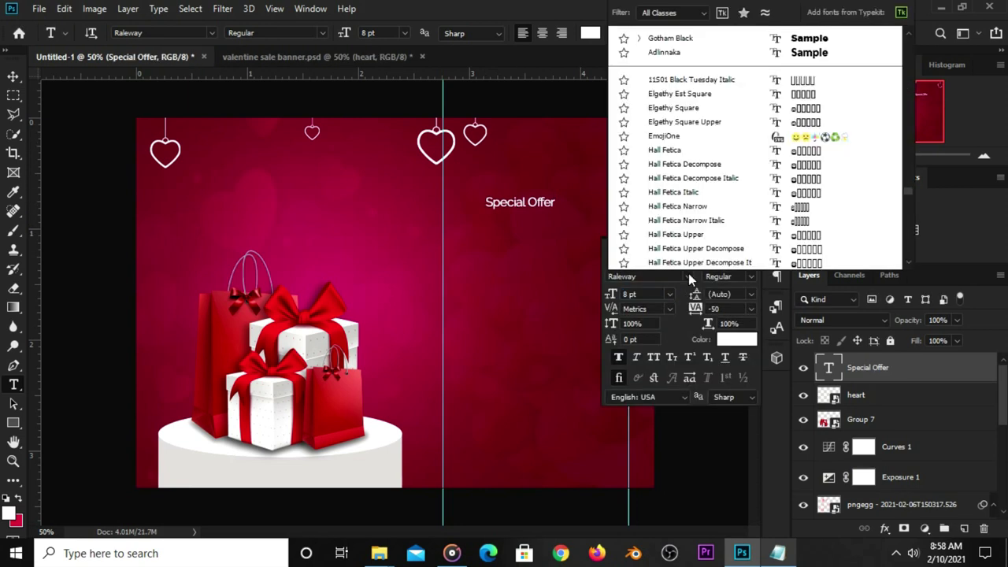
{"action": "scroll", "coordinate": [668, 60], "scroll_direction": "up", "scroll_amount": 10}
{"action": "left_click", "coordinate": [665, 53]}
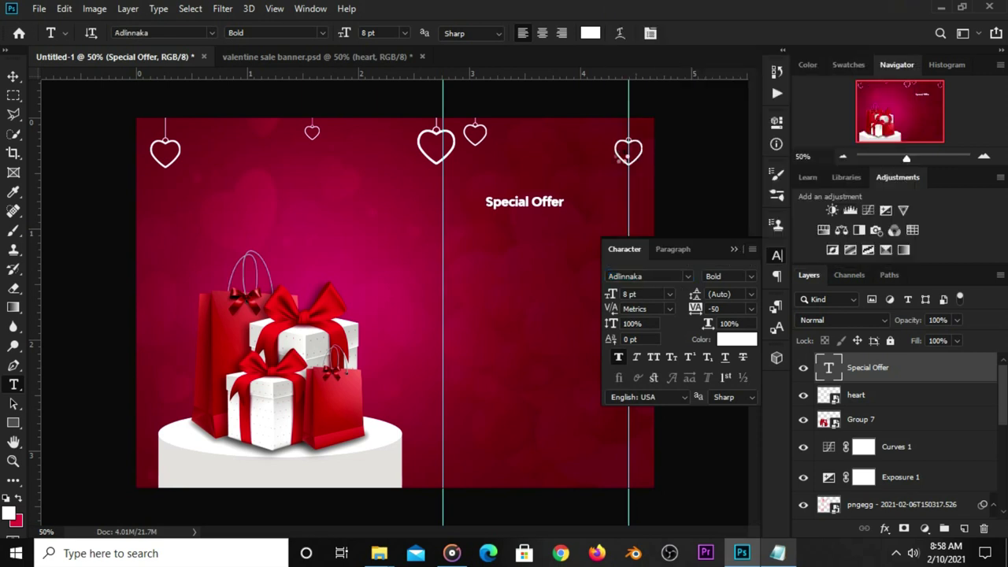
{"action": "left_click", "coordinate": [626, 294]}
{"action": "left_click", "coordinate": [748, 309]}
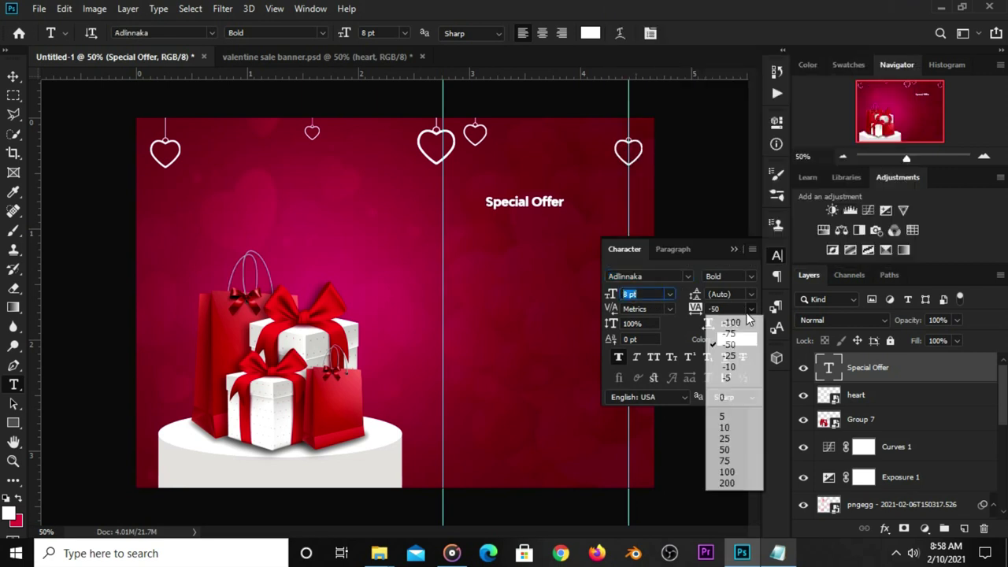
{"action": "left_click", "coordinate": [741, 398]}
{"action": "left_click", "coordinate": [637, 359]}
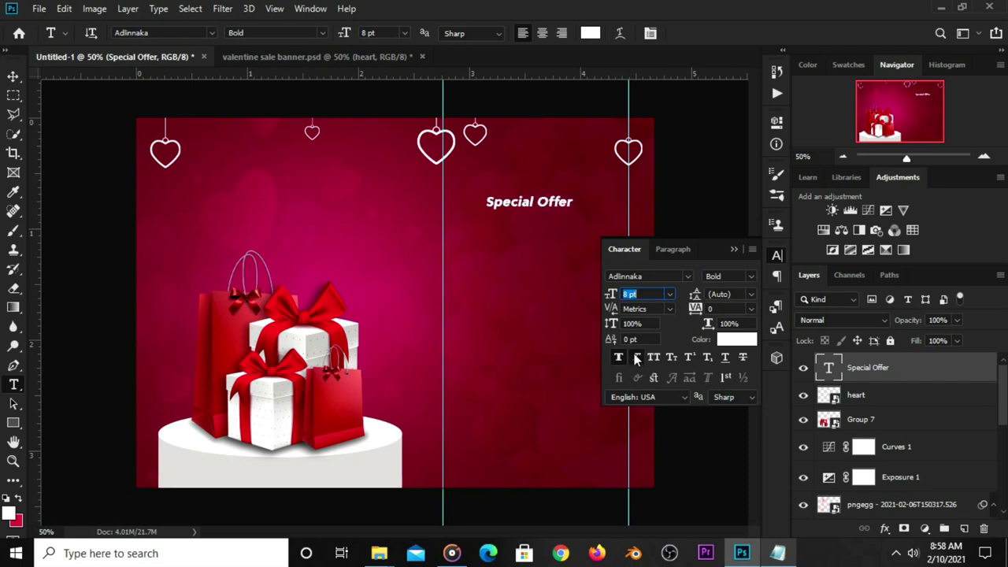
{"action": "left_click", "coordinate": [735, 249]}
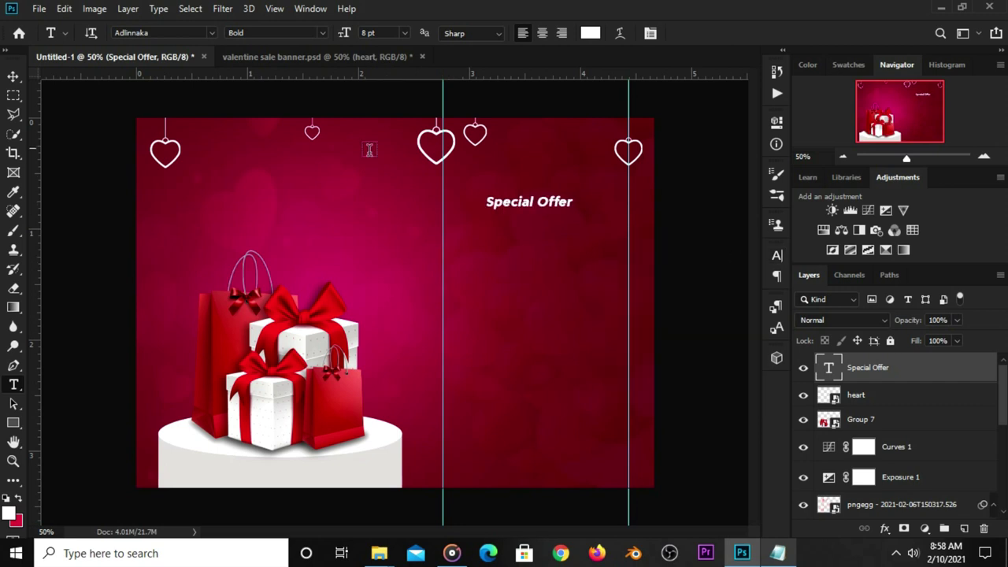
{"action": "left_click", "coordinate": [13, 76]}
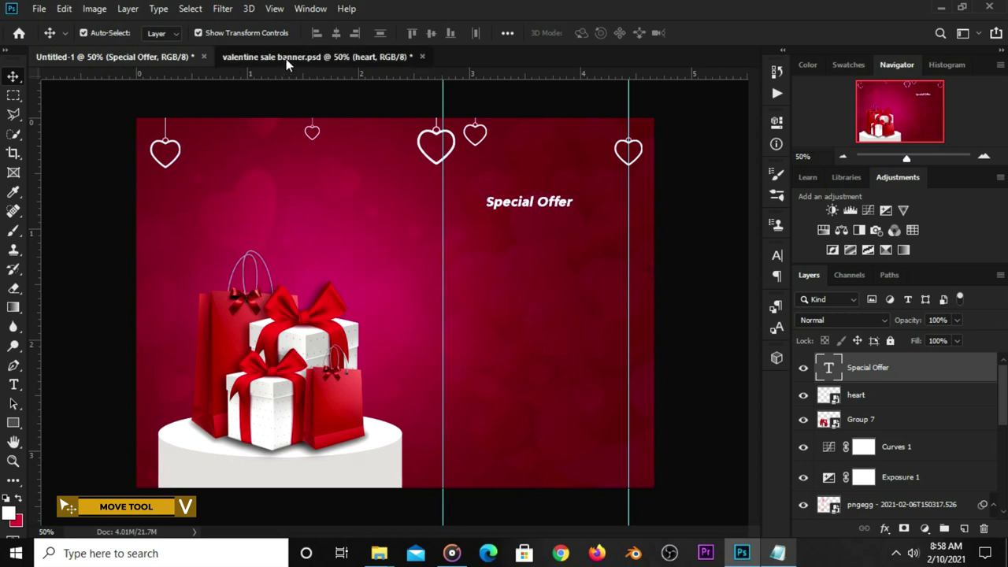
In valentine sale banner.psd, hide the heart outline, gift boxes and faded hearts layers.
{"action": "left_click", "coordinate": [286, 58]}
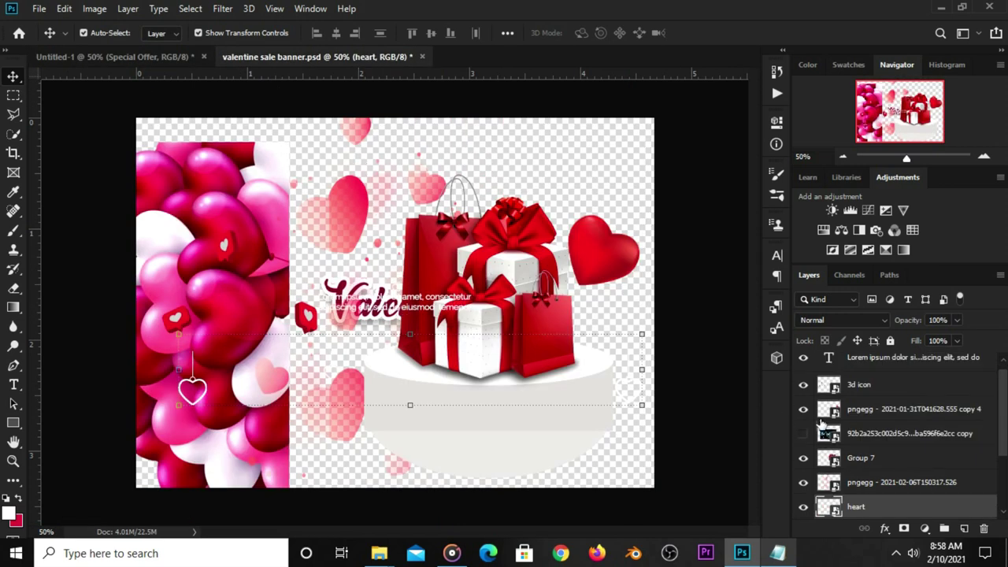
{"action": "left_click", "coordinate": [803, 507]}
{"action": "left_click", "coordinate": [861, 458]}
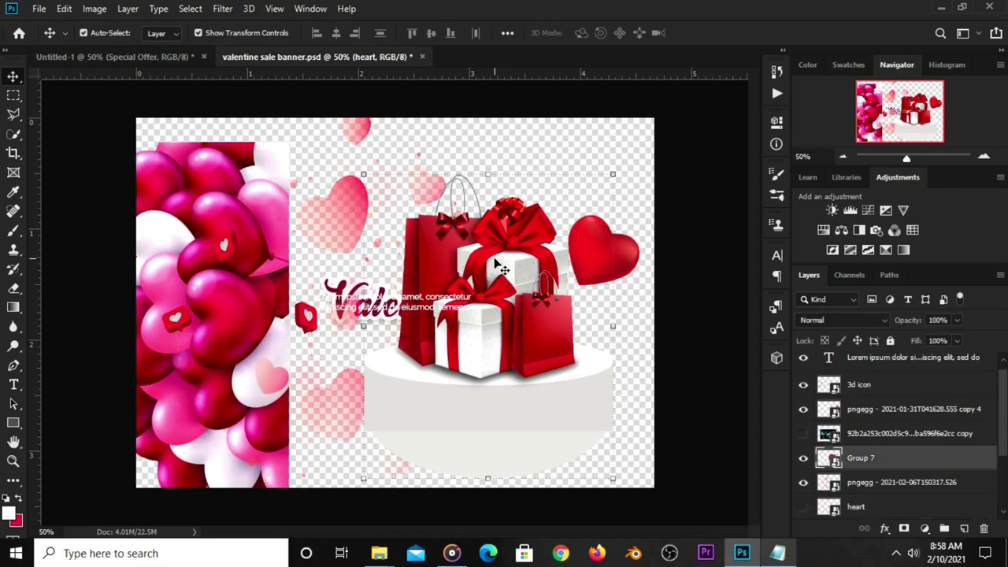
{"action": "left_click", "coordinate": [804, 458]}
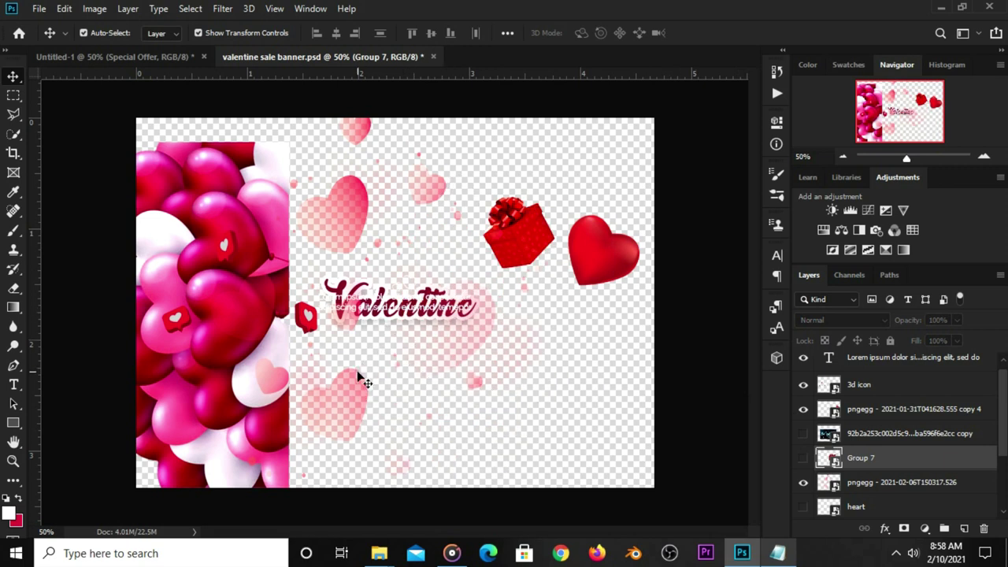
{"action": "left_click", "coordinate": [360, 377]}
{"action": "left_click", "coordinate": [805, 482]}
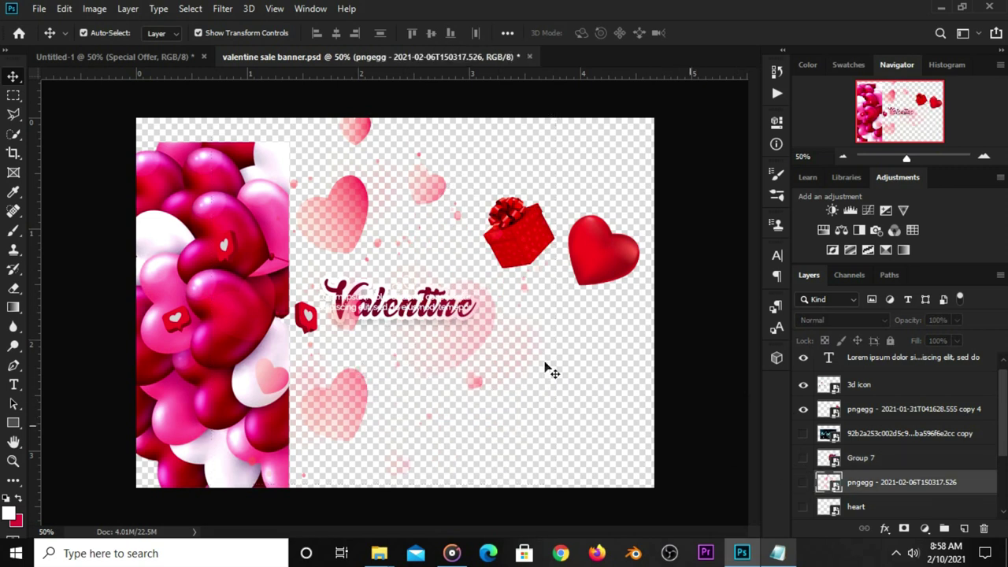
Copy the Valentine lettering into Untitled-1 and place it just below Special Offer.
{"action": "left_click", "coordinate": [344, 289]}
{"action": "left_click_drag", "start_coordinate": [343, 288], "coordinate": [384, 273]}
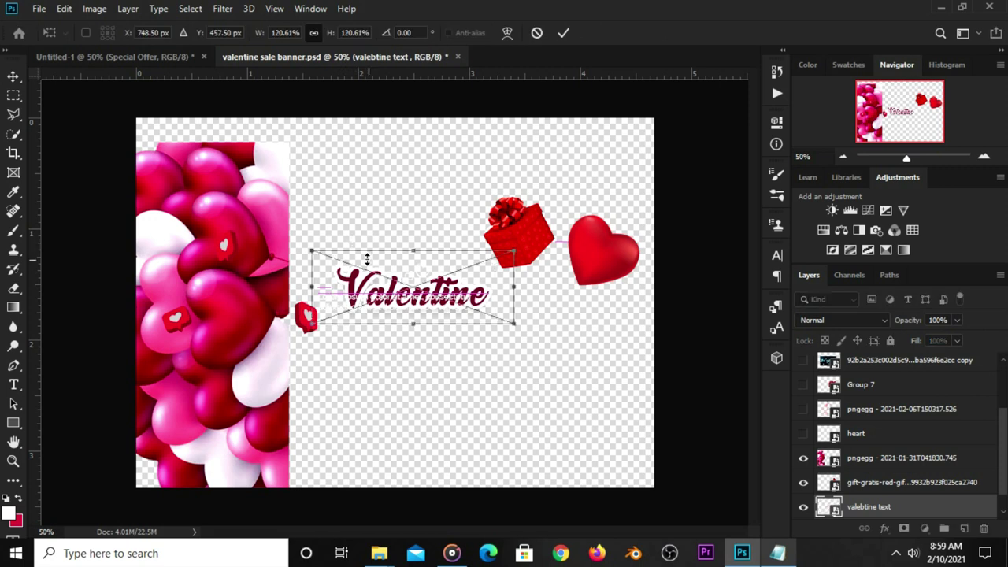
{"action": "key", "text": "ctrl+z"}
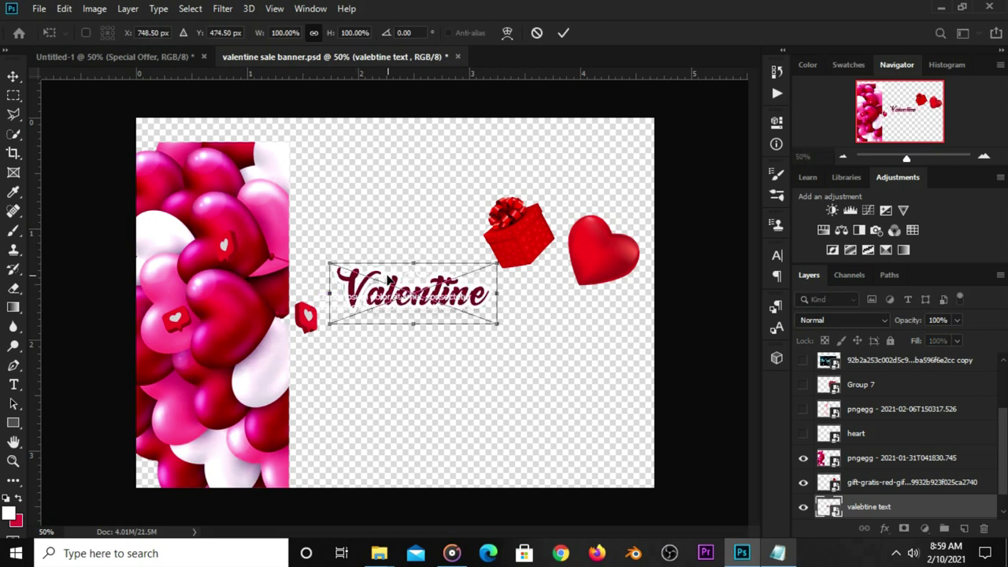
{"action": "key", "text": "Return"}
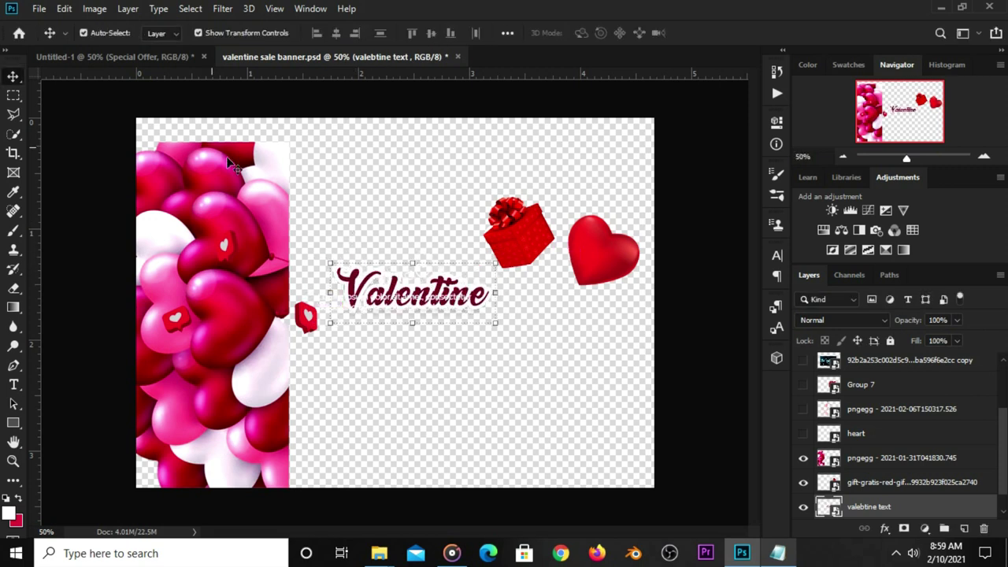
{"action": "left_click_drag", "start_coordinate": [156, 65], "coordinate": [286, 178]}
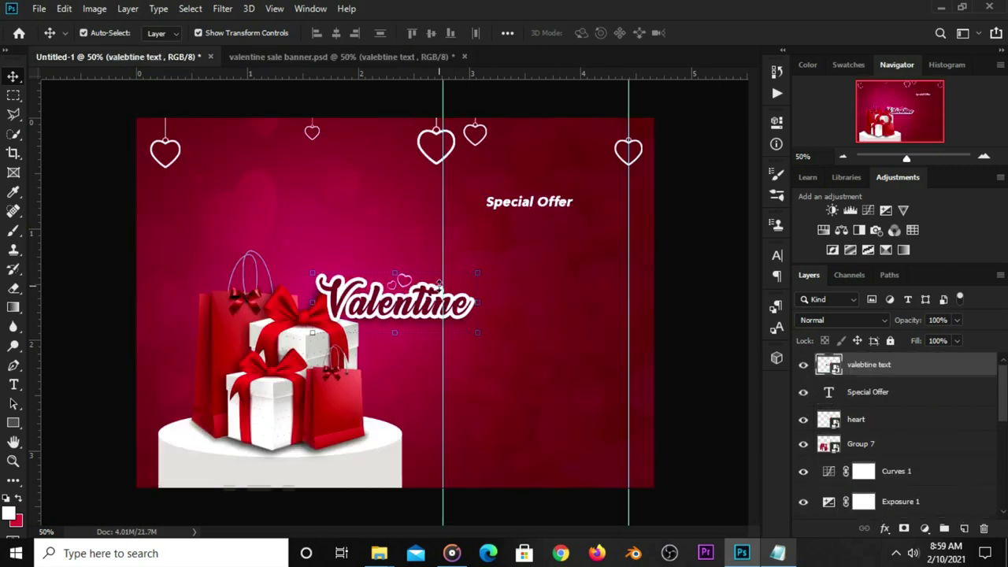
{"action": "left_click_drag", "start_coordinate": [377, 307], "coordinate": [522, 260]}
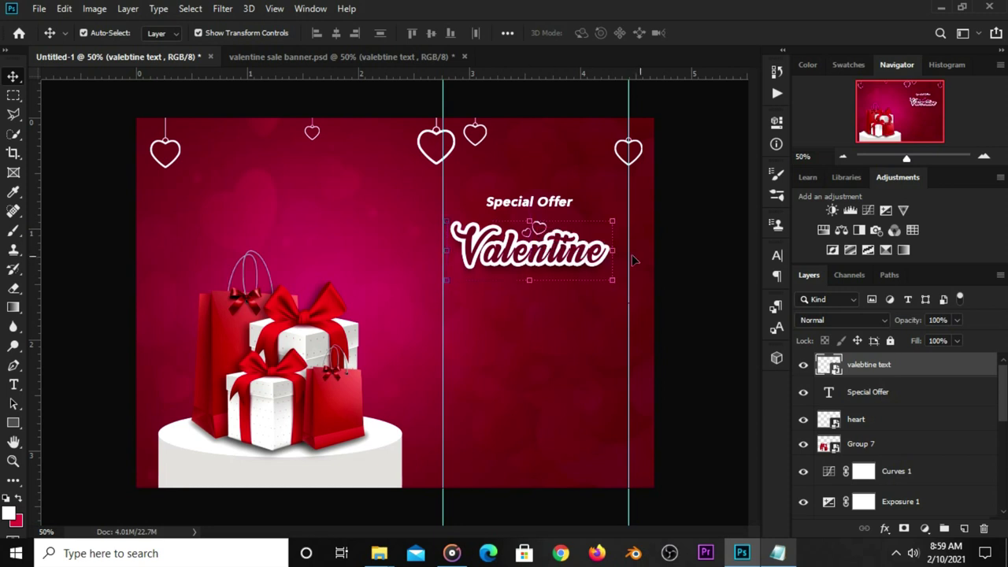
{"action": "left_click", "coordinate": [679, 275]}
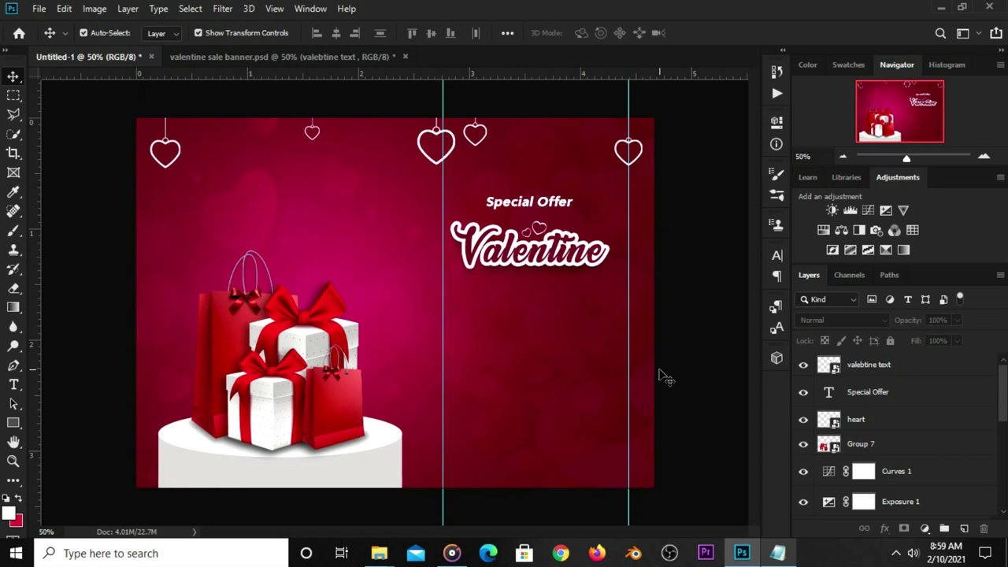
Add a 'sale' text layer below Valentine.
{"action": "left_click", "coordinate": [784, 554]}
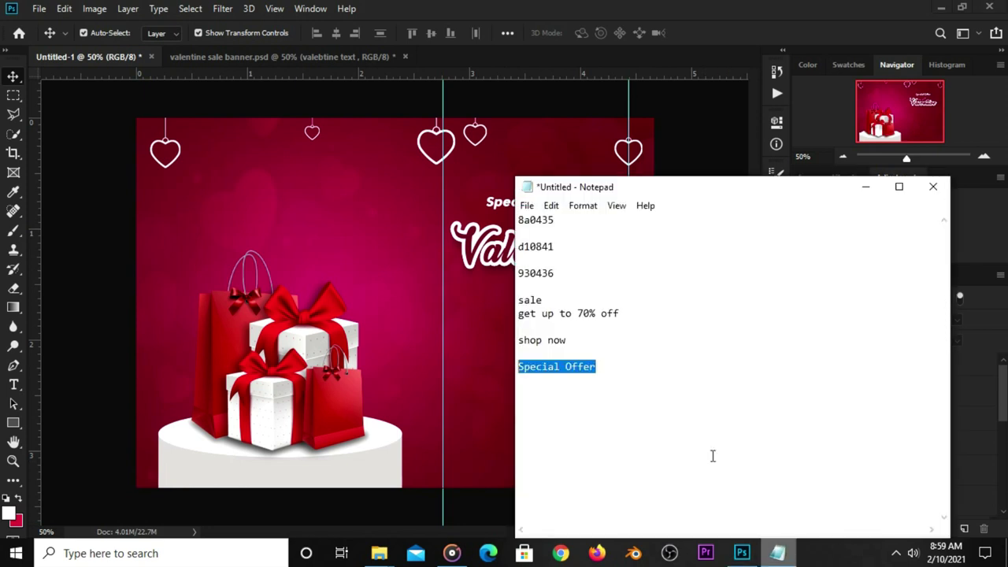
{"action": "left_click", "coordinate": [663, 342]}
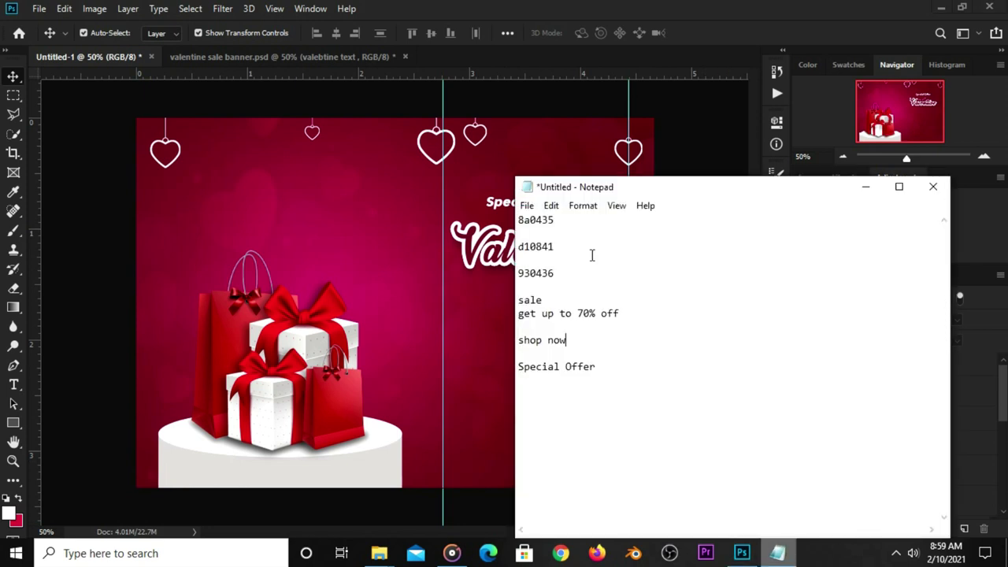
{"action": "left_click_drag", "start_coordinate": [553, 300], "coordinate": [512, 300]}
{"action": "right_click", "coordinate": [520, 300]}
{"action": "left_click", "coordinate": [556, 347]}
{"action": "left_click", "coordinate": [675, 148]}
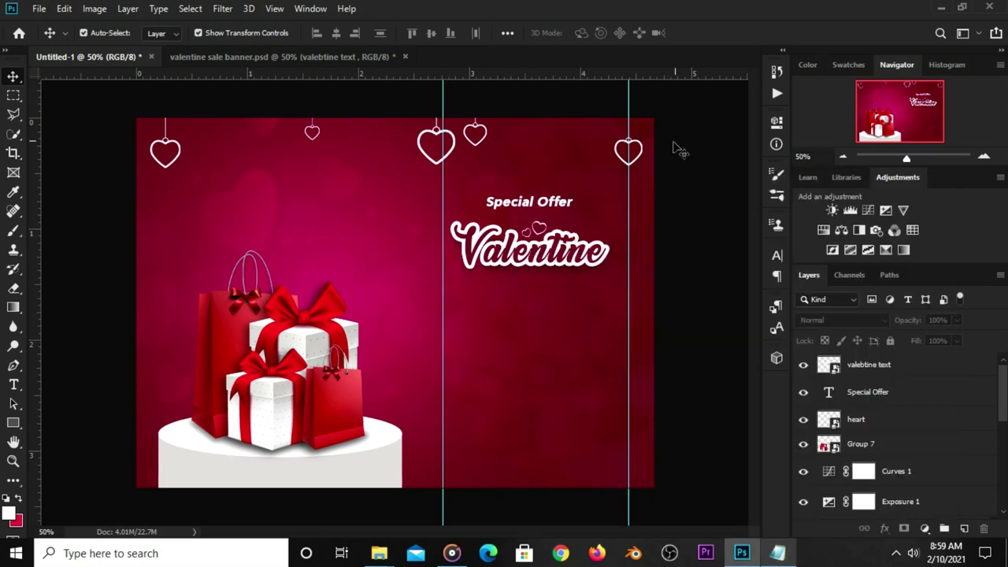
{"action": "left_click", "coordinate": [13, 385]}
{"action": "left_click", "coordinate": [47, 386]}
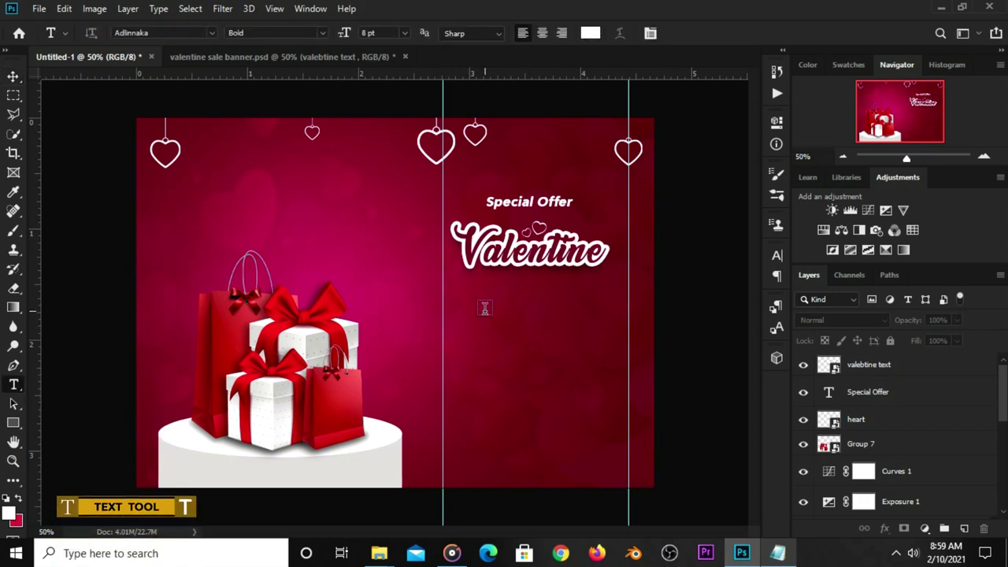
{"action": "left_click", "coordinate": [485, 308]}
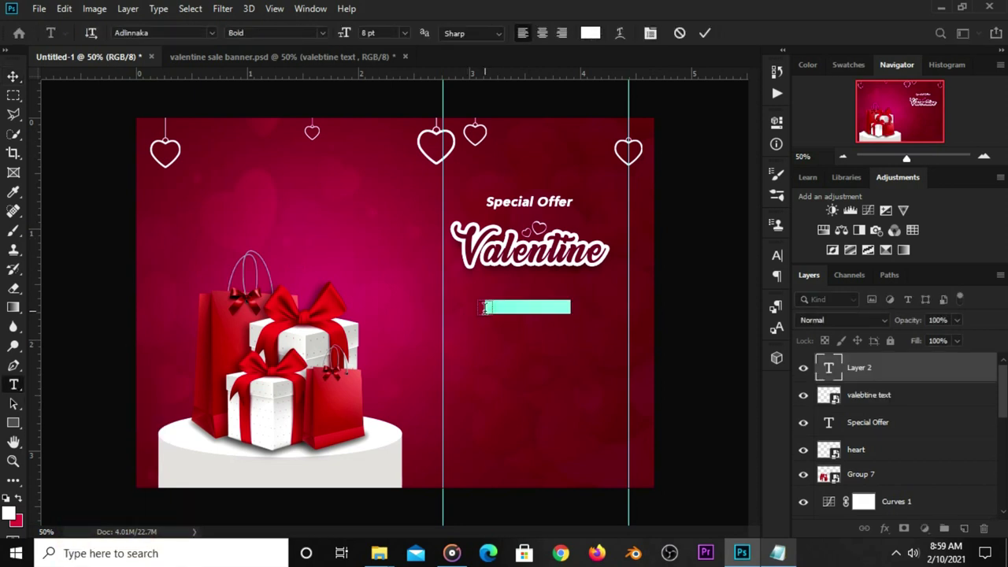
{"action": "type", "text": "sale"}
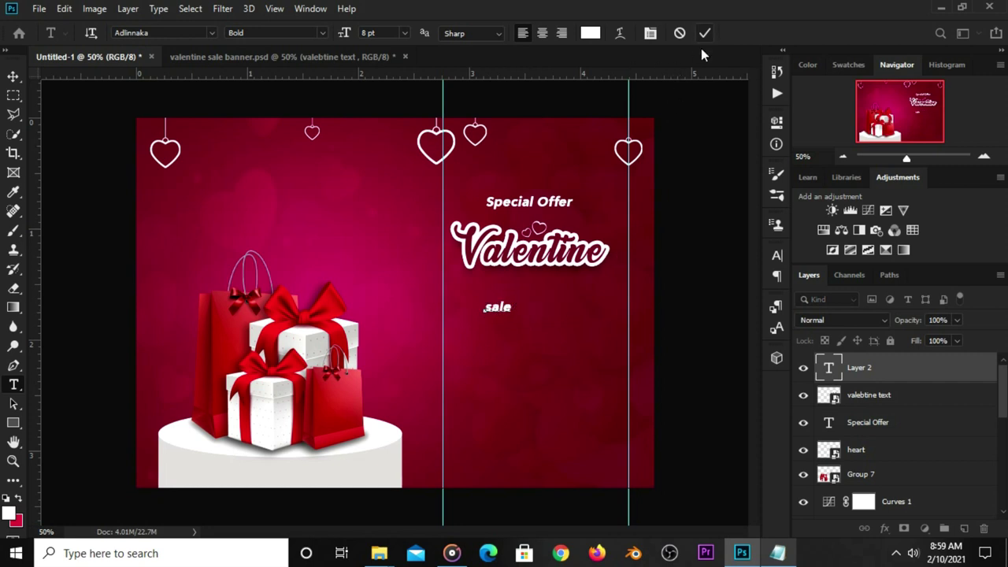
{"action": "left_click", "coordinate": [704, 32]}
Style the sale text in Gotham Black, about 39 pt, all capitals.
{"action": "left_click", "coordinate": [776, 258]}
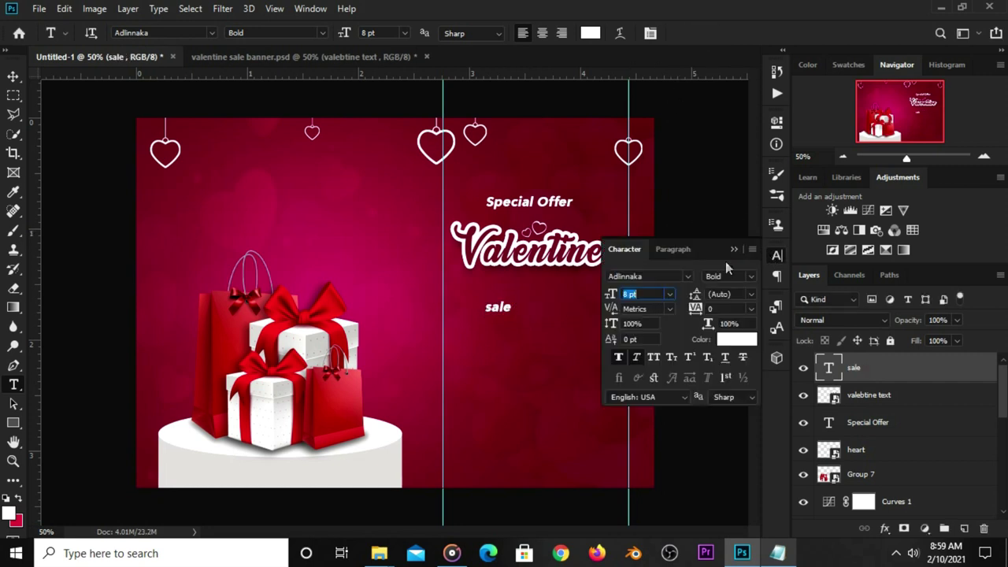
{"action": "left_click", "coordinate": [688, 277]}
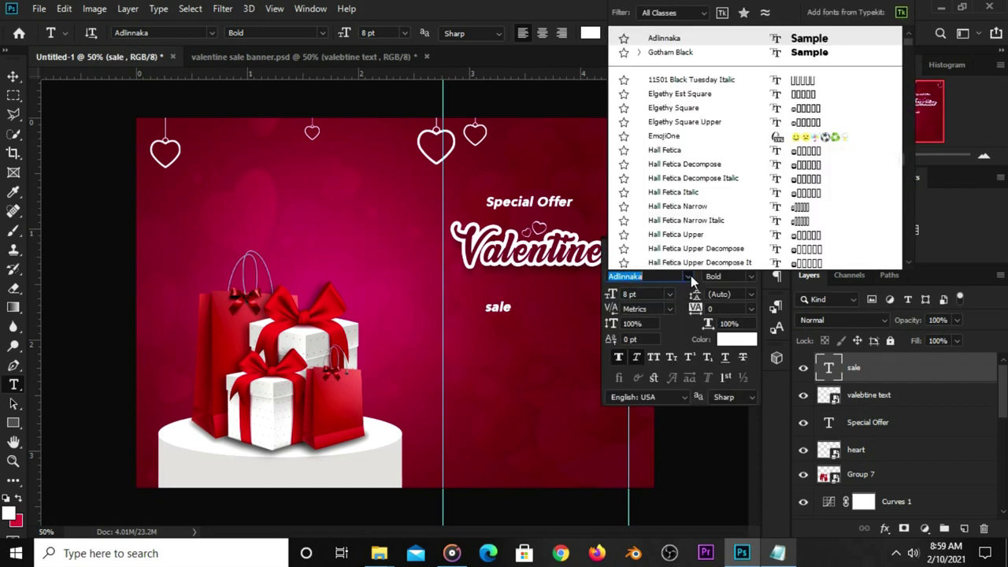
{"action": "left_click", "coordinate": [670, 52]}
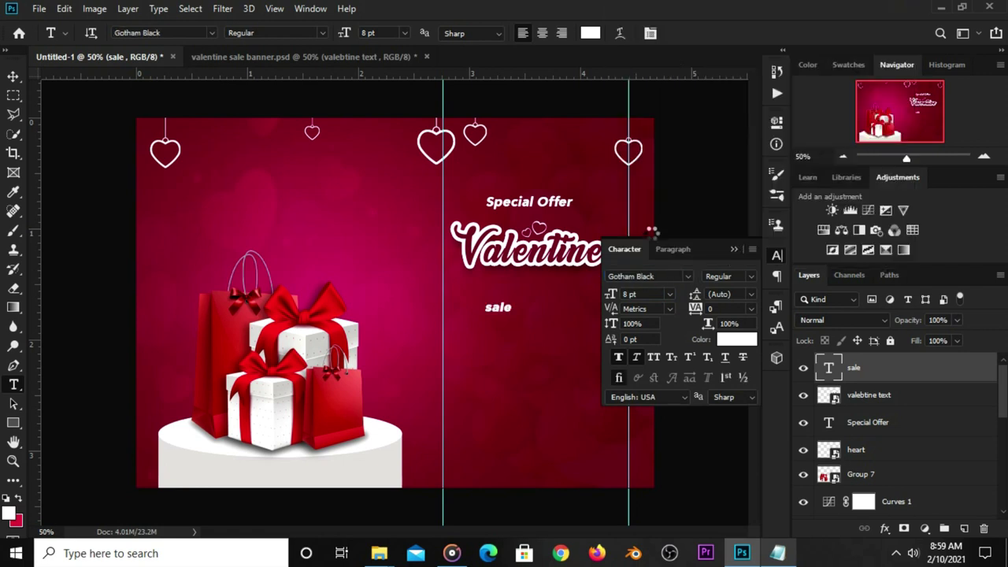
{"action": "left_click", "coordinate": [655, 295]}
{"action": "type", "text": "39"}
{"action": "key", "text": "Return"}
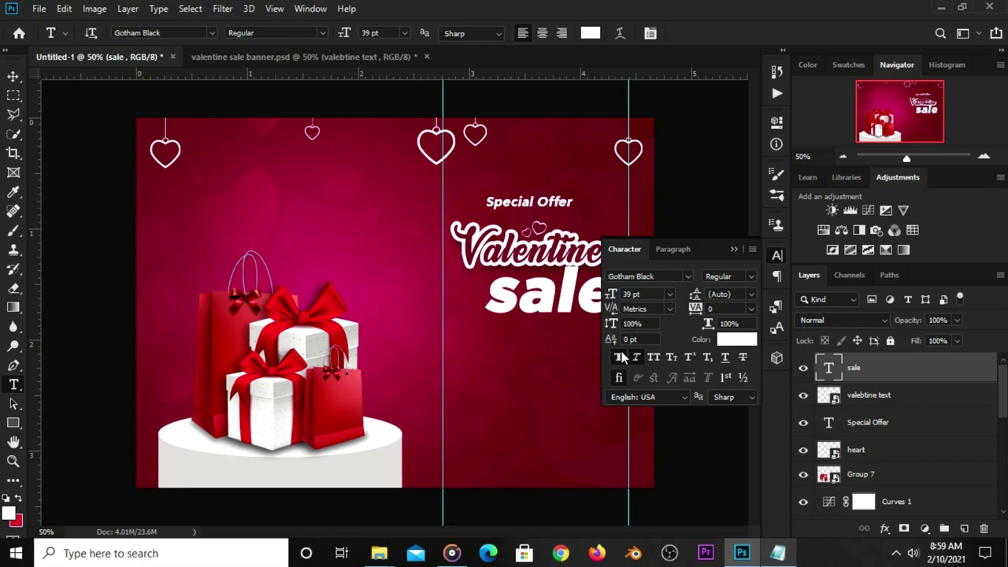
{"action": "left_click", "coordinate": [650, 358]}
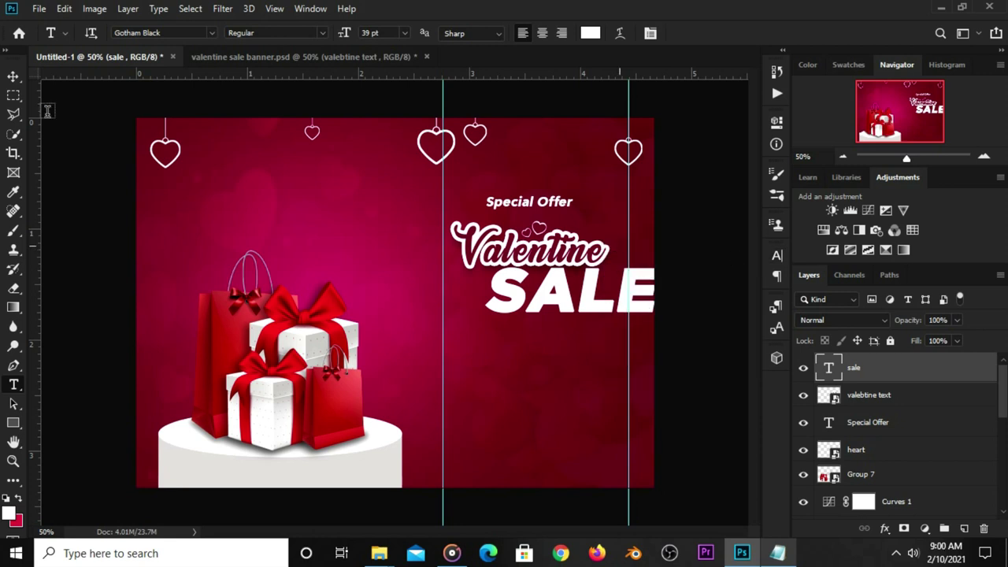
Move SALE left under Valentine and scale it slightly smaller.
{"action": "left_click", "coordinate": [13, 76]}
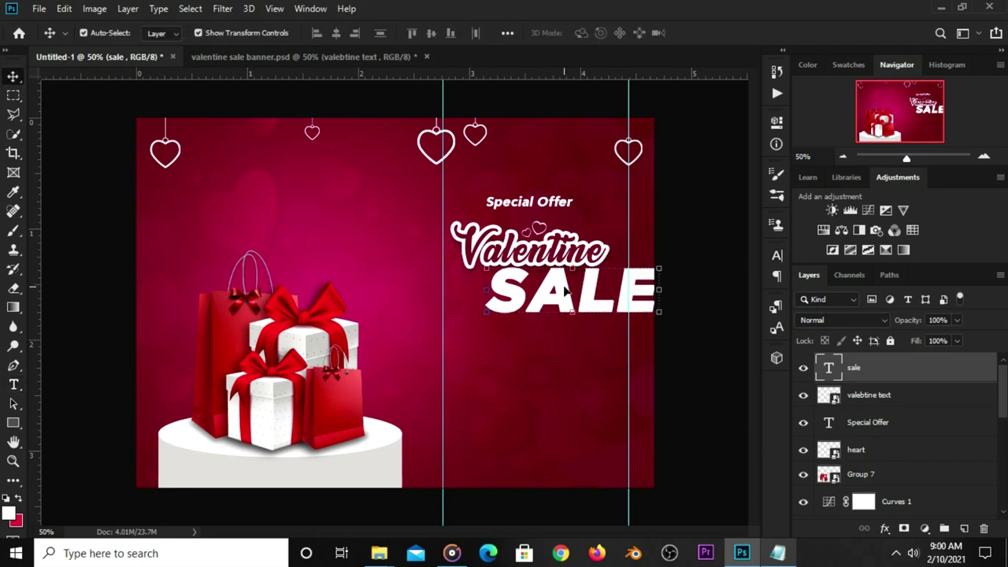
{"action": "left_click_drag", "start_coordinate": [565, 291], "coordinate": [528, 301]}
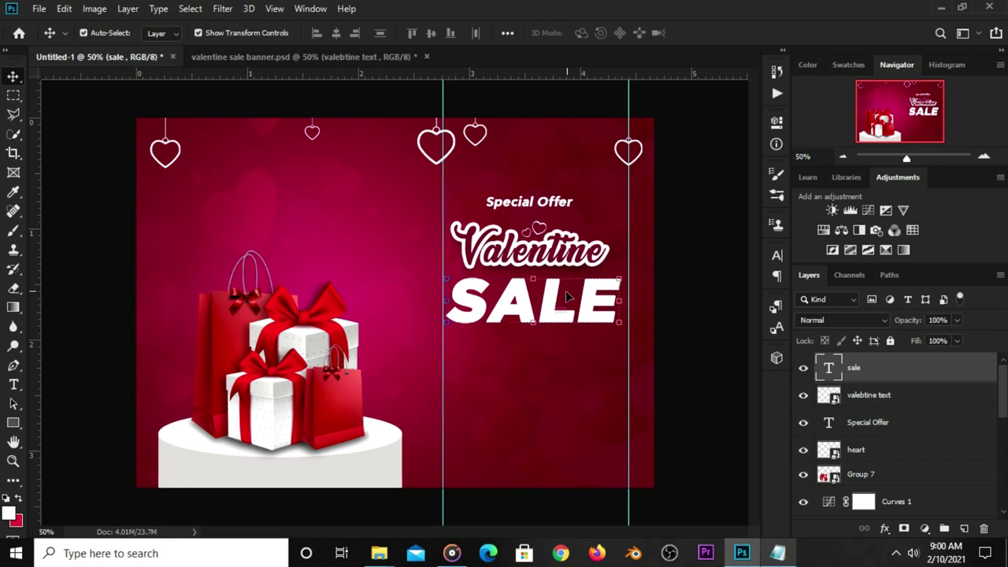
{"action": "key", "text": "ctrl+t"}
{"action": "left_click_drag", "start_coordinate": [443, 331], "coordinate": [463, 329]}
{"action": "key", "text": "Return"}
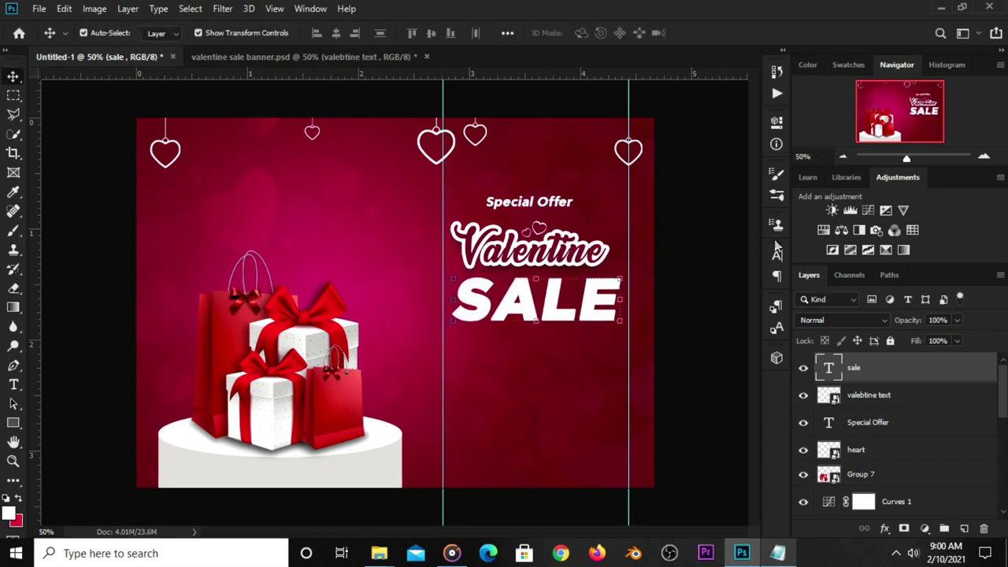
Set the SALE tracking to -50.
{"action": "left_click", "coordinate": [775, 257]}
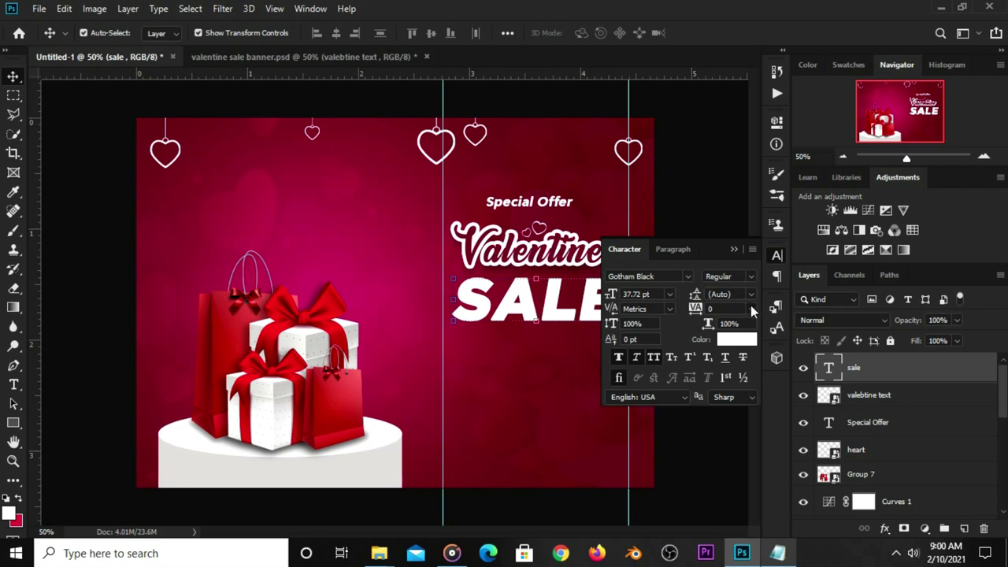
{"action": "left_click", "coordinate": [751, 307]}
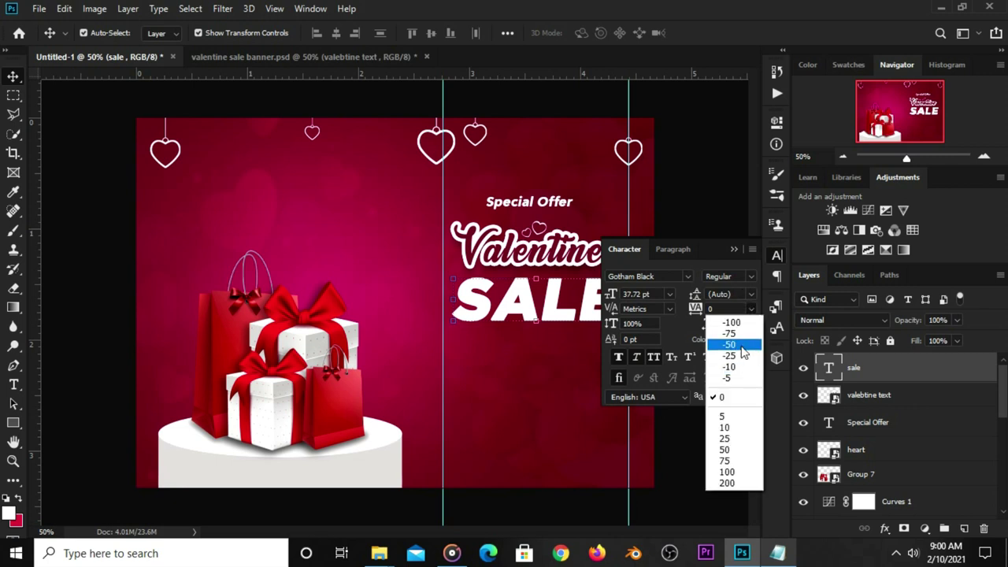
{"action": "left_click", "coordinate": [741, 345]}
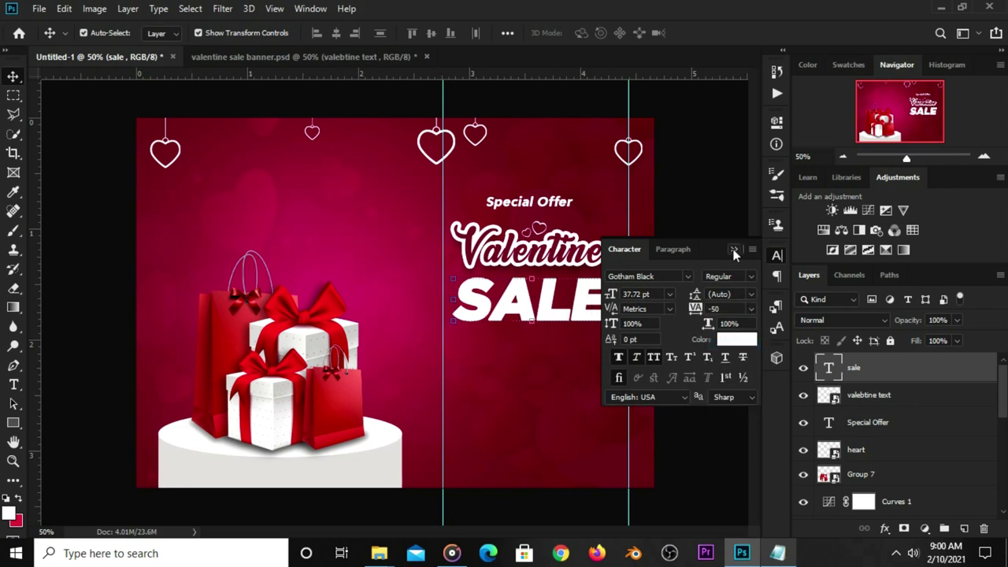
{"action": "left_click", "coordinate": [734, 250]}
{"action": "left_click", "coordinate": [702, 293]}
{"action": "left_click", "coordinate": [554, 313]}
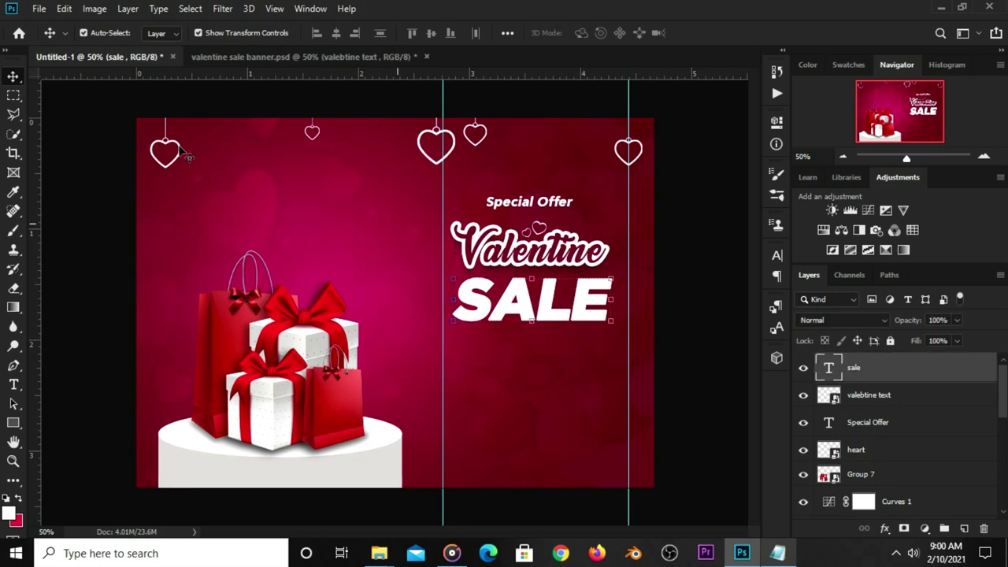
Centre SALE and Valentine horizontally on a marquee drawn around Special Offer.
{"action": "right_click", "coordinate": [13, 95]}
{"action": "left_click", "coordinate": [72, 91]}
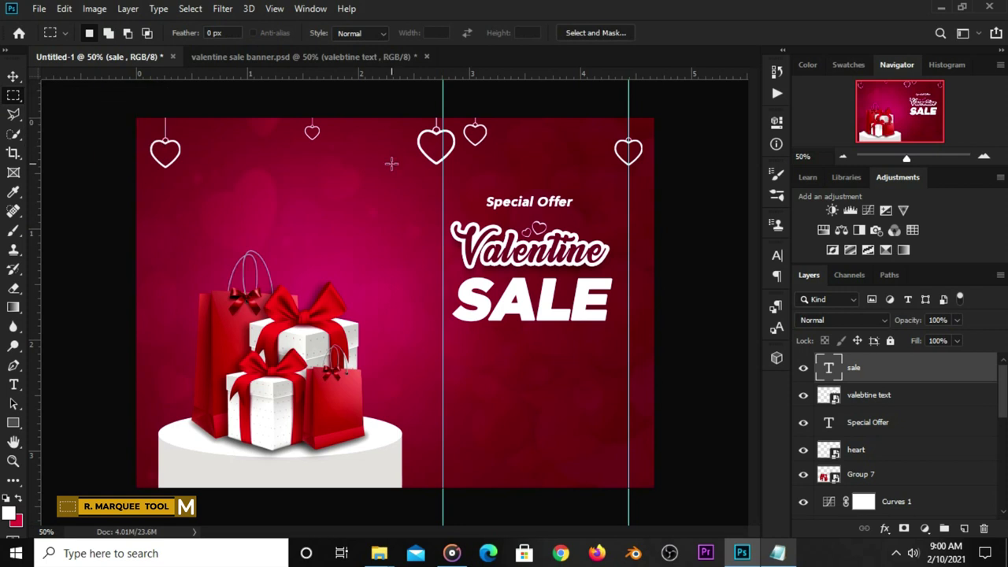
{"action": "left_click_drag", "start_coordinate": [443, 184], "coordinate": [628, 218]}
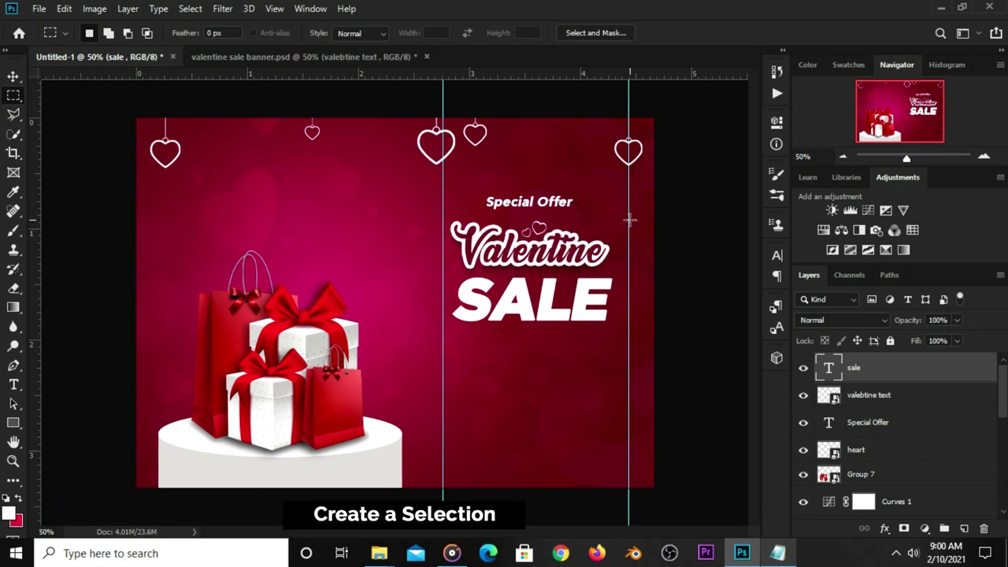
{"action": "left_click", "coordinate": [13, 77]}
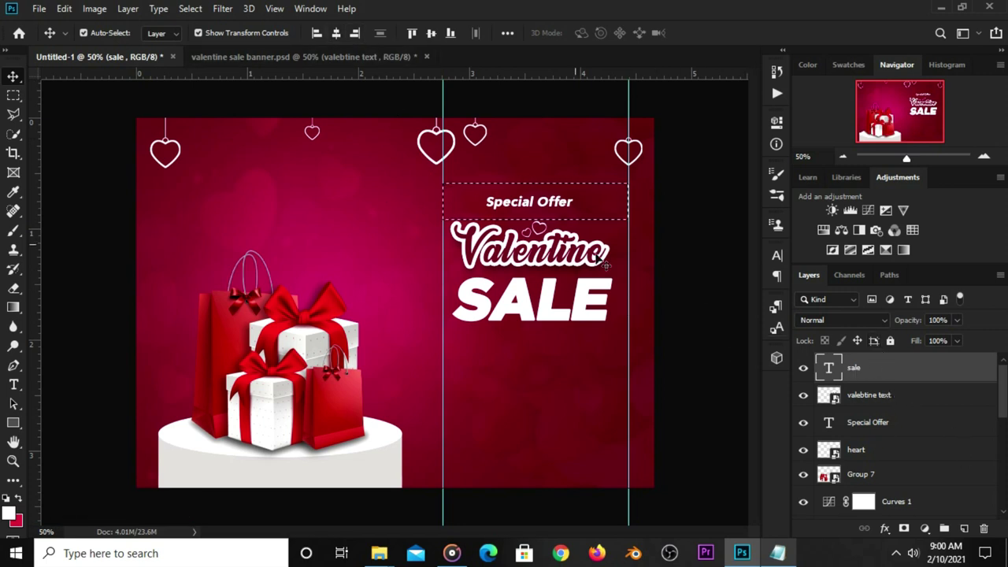
{"action": "left_click", "coordinate": [336, 33]}
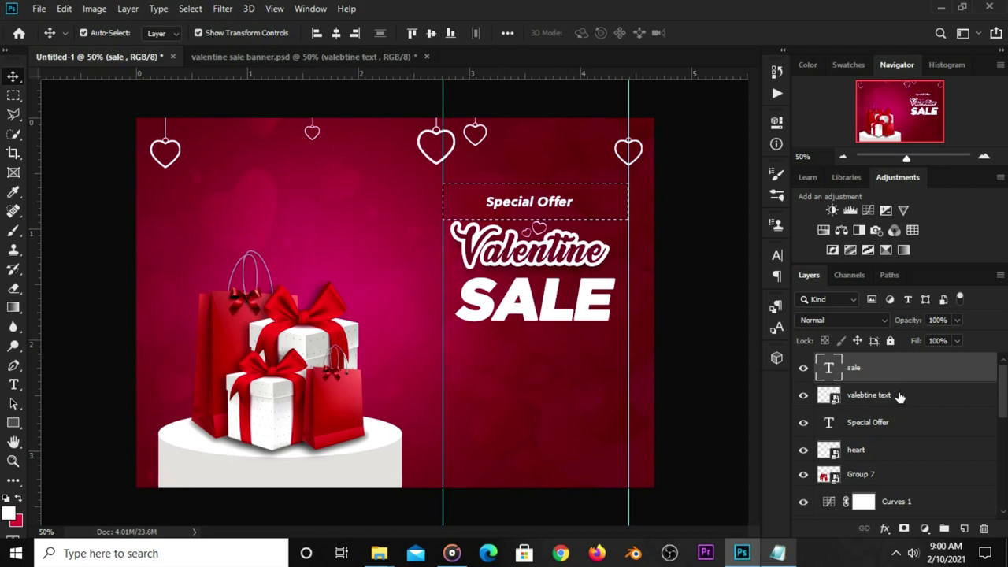
{"action": "left_click", "coordinate": [900, 397]}
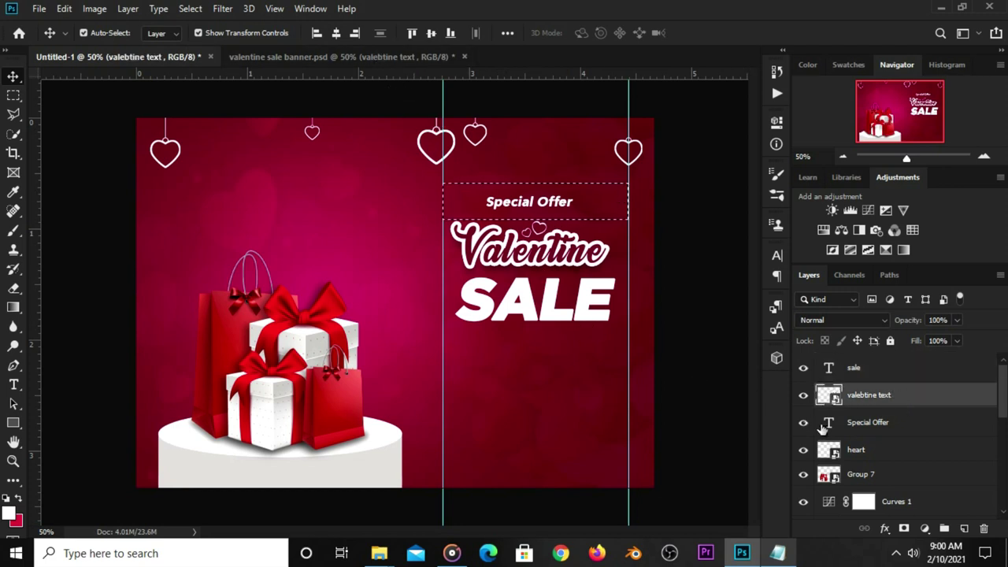
{"action": "left_click", "coordinate": [335, 33]}
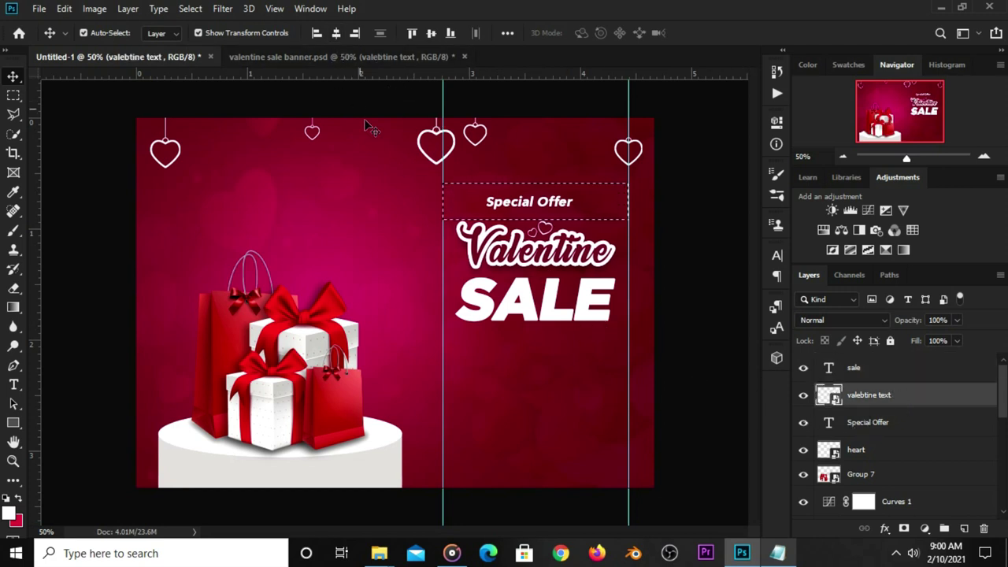
Deselect, nudge Special Offer up one step, and load the SALE letter outline selection.
{"action": "left_click", "coordinate": [816, 422]}
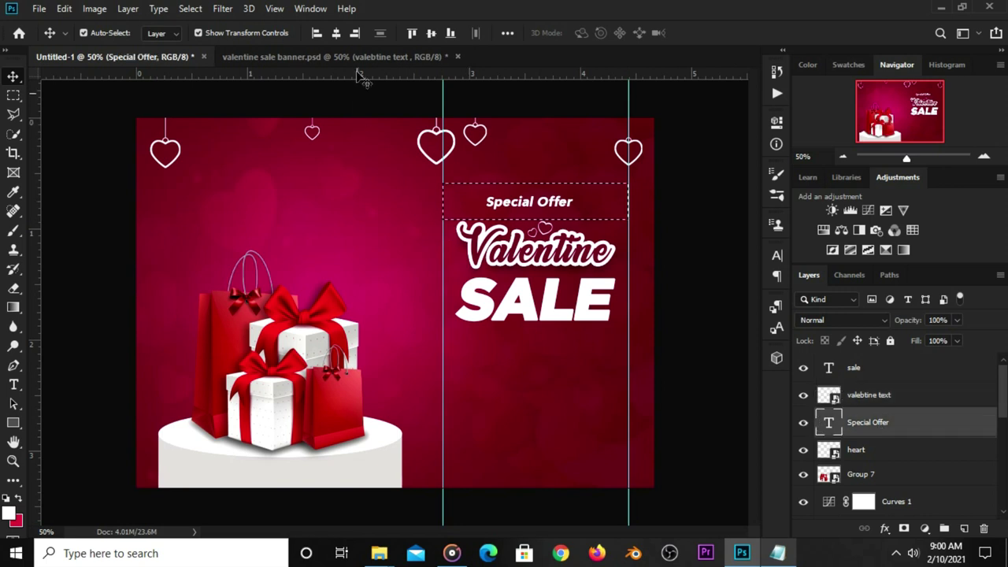
{"action": "key", "text": "ctrl"}
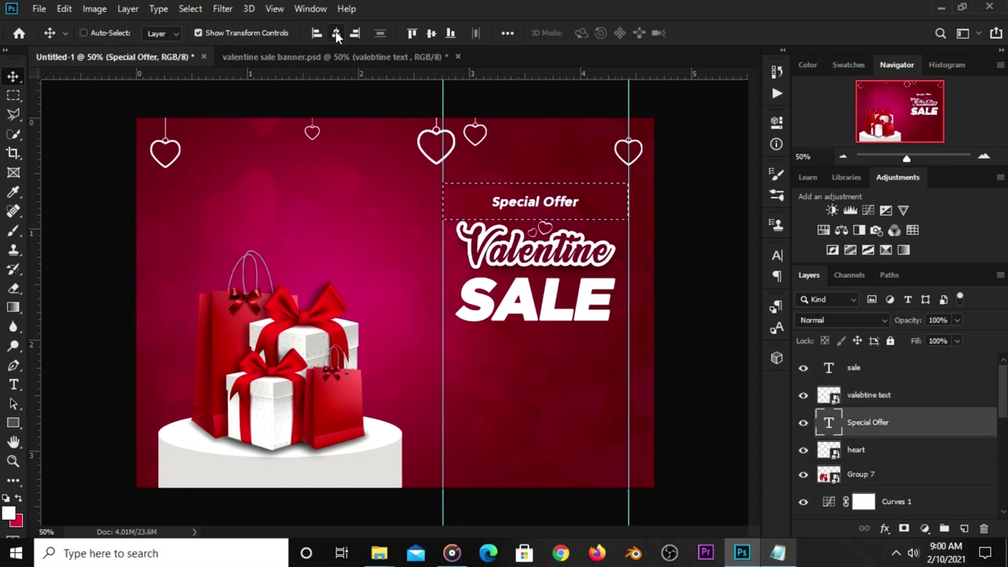
{"action": "key", "text": "ctrl+d"}
{"action": "key", "text": "Up"}
{"action": "key", "text": "Up"}
{"action": "key", "text": "Up"}
{"action": "key", "text": "Up"}
{"action": "key", "text": "Up"}
{"action": "key", "text": "Up"}
{"action": "key", "text": "Up"}
{"action": "key", "text": "Up"}
{"action": "key", "text": "Up"}
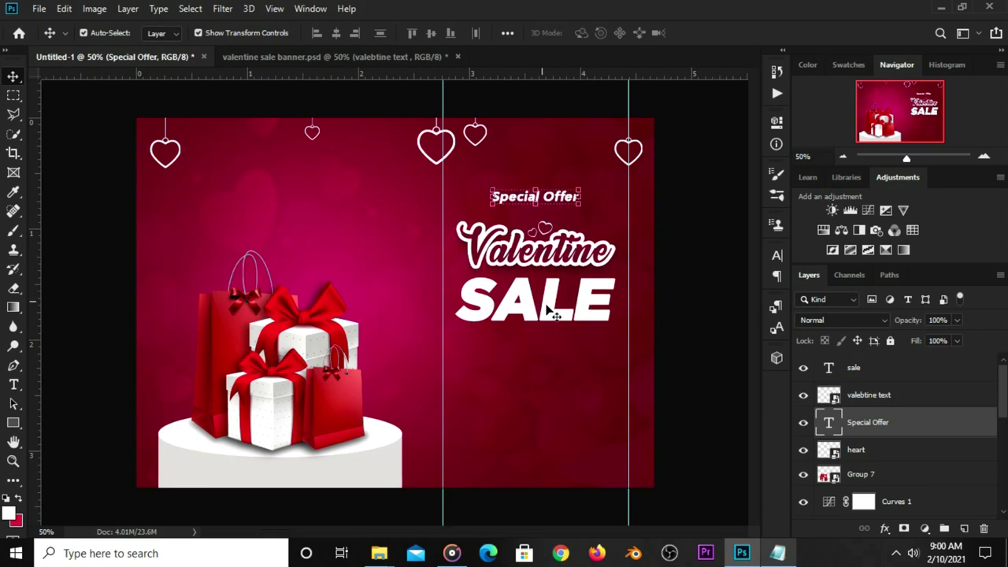
{"action": "left_click", "coordinate": [551, 311]}
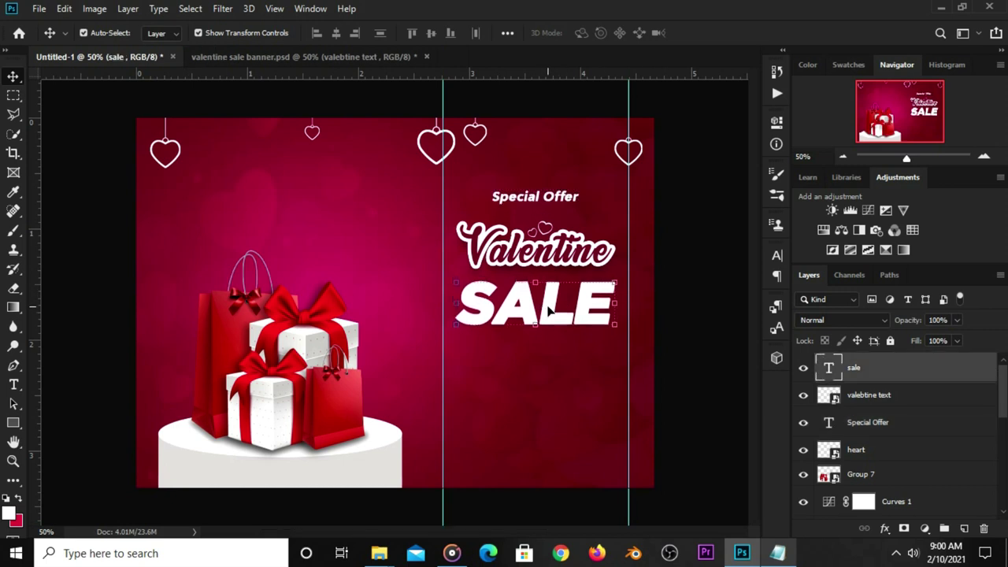
{"action": "left_click", "coordinate": [695, 340]}
{"action": "left_click", "coordinate": [831, 372], "text": "ctrl"}
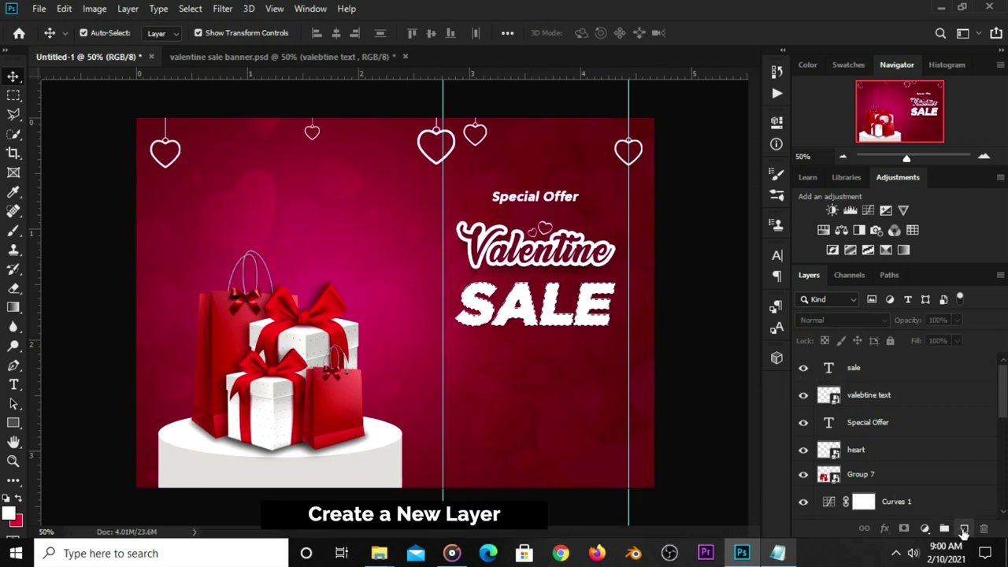
Create a new layer and start a stroke on the SALE letter selection.
{"action": "left_click", "coordinate": [964, 528]}
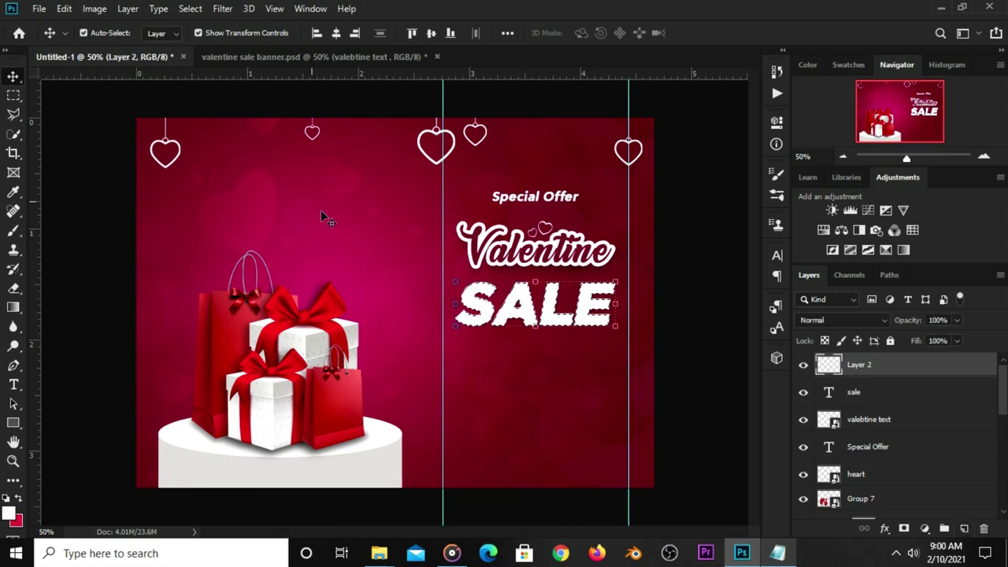
{"action": "left_click", "coordinate": [13, 95]}
{"action": "left_click", "coordinate": [33, 97]}
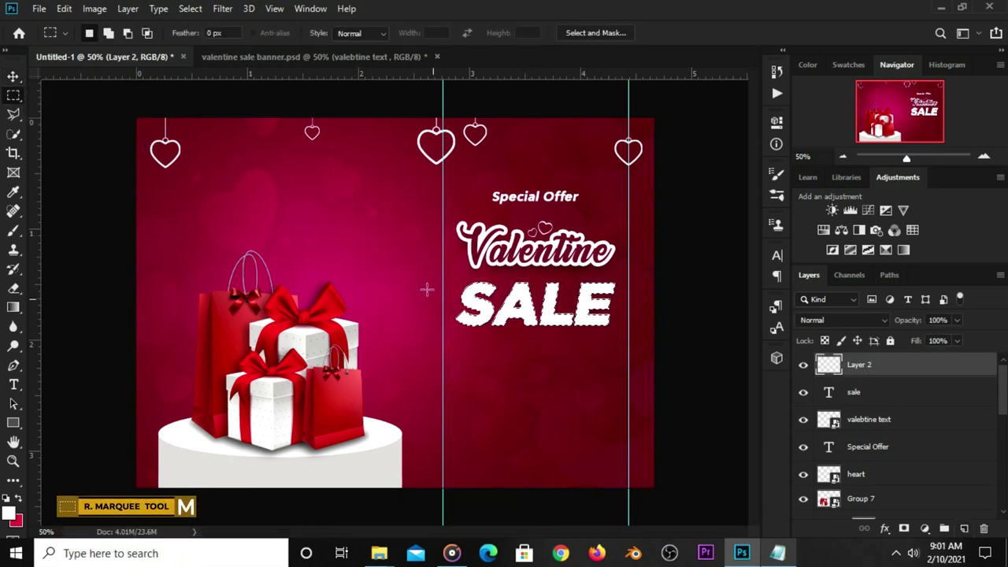
{"action": "right_click", "coordinate": [478, 308]}
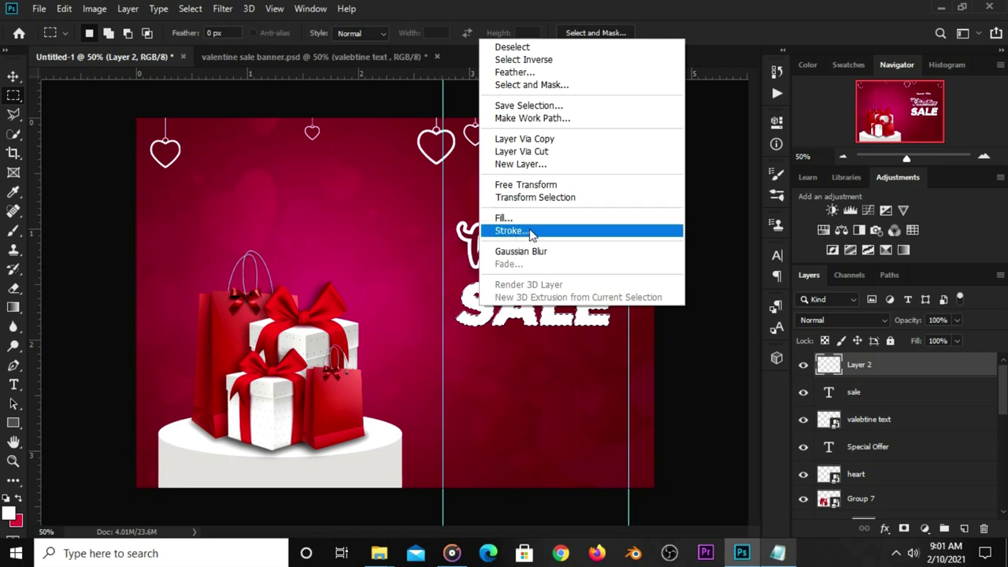
{"action": "left_click", "coordinate": [532, 232]}
{"action": "left_click", "coordinate": [451, 155]}
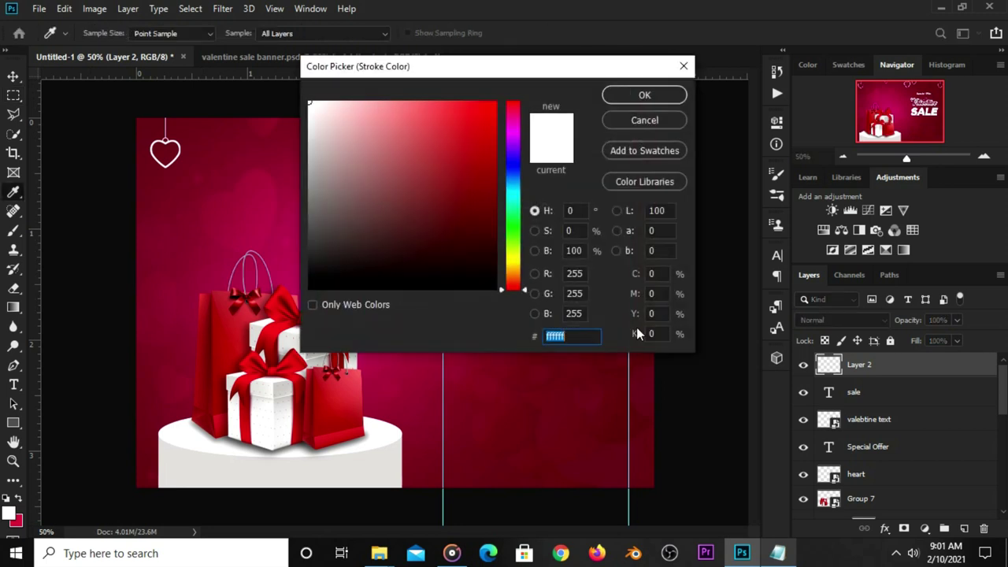
Set the stroke colour to #d10841, copied from the notes.
{"action": "key", "text": "alt+Tab"}
{"action": "left_click", "coordinate": [560, 248]}
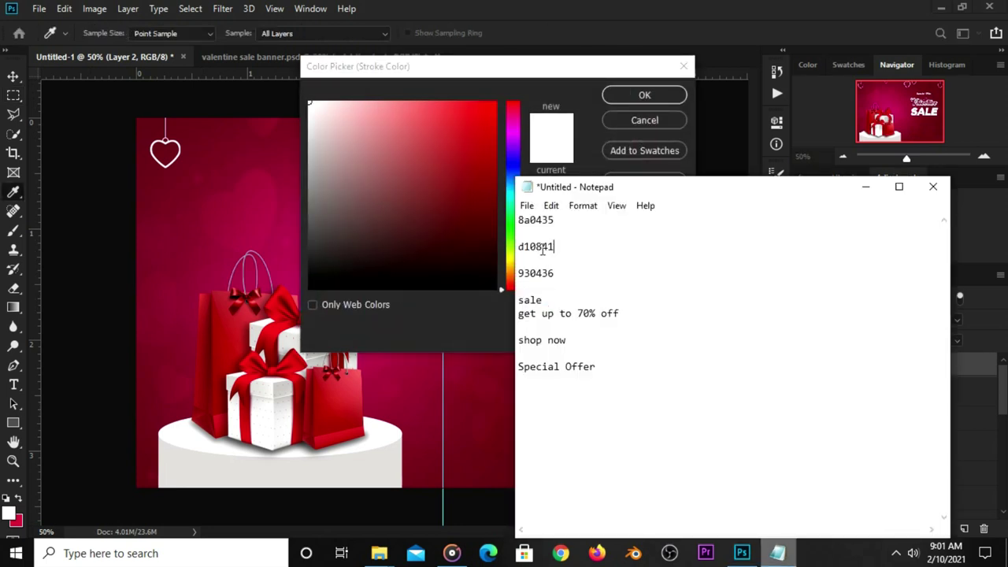
{"action": "double_click", "coordinate": [556, 247]}
{"action": "right_click", "coordinate": [555, 246]}
{"action": "left_click", "coordinate": [584, 293]}
{"action": "left_click", "coordinate": [493, 323]}
{"action": "left_click", "coordinate": [552, 336]}
{"action": "right_click", "coordinate": [550, 335]}
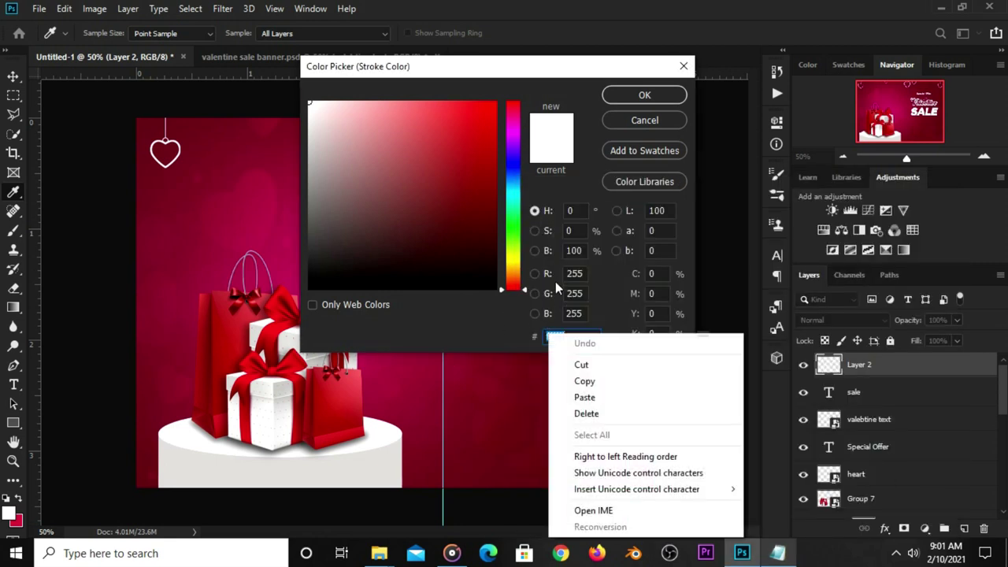
{"action": "left_click", "coordinate": [583, 398]}
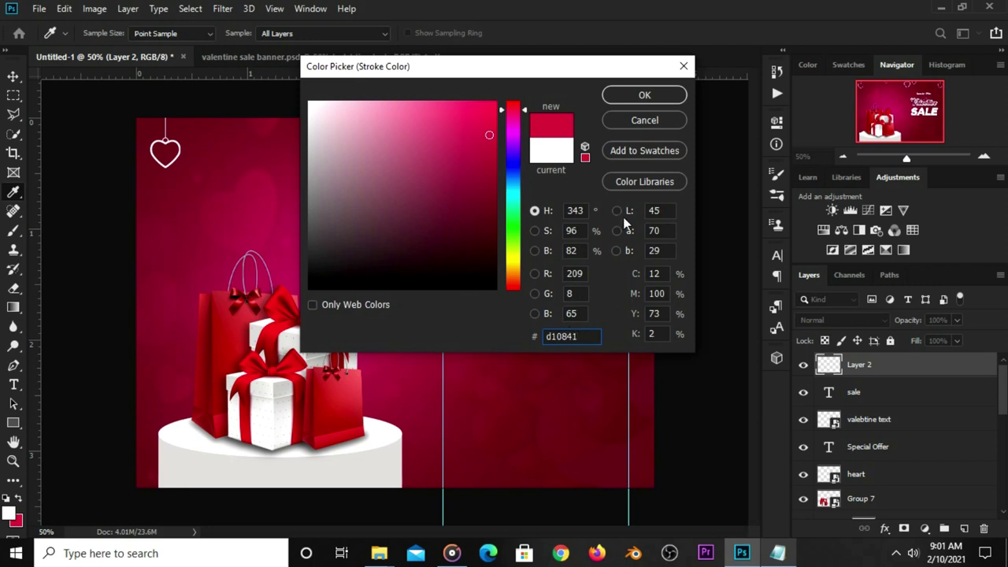
{"action": "left_click", "coordinate": [620, 95]}
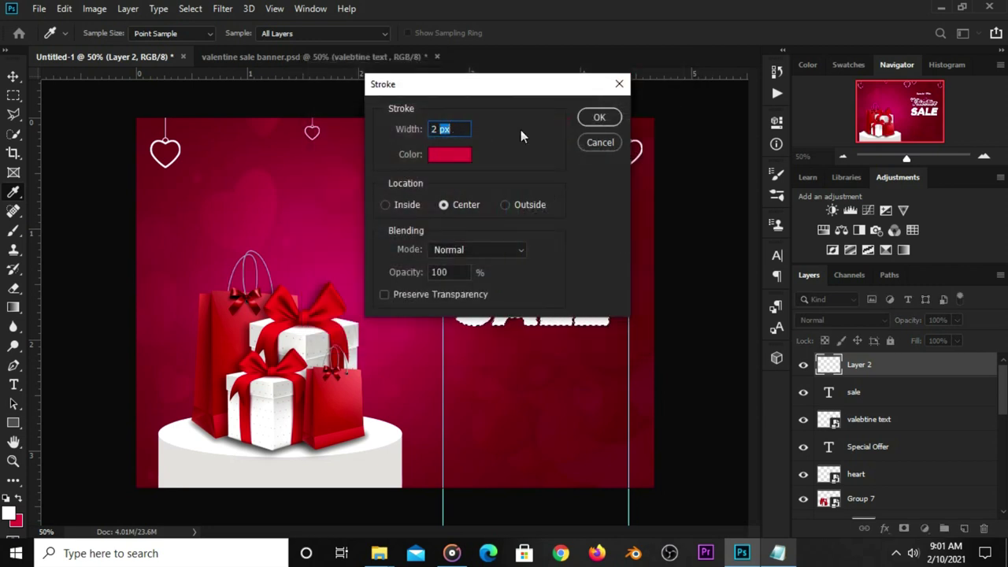
Apply the 2 px centre stroke, deselect, and toggle Layer 2 to compare.
{"action": "key", "text": "ctrl+a"}
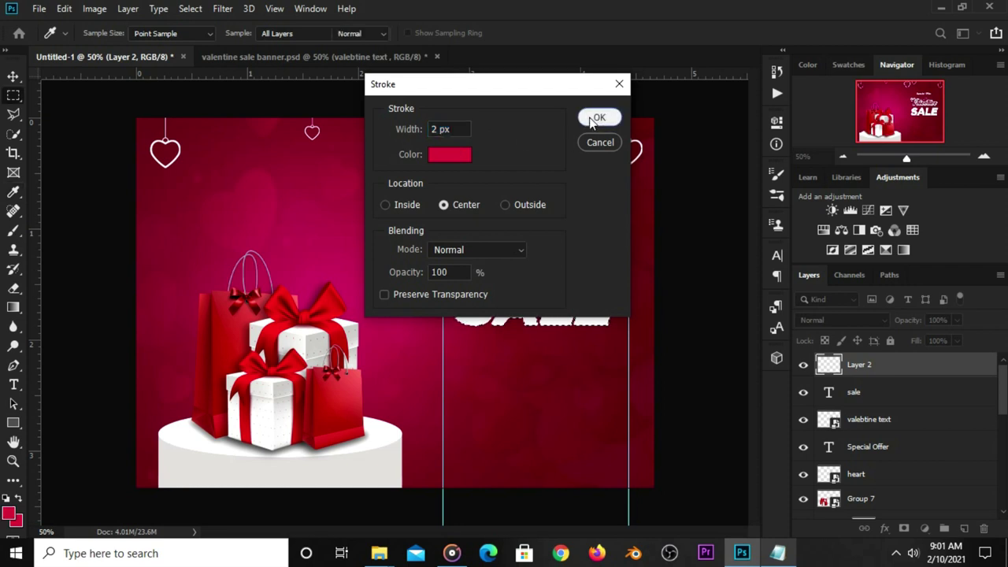
{"action": "left_click", "coordinate": [600, 117]}
{"action": "key", "text": "m"}
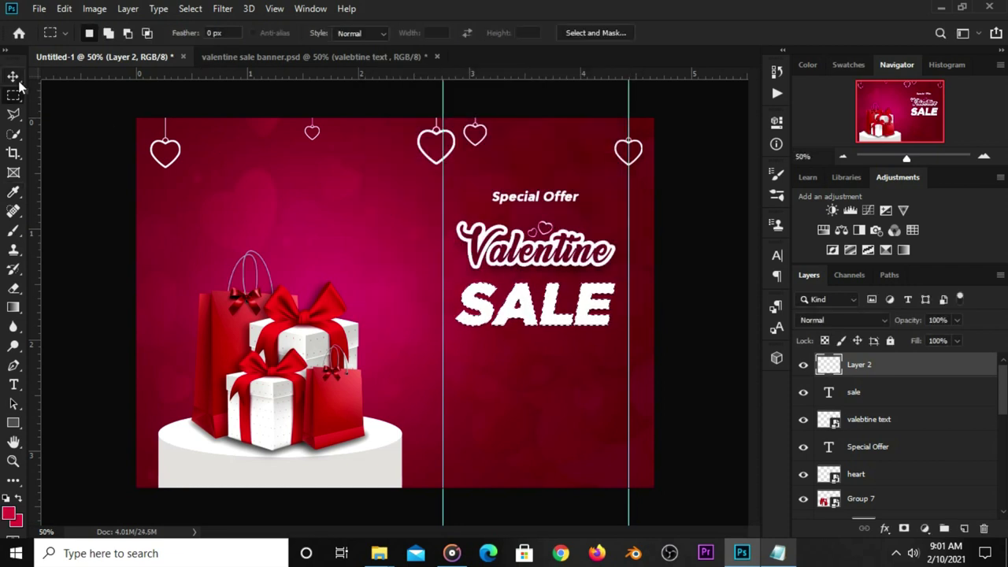
{"action": "key", "text": "v"}
{"action": "key", "text": "ctrl+d"}
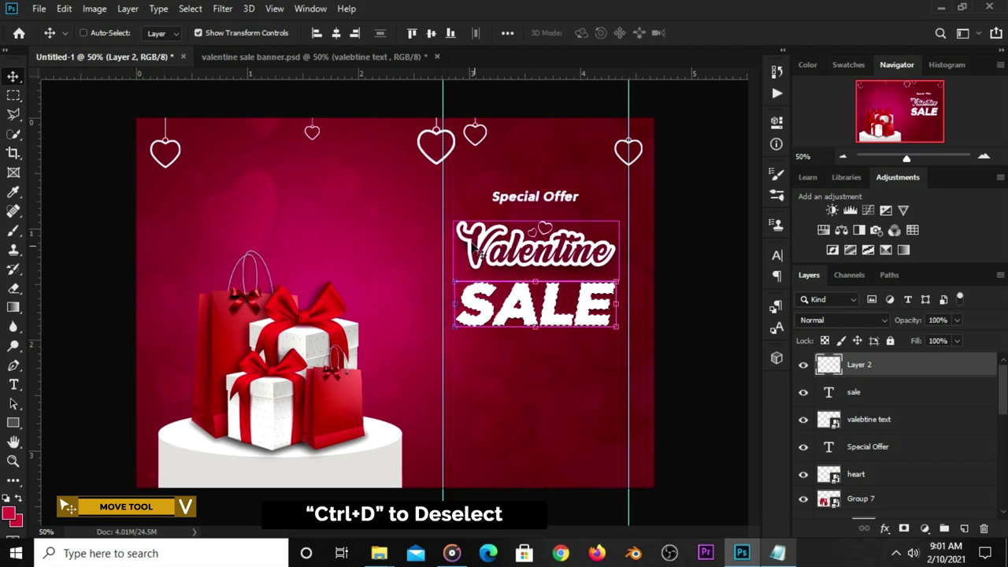
{"action": "left_click", "coordinate": [803, 366]}
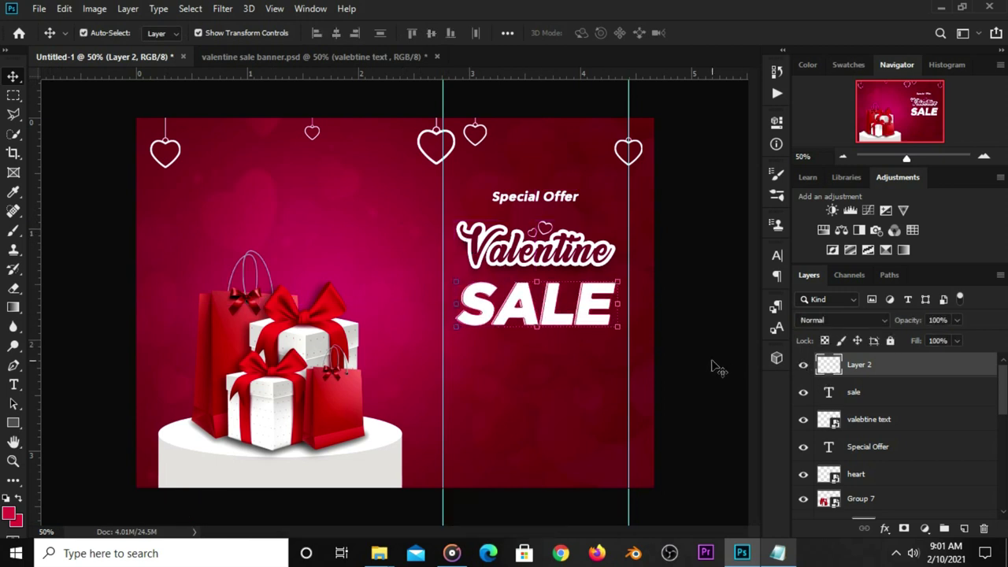
Give Layer 2 a drop shadow: 65% opacity, 90°, 7 px distance, 8 px size.
{"action": "left_click", "coordinate": [804, 366]}
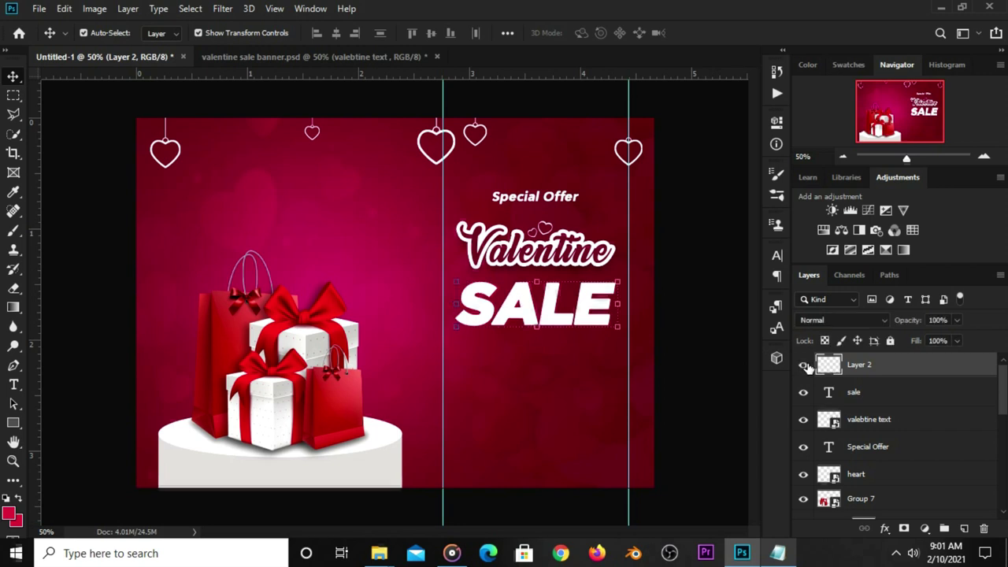
{"action": "left_click", "coordinate": [882, 529]}
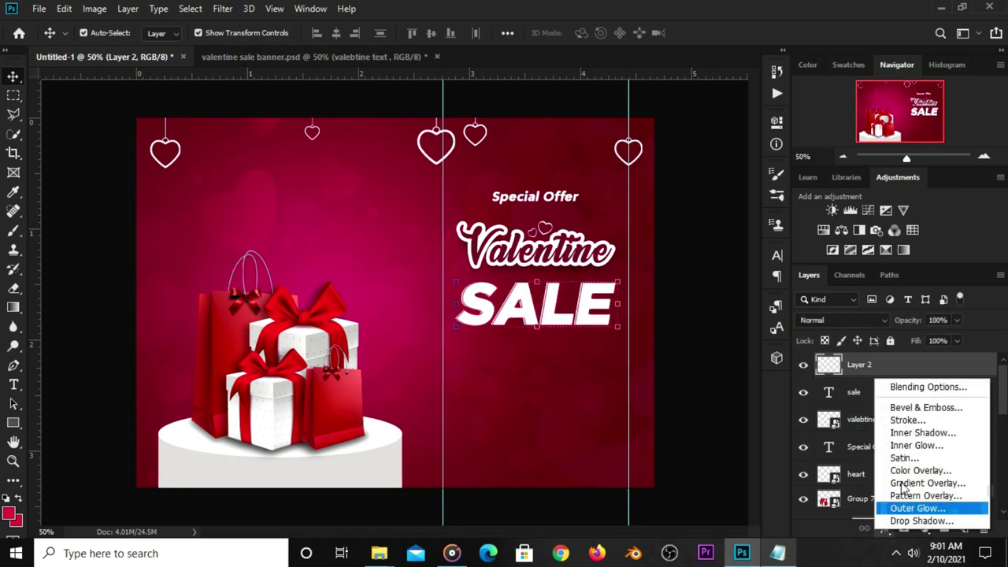
{"action": "left_click", "coordinate": [909, 393]}
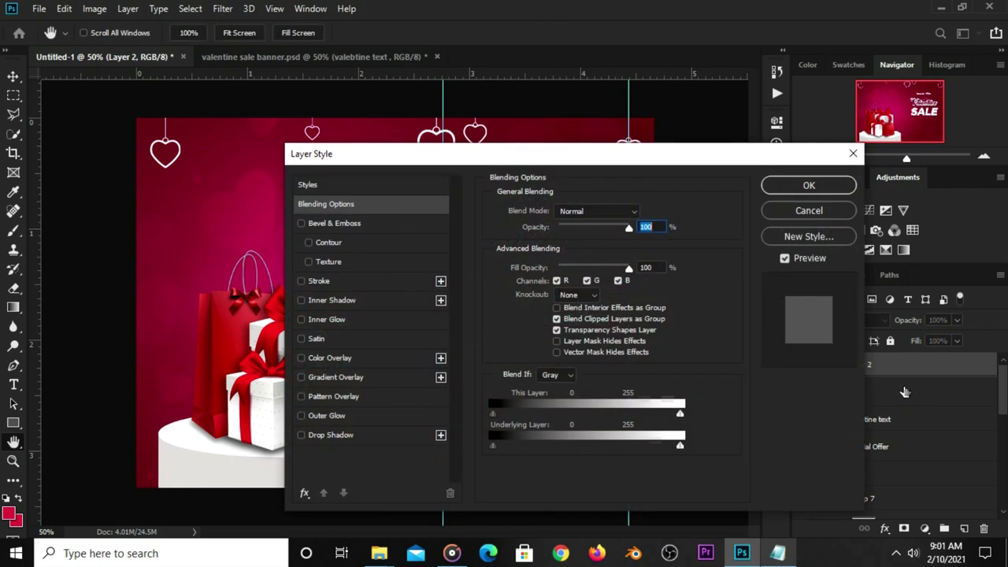
{"action": "left_click", "coordinate": [344, 436]}
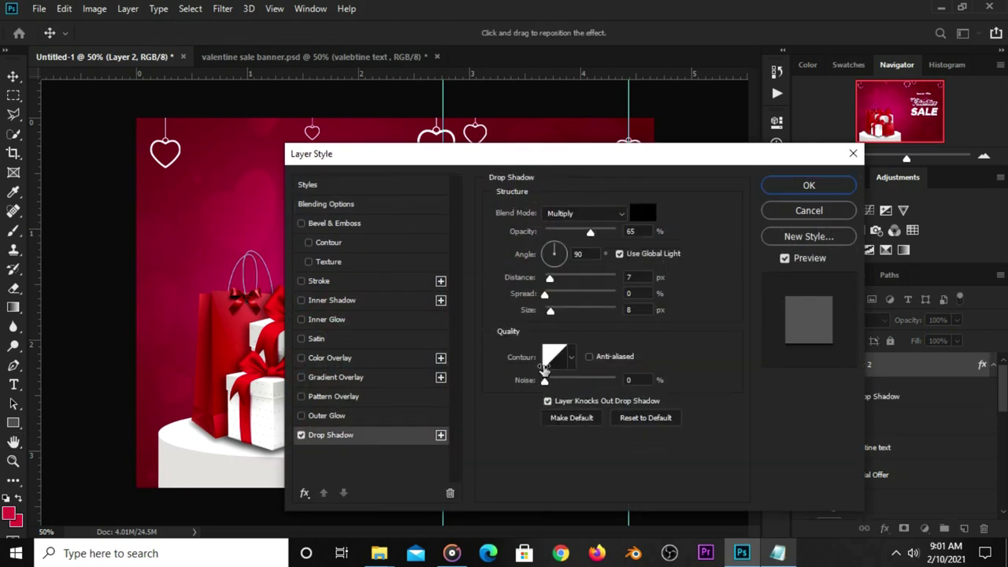
{"action": "left_click", "coordinate": [642, 231]}
{"action": "key", "text": "Tab"}
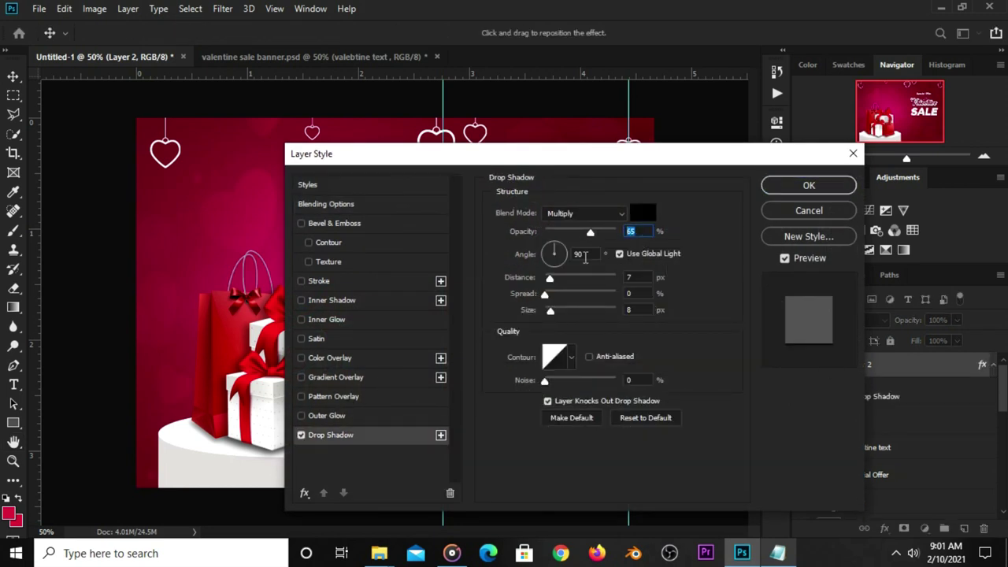
{"action": "key", "text": "Tab"}
{"action": "key", "text": "Tab"}
{"action": "key", "text": "Tab"}
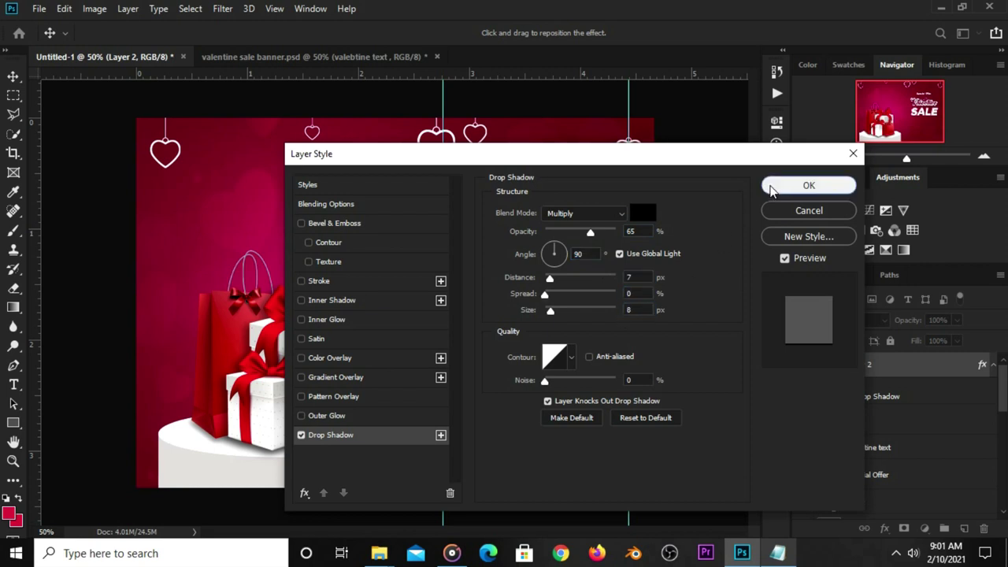
{"action": "left_click", "coordinate": [776, 189]}
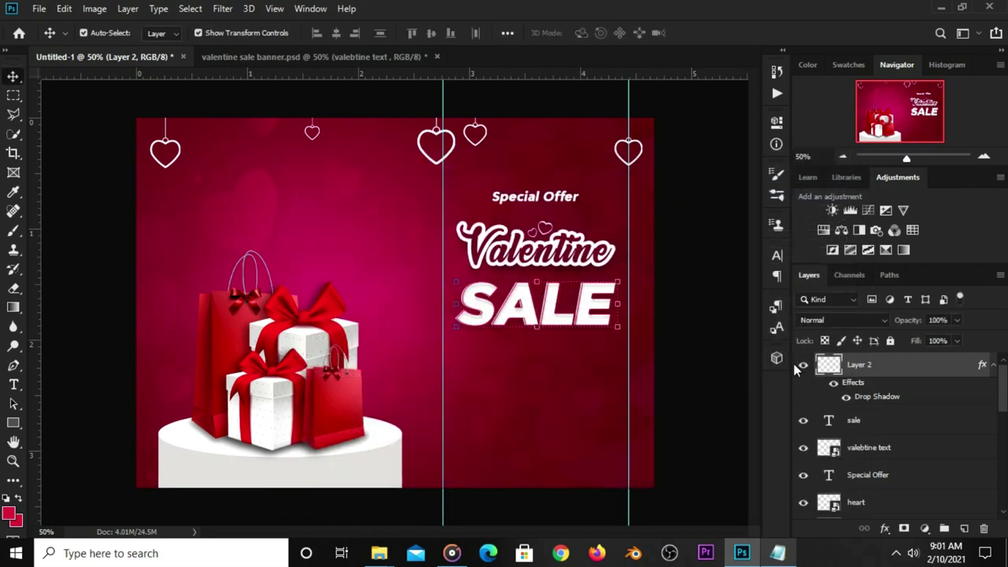
{"action": "left_click", "coordinate": [708, 342]}
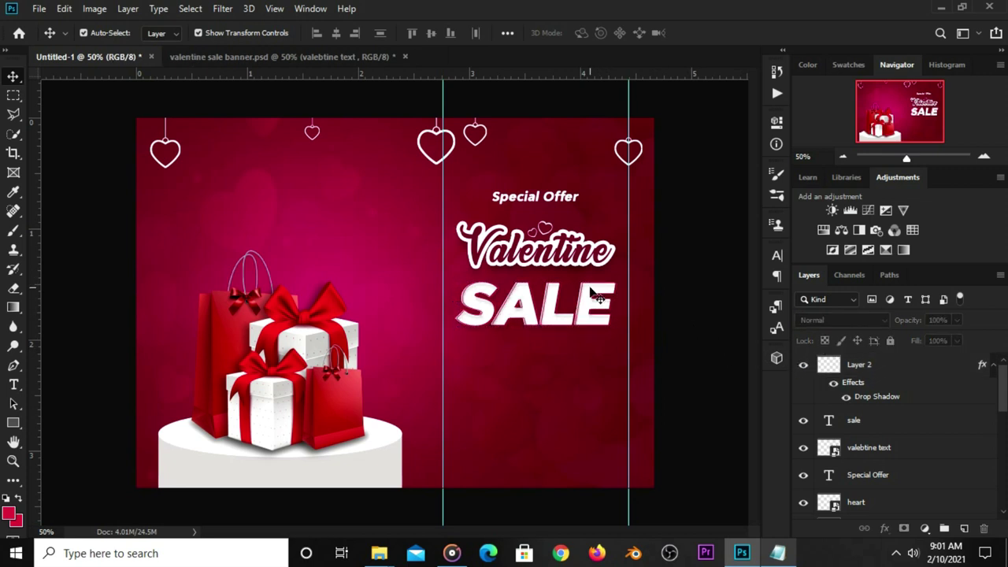
Copy 'GET UP TO 70% OFF' from the notes and paste it as a new text layer below SALE.
{"action": "left_click", "coordinate": [777, 553]}
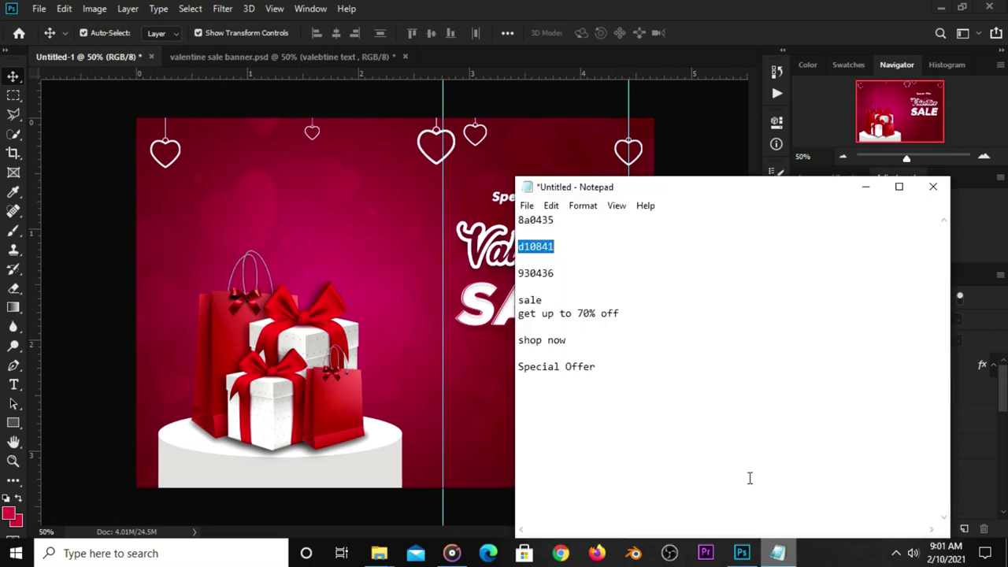
{"action": "left_click_drag", "start_coordinate": [630, 313], "coordinate": [490, 313]}
{"action": "right_click", "coordinate": [542, 321]}
{"action": "left_click", "coordinate": [634, 139]}
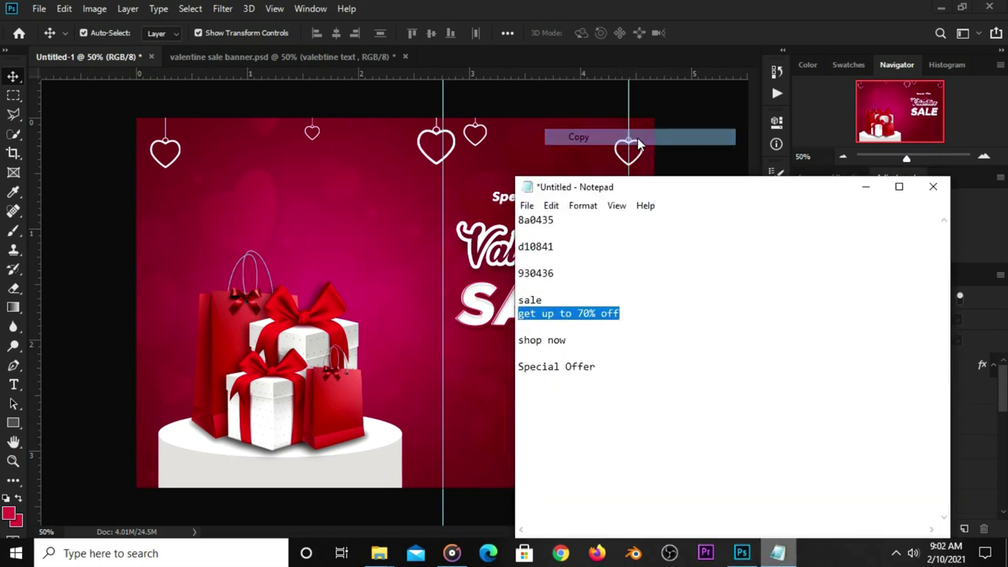
{"action": "left_click", "coordinate": [671, 134]}
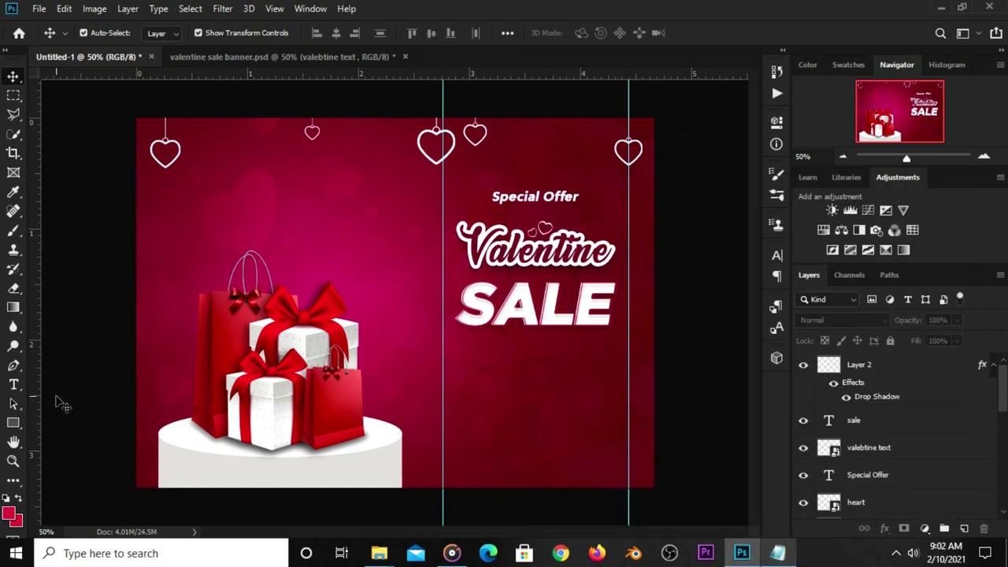
{"action": "left_click", "coordinate": [13, 385]}
{"action": "left_click", "coordinate": [71, 385]}
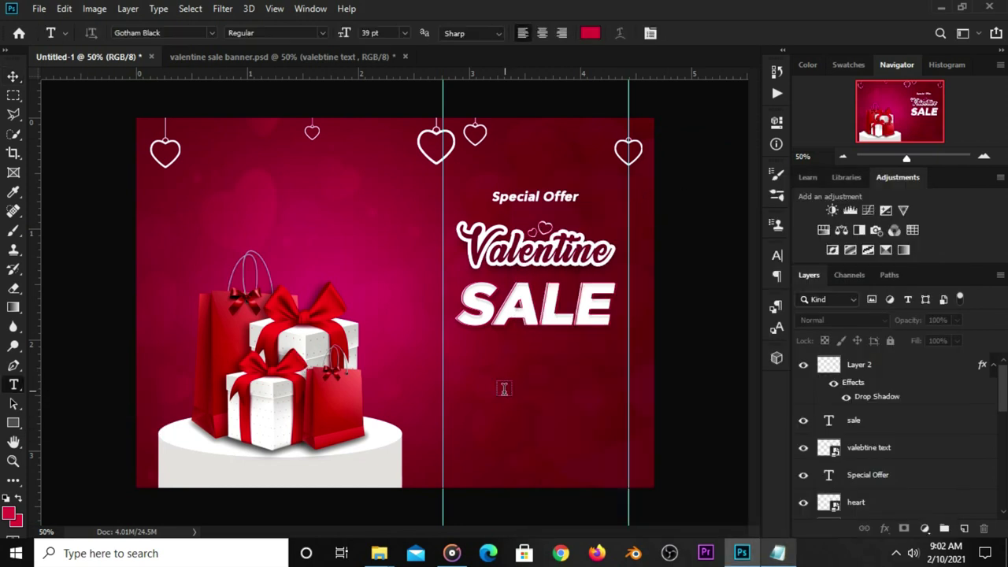
{"action": "left_click", "coordinate": [498, 360]}
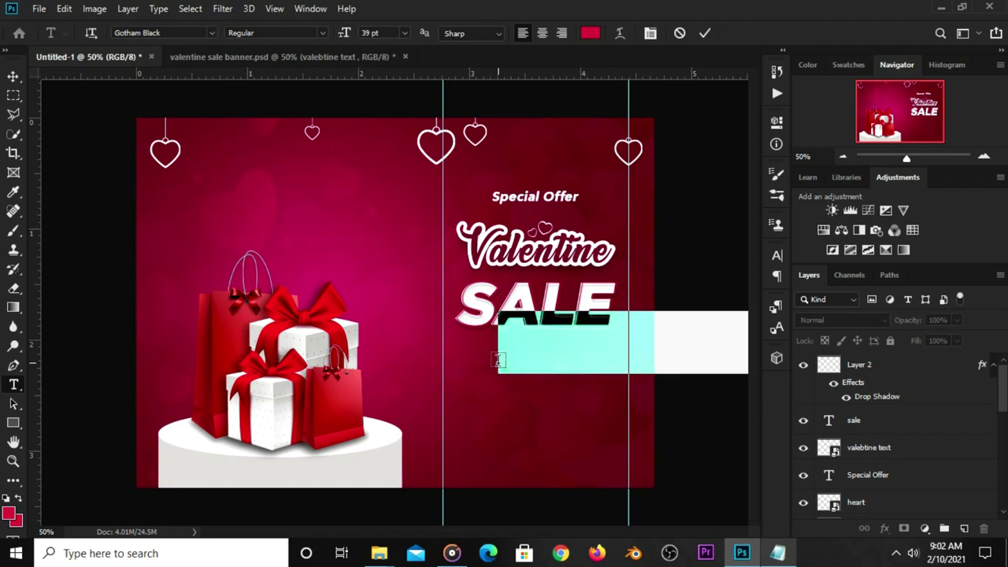
{"action": "key", "text": "ctrl+v"}
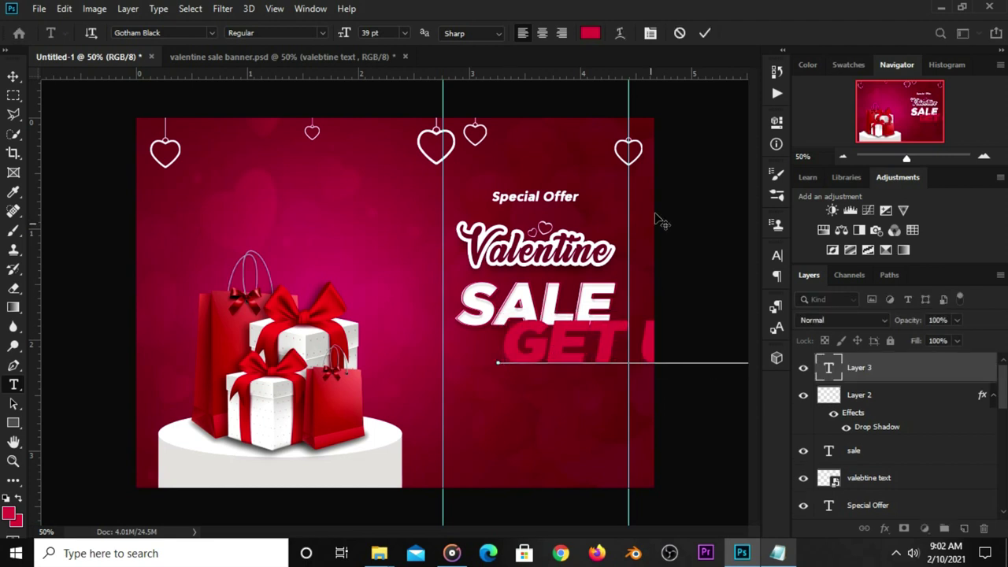
{"action": "left_click", "coordinate": [704, 38]}
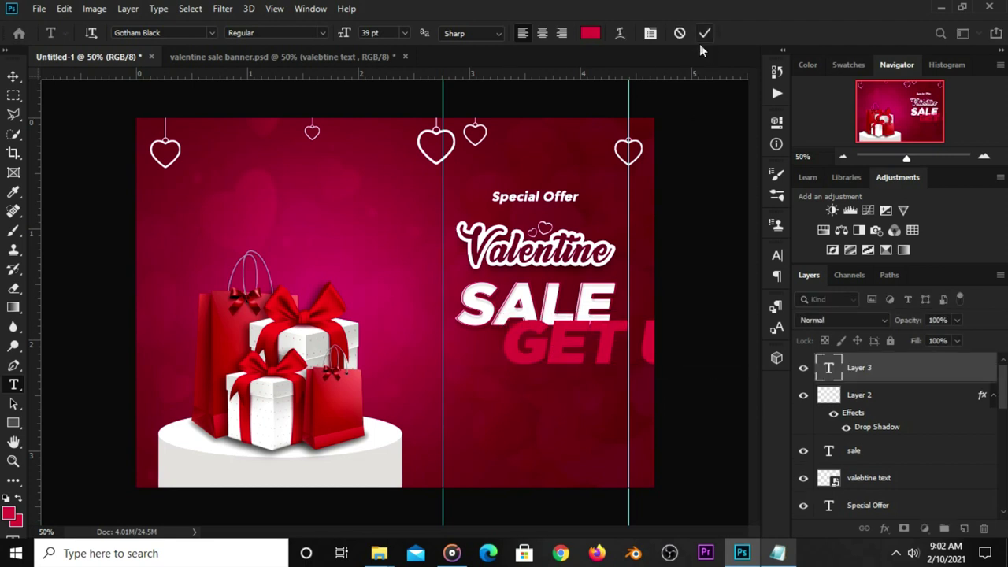
Set the offer text to 9 pt and colour #ffffff.
{"action": "left_click", "coordinate": [405, 33]}
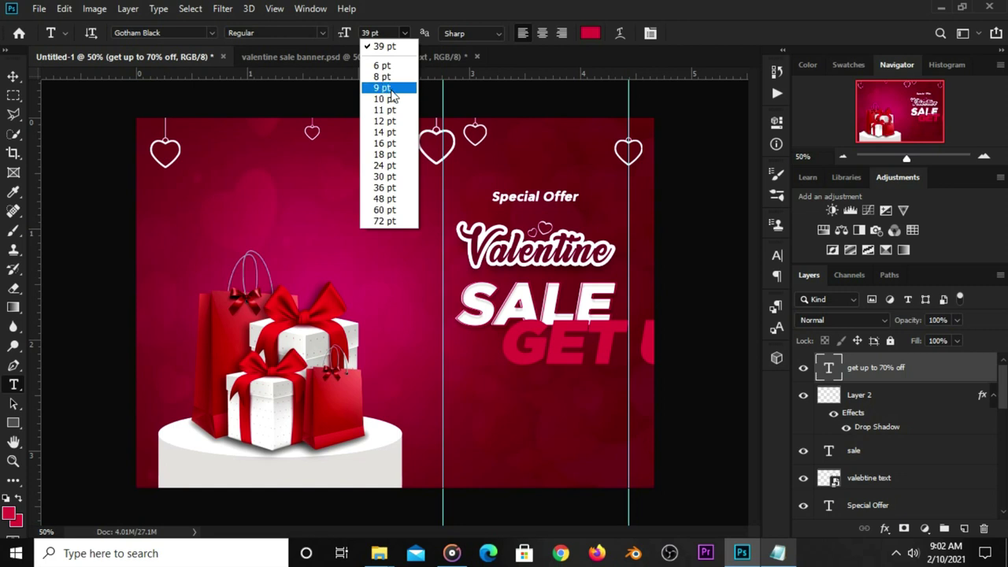
{"action": "left_click", "coordinate": [383, 87]}
{"action": "left_click", "coordinate": [590, 35]}
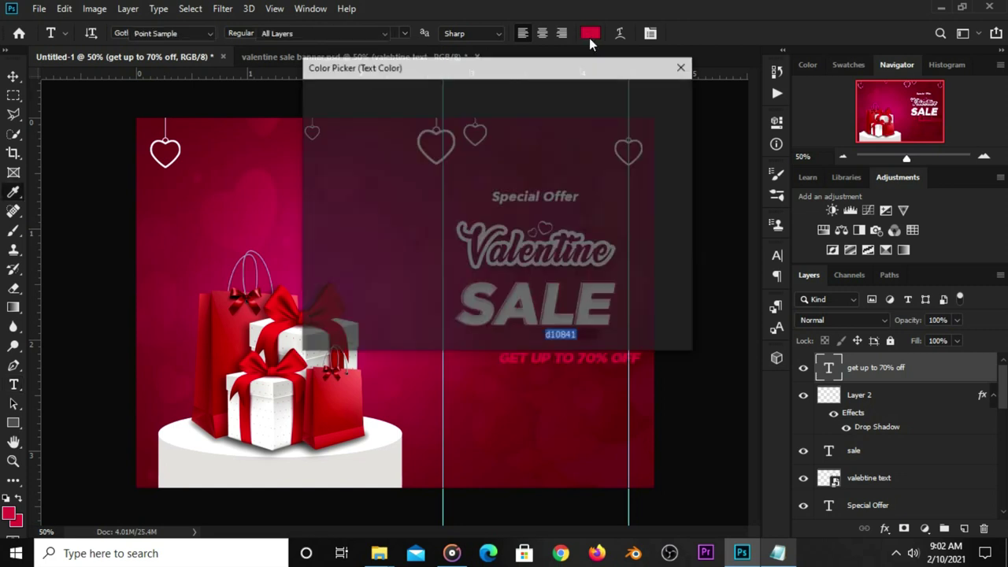
{"action": "type", "text": "ffffff"}
{"action": "left_click", "coordinate": [622, 98]}
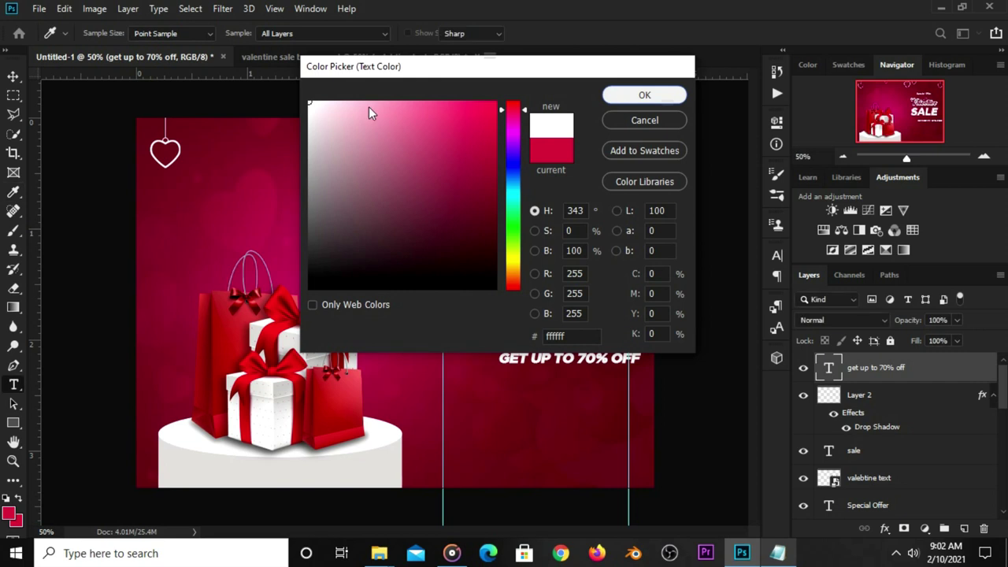
Move the offer line up so it sits centred just beneath SALE.
{"action": "left_click", "coordinate": [20, 80]}
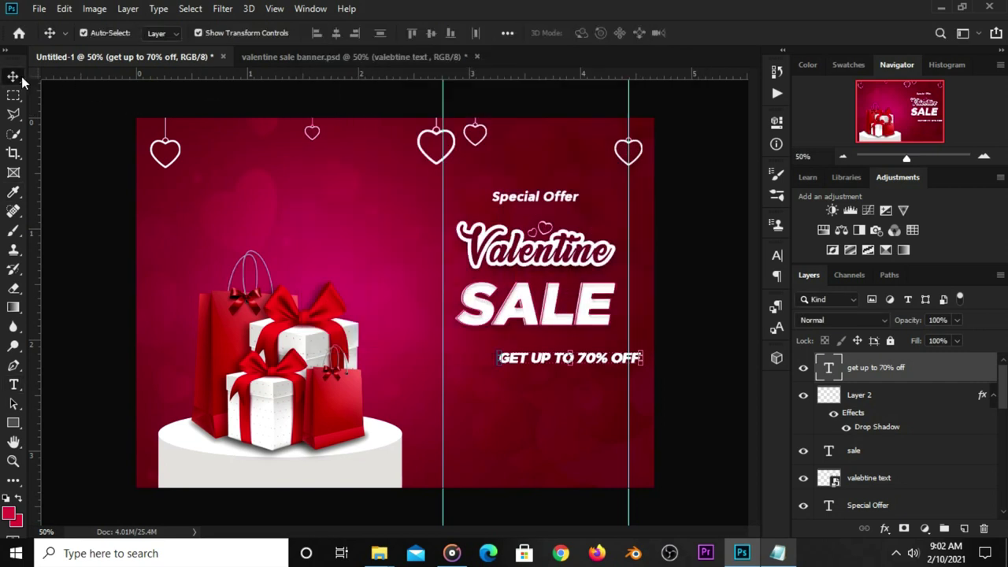
{"action": "left_click_drag", "start_coordinate": [592, 359], "coordinate": [556, 341]}
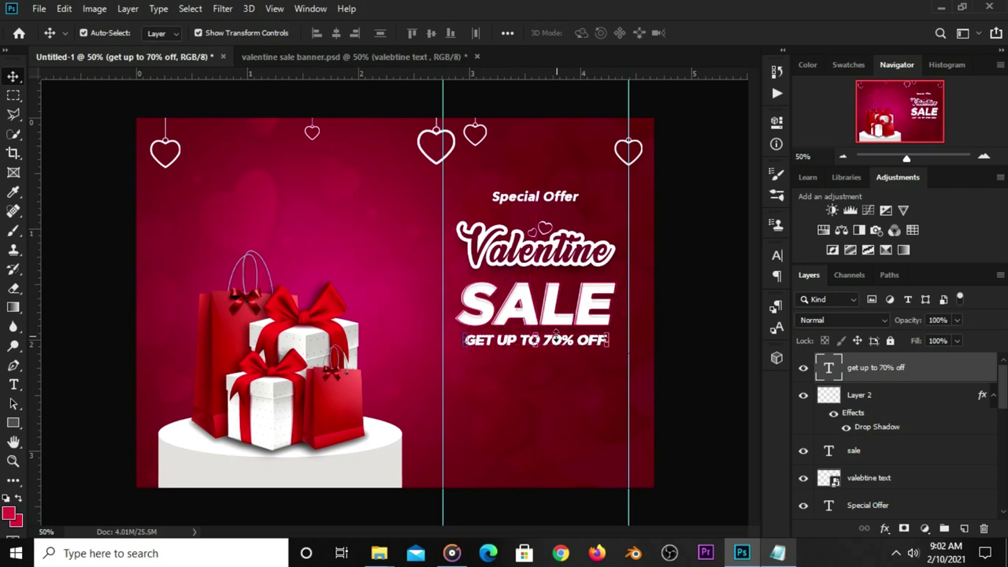
{"action": "left_click", "coordinate": [681, 361]}
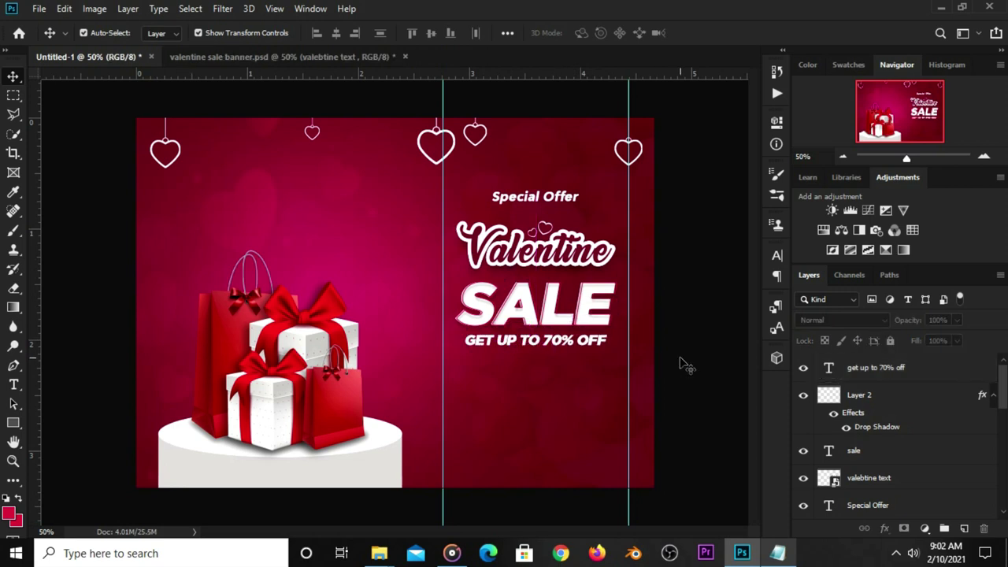
{"action": "left_click", "coordinate": [584, 345]}
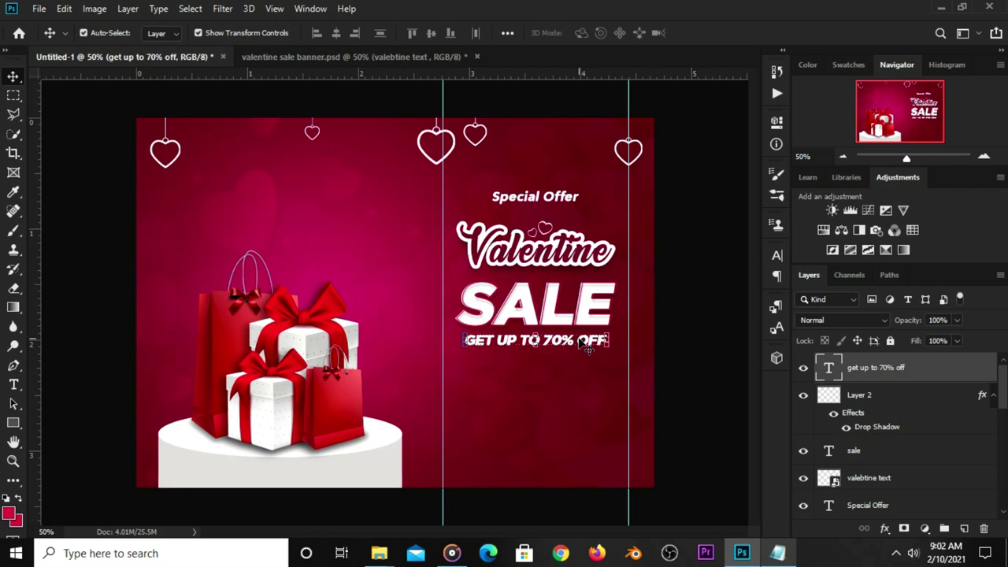
{"action": "left_click", "coordinate": [189, 9]}
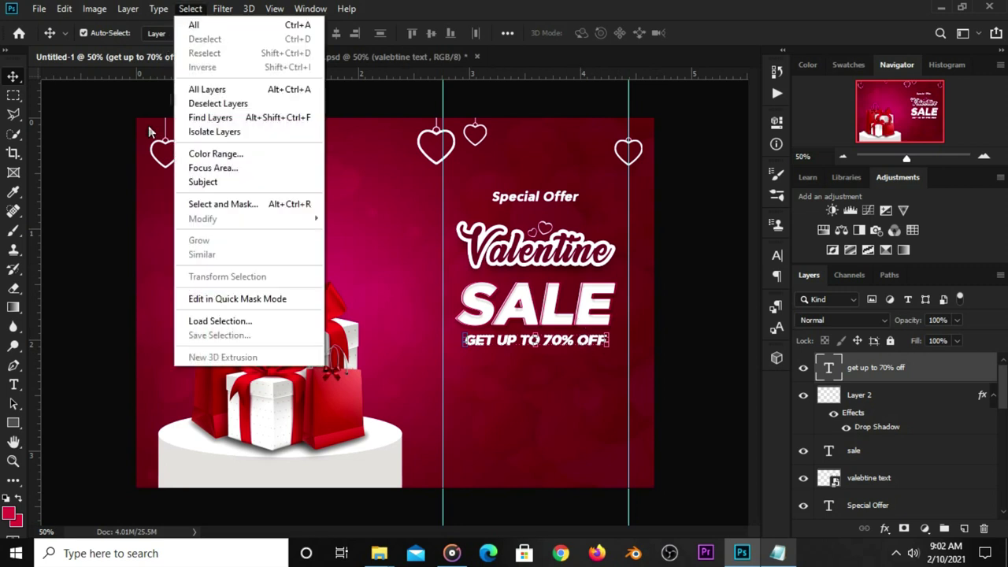
{"action": "left_click", "coordinate": [148, 132]}
{"action": "left_click", "coordinate": [661, 372]}
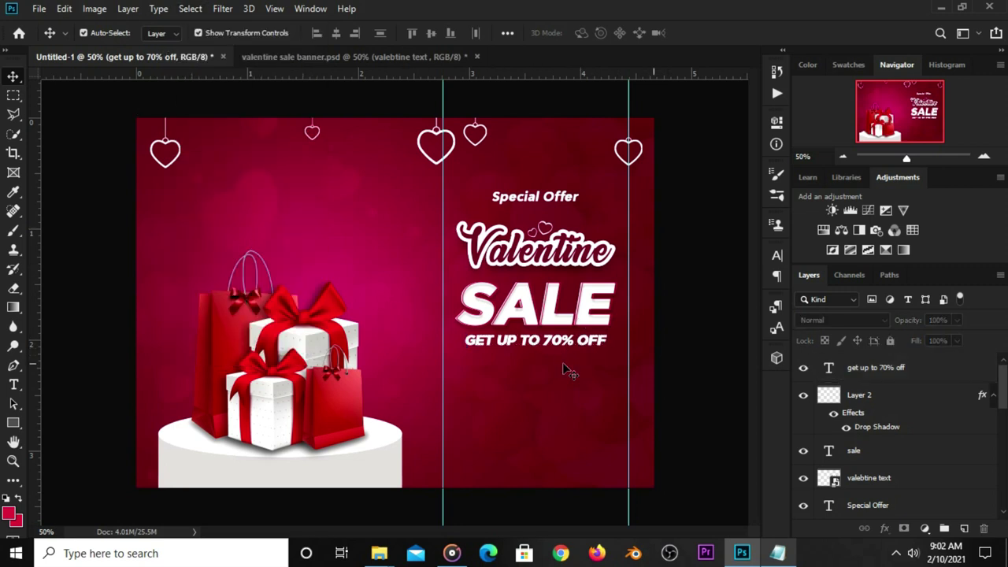
Draw a thin white rectangle under the offer text with 4 px rounded corners.
{"action": "left_click", "coordinate": [17, 420]}
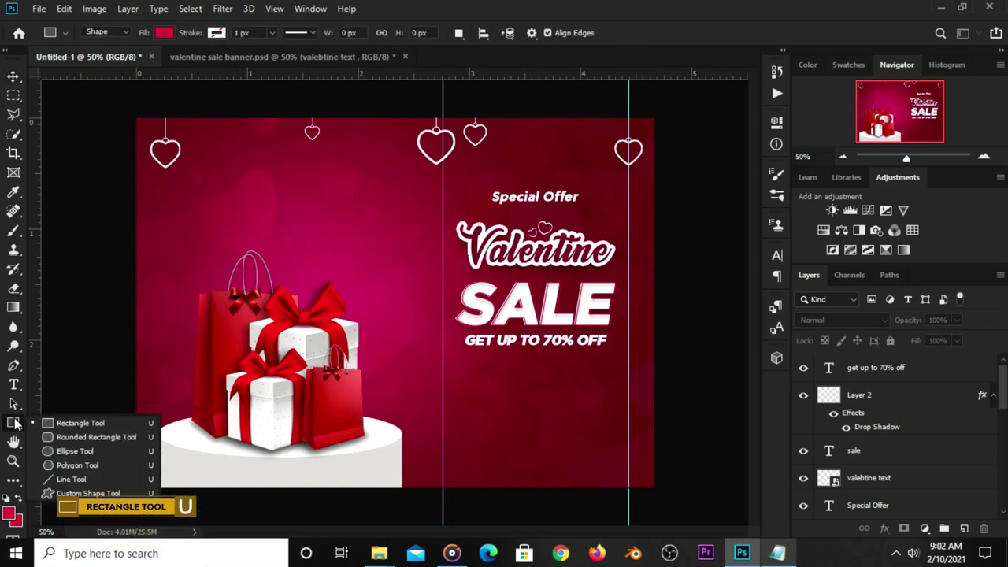
{"action": "left_click", "coordinate": [32, 419]}
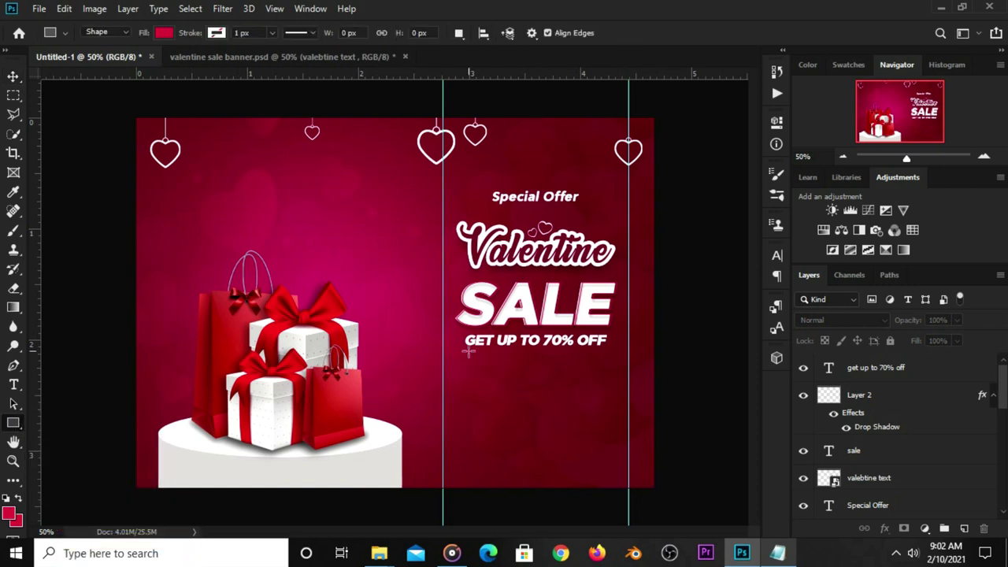
{"action": "left_click", "coordinate": [164, 33]}
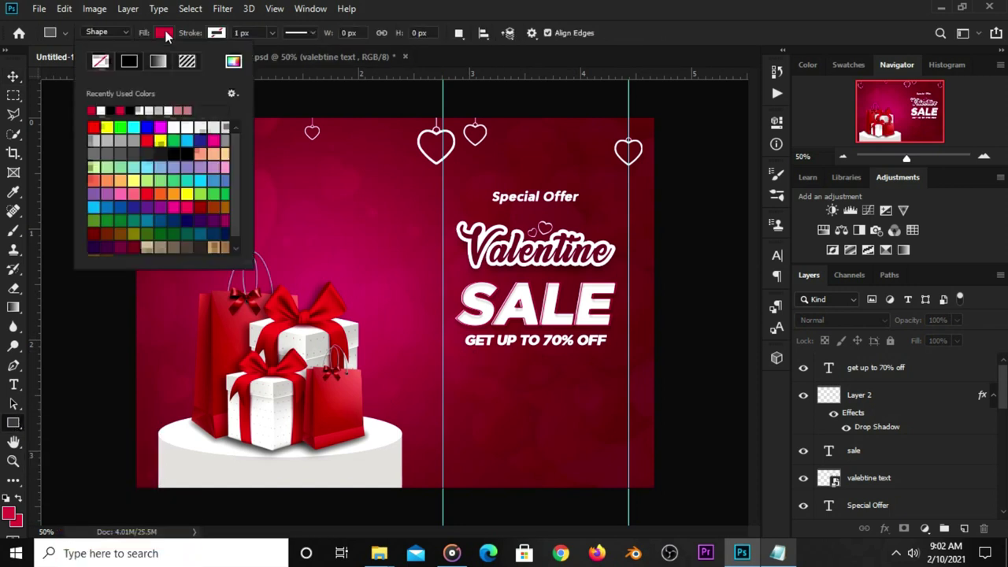
{"action": "left_click", "coordinate": [100, 110]}
{"action": "left_click", "coordinate": [584, 105]}
{"action": "left_click_drag", "start_coordinate": [469, 356], "coordinate": [605, 358]}
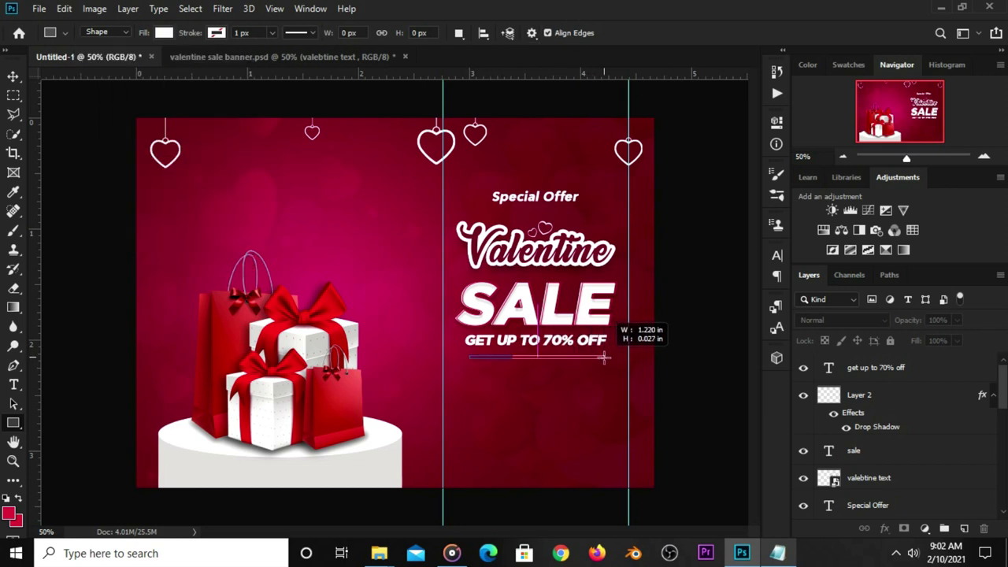
{"action": "left_click_drag", "start_coordinate": [605, 357], "coordinate": [590, 358]}
{"action": "left_click_drag", "start_coordinate": [690, 269], "coordinate": [724, 205]}
{"action": "left_click", "coordinate": [733, 118]}
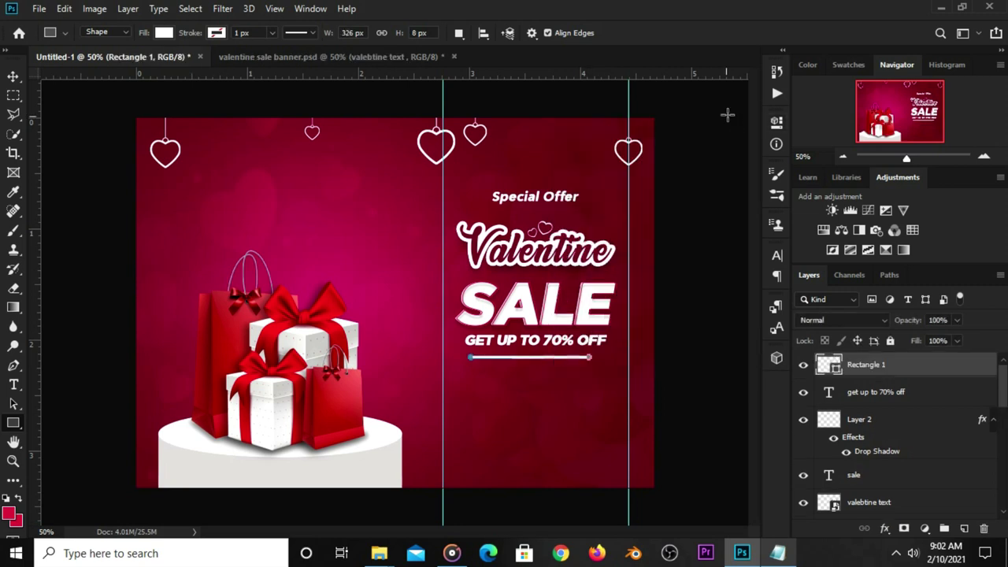
Nudge the white bar into place just beneath GET UP TO 70% OFF.
{"action": "left_click", "coordinate": [13, 77]}
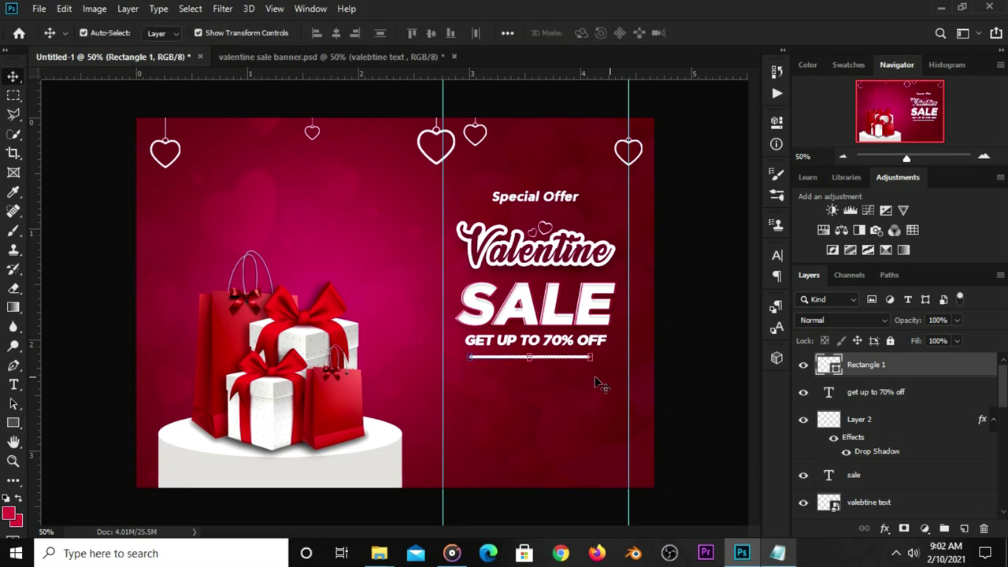
{"action": "left_click", "coordinate": [693, 365]}
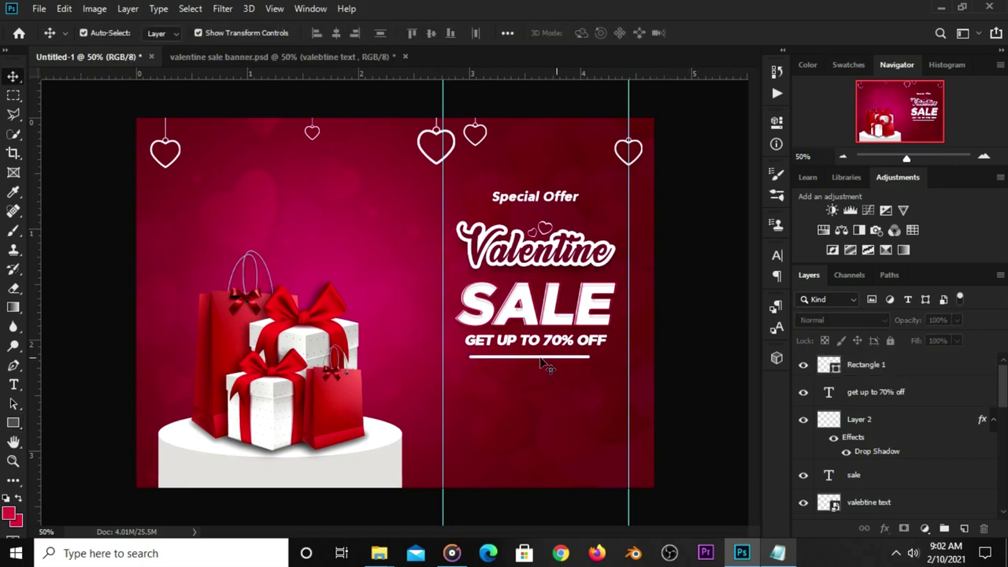
{"action": "left_click_drag", "start_coordinate": [544, 364], "coordinate": [544, 356]}
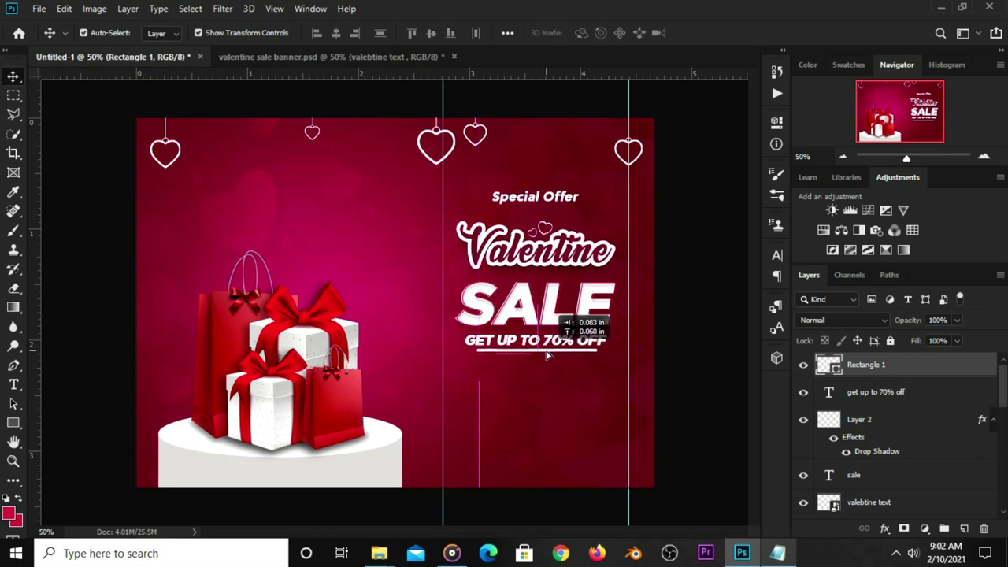
{"action": "left_click_drag", "start_coordinate": [543, 356], "coordinate": [543, 360]}
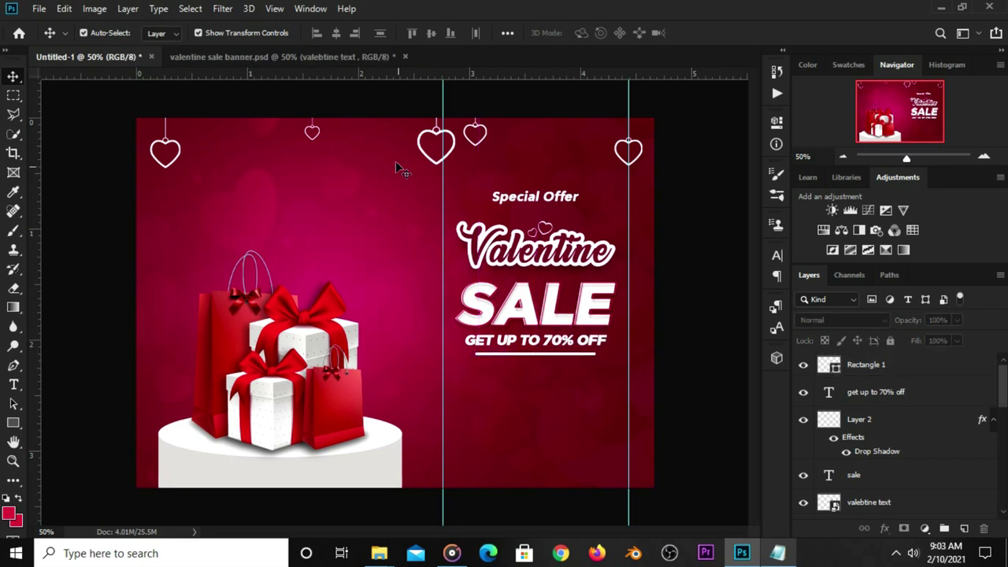
In valentine sale banner.psd, paste the body text and convert it to a smart object.
{"action": "left_click", "coordinate": [367, 57]}
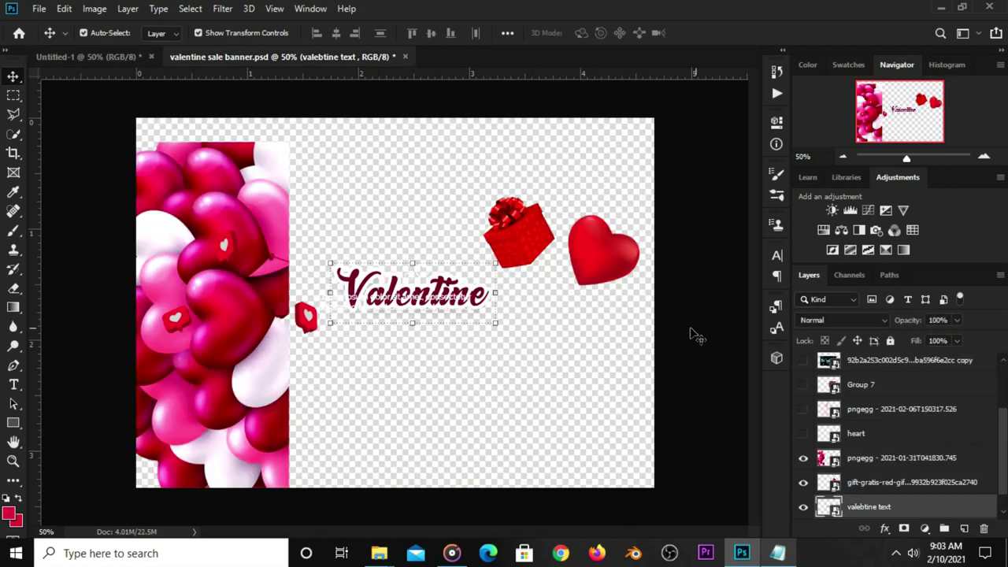
{"action": "key", "text": "ctrl+v"}
{"action": "left_click_drag", "start_coordinate": [404, 293], "coordinate": [424, 322]}
{"action": "key", "text": "Return"}
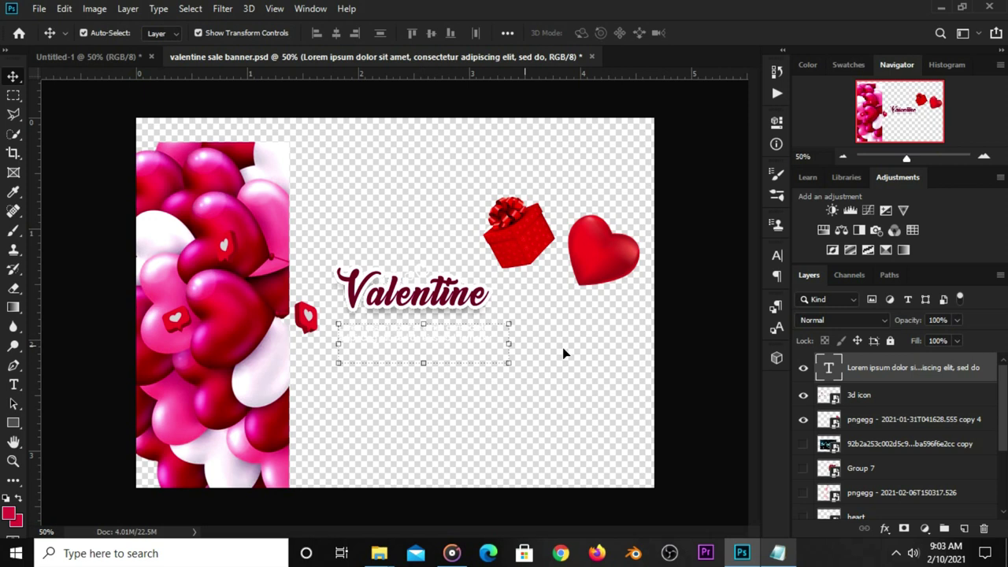
{"action": "right_click", "coordinate": [889, 380]}
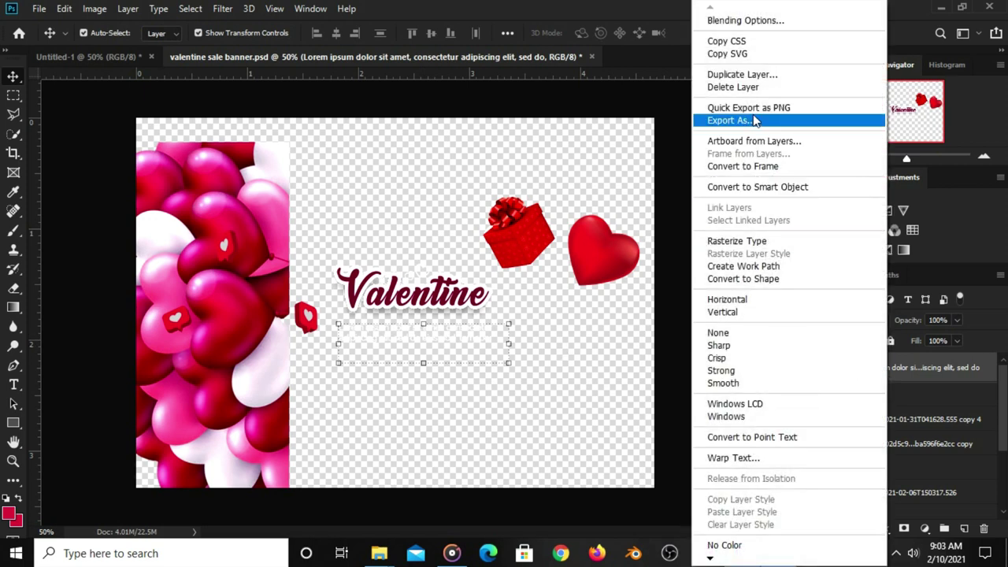
{"action": "left_click", "coordinate": [746, 187]}
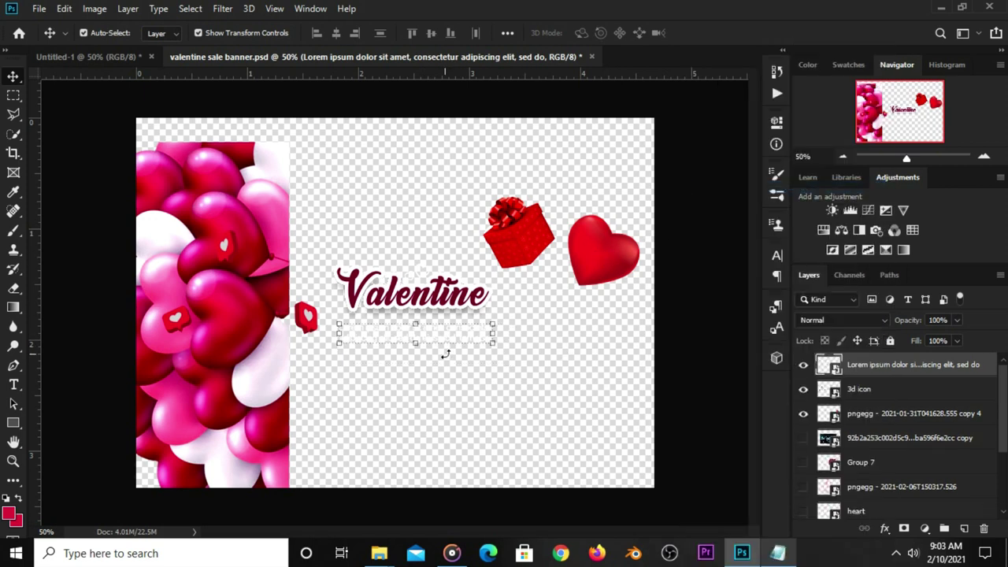
{"action": "left_click_drag", "start_coordinate": [434, 338], "coordinate": [443, 327]}
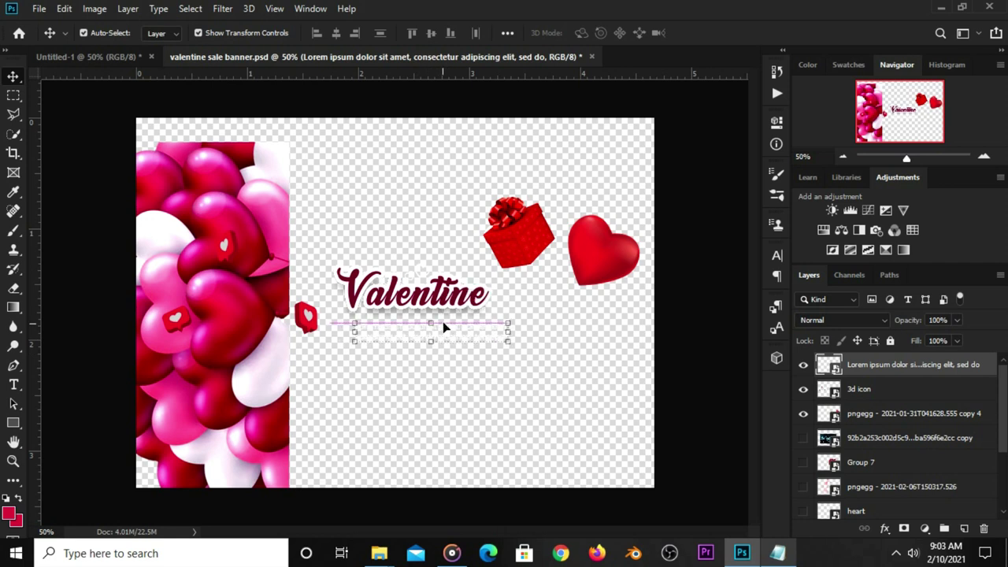
Paste the Lorem ipsum text into Untitled-1 and place it below GET UP TO 70% OFF.
{"action": "left_click", "coordinate": [131, 58]}
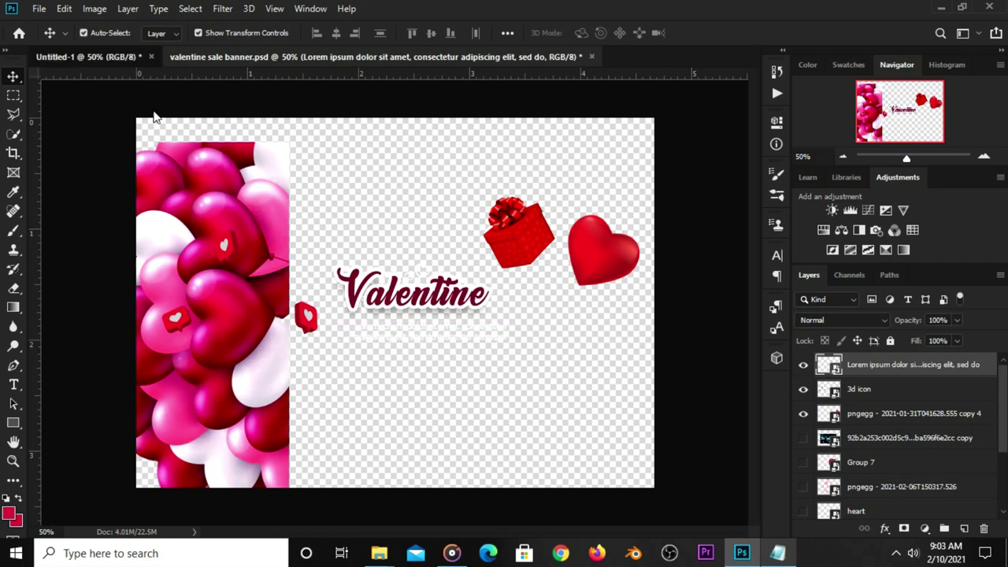
{"action": "key", "text": "ctrl+v"}
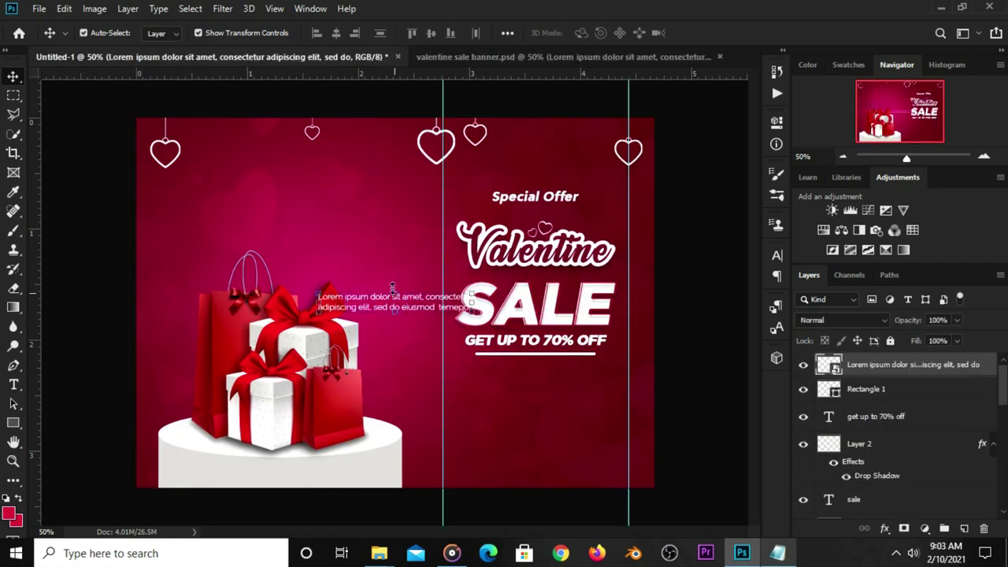
{"action": "left_click", "coordinate": [392, 306]}
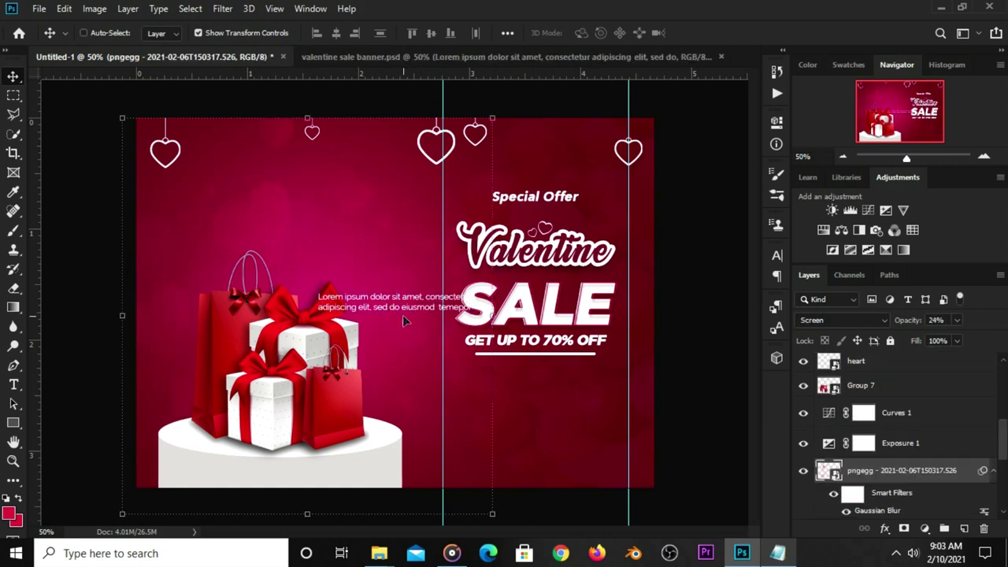
{"action": "key", "text": "ctrl"}
{"action": "left_click", "coordinate": [385, 309]}
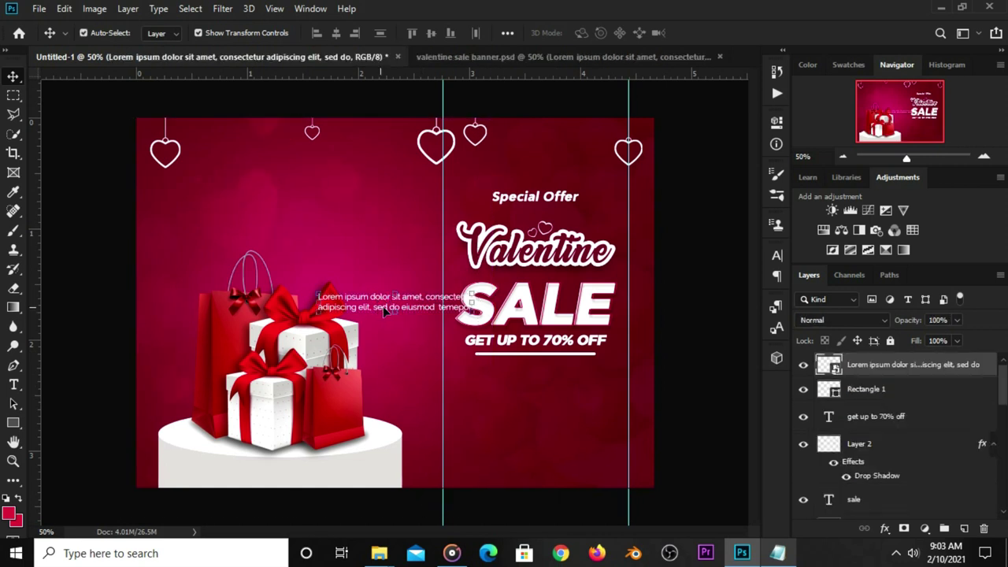
{"action": "mouse_move", "coordinate": [380, 291]}
{"action": "left_mouse_down"}
{"action": "mouse_move", "coordinate": [525, 386]}
{"action": "mouse_move", "coordinate": [526, 376]}
{"action": "left_mouse_up"}
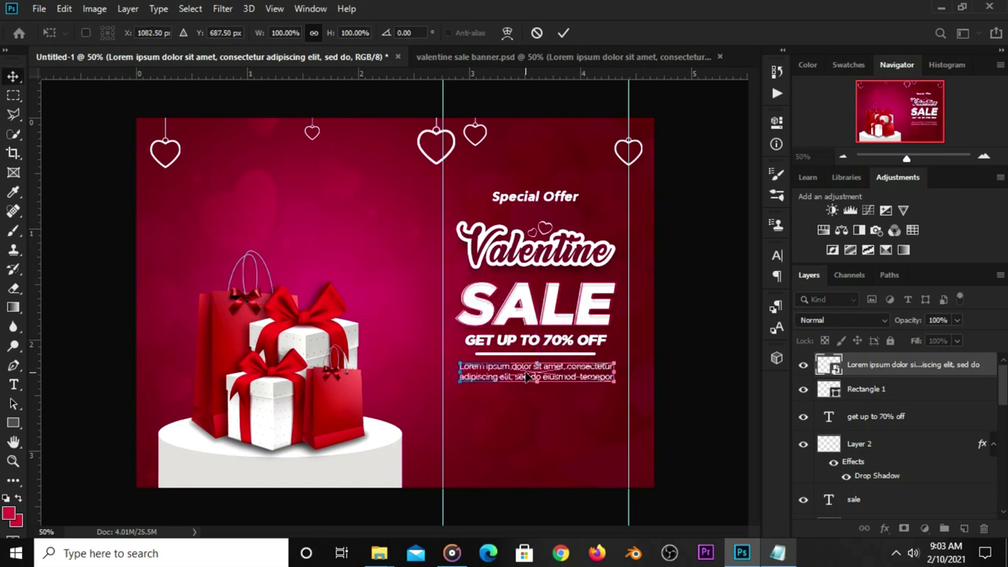
{"action": "key", "text": "Return"}
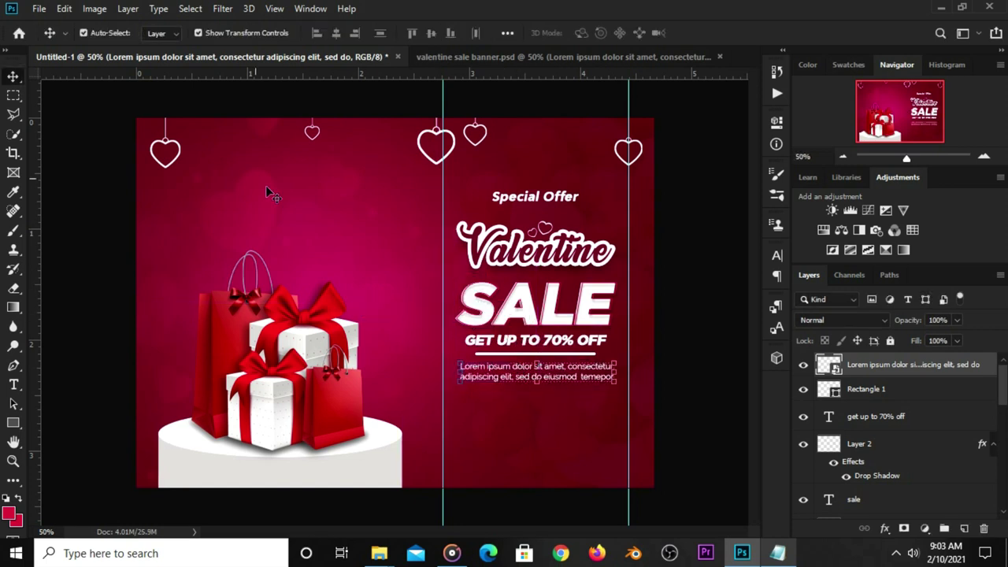
Centre the Rectangle 1 underline on a marquee drawn around the Valentine title, then deselect.
{"action": "left_click", "coordinate": [16, 96]}
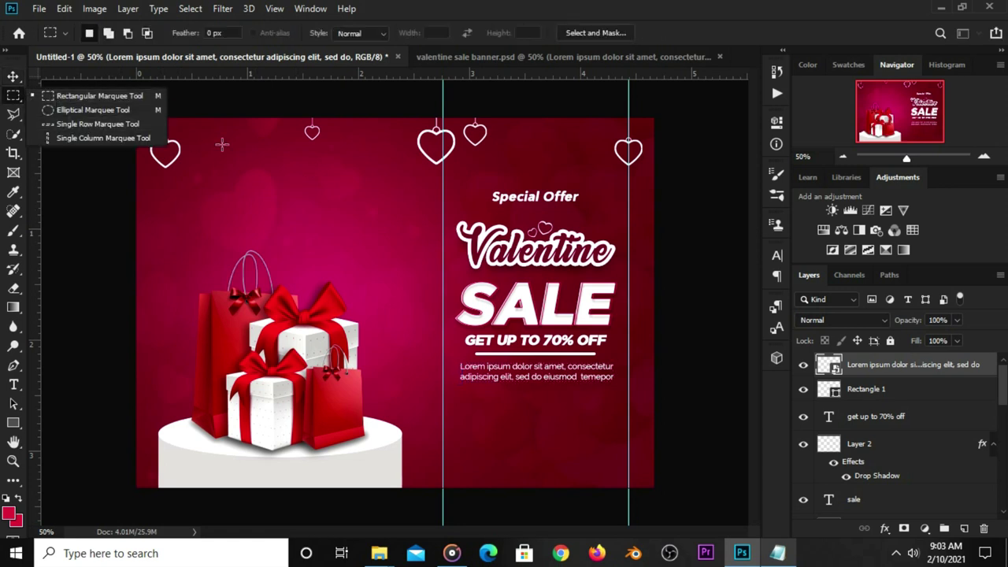
{"action": "left_click", "coordinate": [125, 101]}
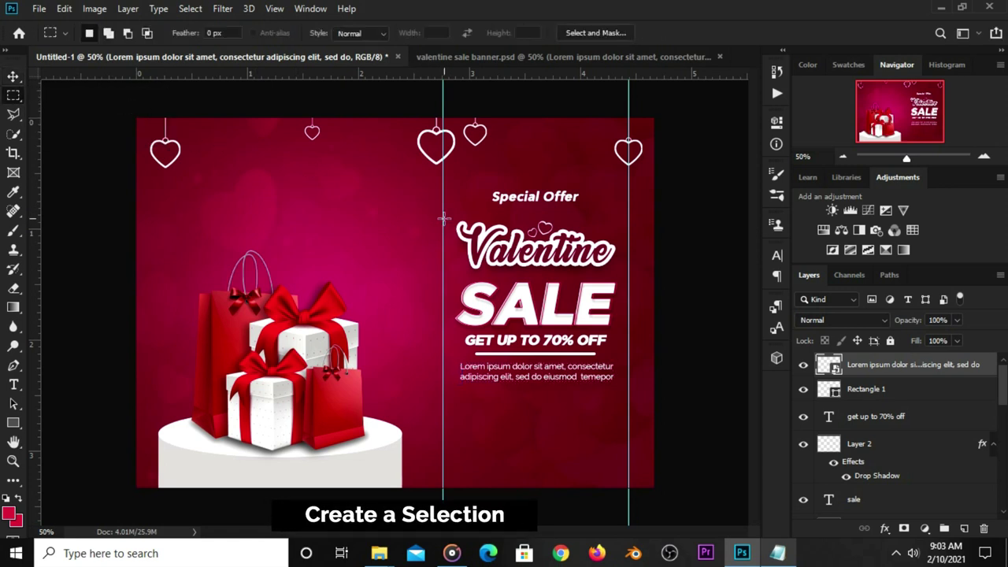
{"action": "left_click_drag", "start_coordinate": [443, 214], "coordinate": [631, 295]}
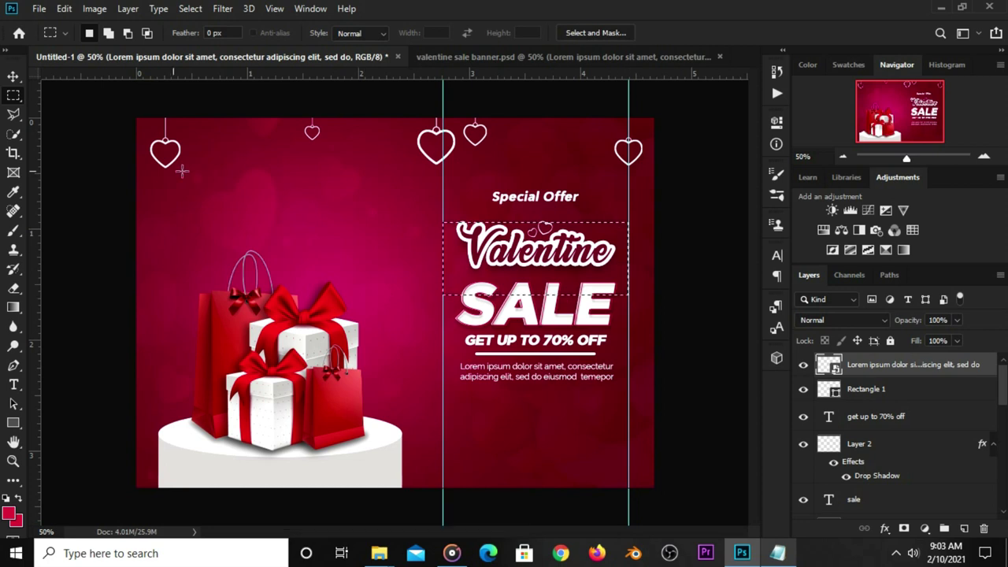
{"action": "left_click", "coordinate": [14, 76]}
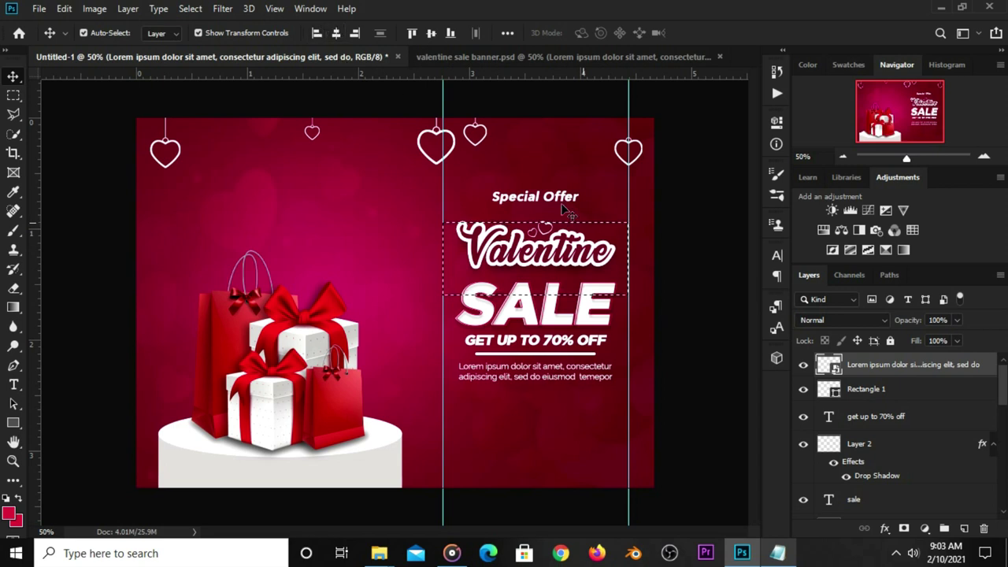
{"action": "left_click", "coordinate": [887, 391]}
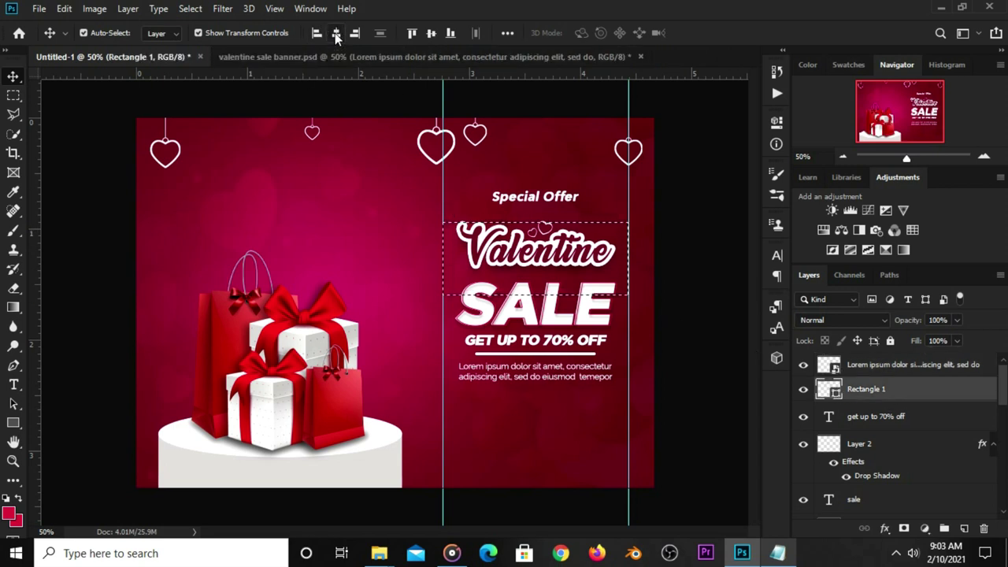
{"action": "key", "text": "ctrl+d"}
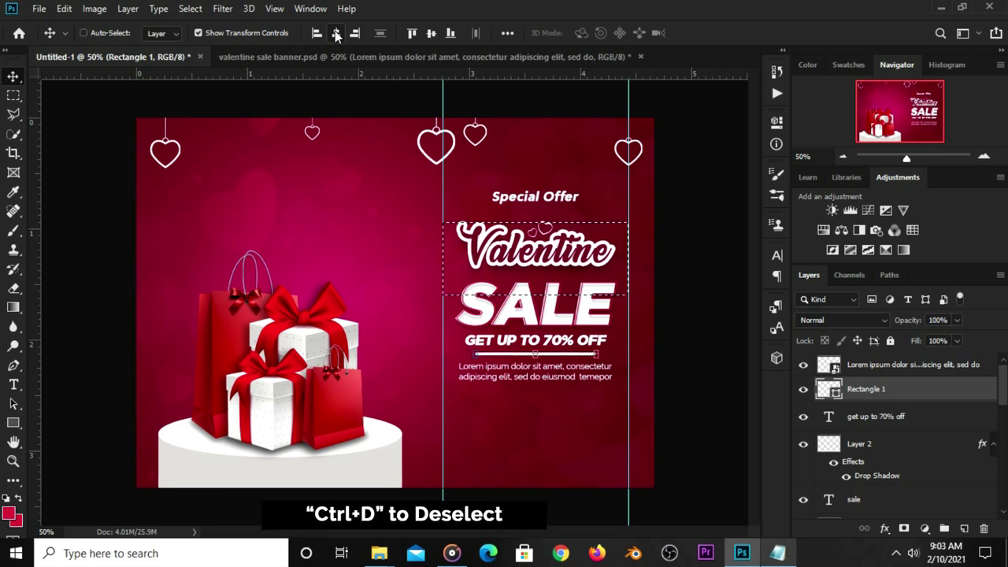
{"action": "left_click", "coordinate": [661, 386]}
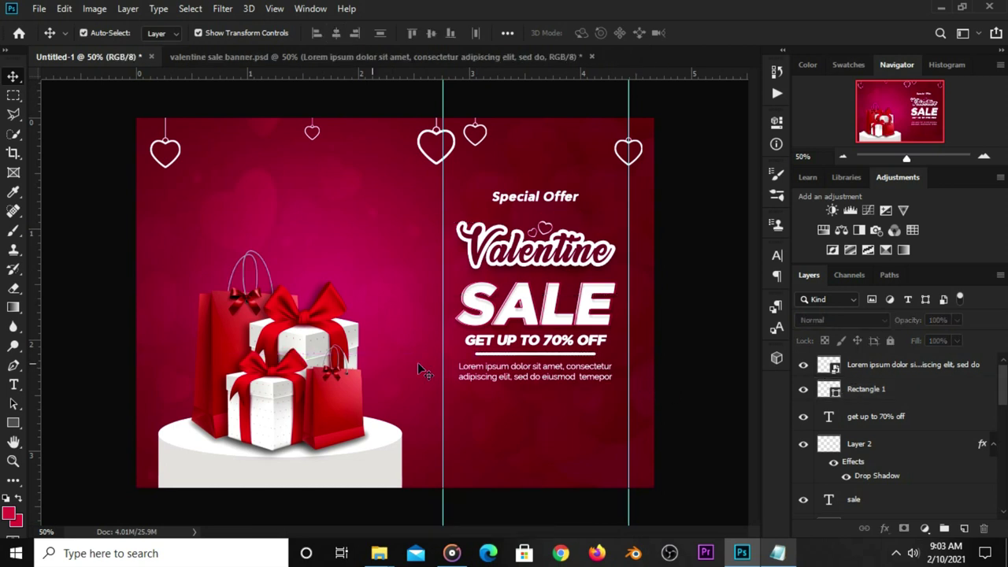
Draw a white 258 × 58 px button rectangle below the body text with 29 px corners.
{"action": "right_click", "coordinate": [13, 423]}
{"action": "left_click", "coordinate": [76, 423]}
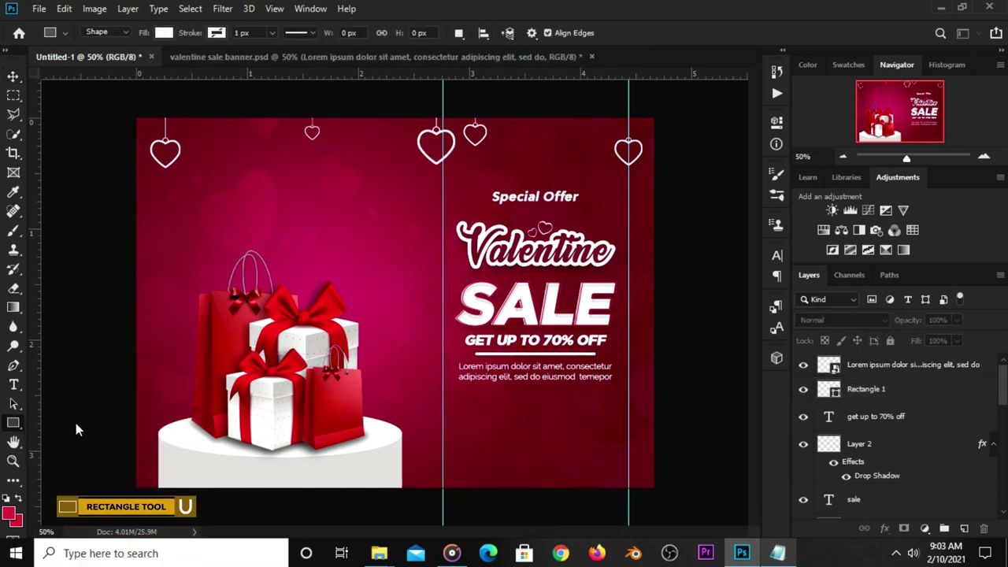
{"action": "left_click_drag", "start_coordinate": [490, 406], "coordinate": [585, 426]}
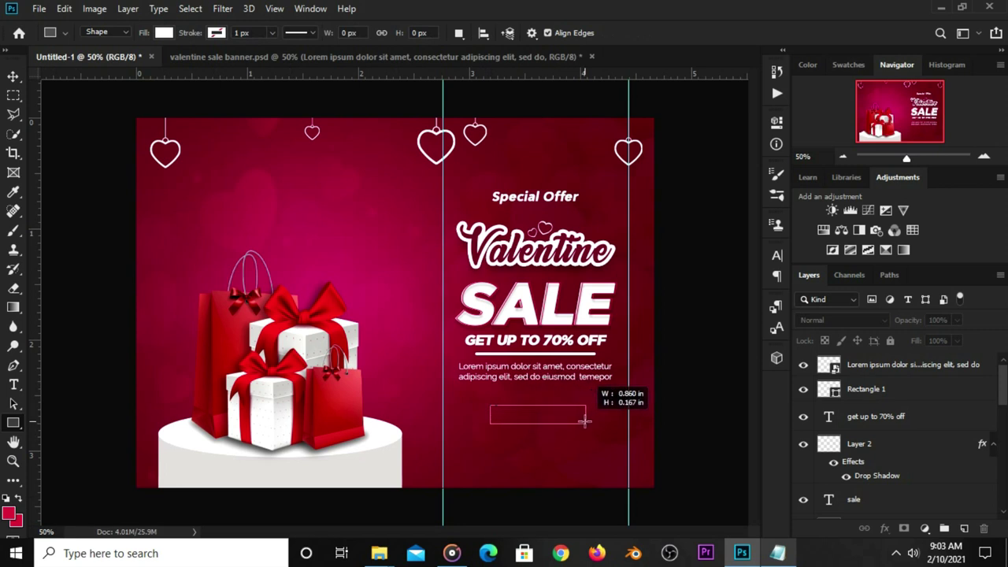
{"action": "left_click_drag", "start_coordinate": [690, 266], "coordinate": [731, 281]}
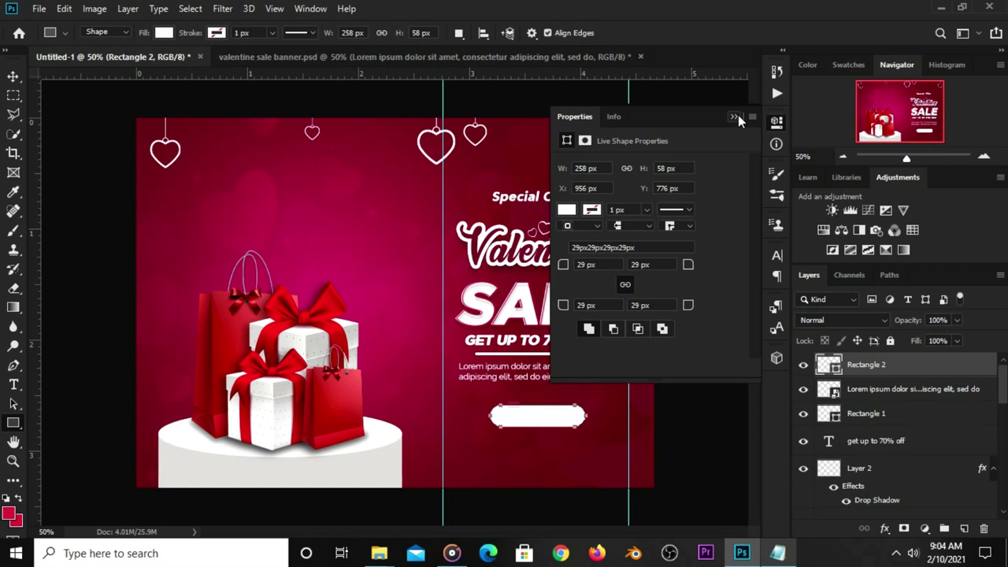
{"action": "left_click", "coordinate": [735, 117]}
Copy the words 'shop now' from the notes.
{"action": "key", "text": "v"}
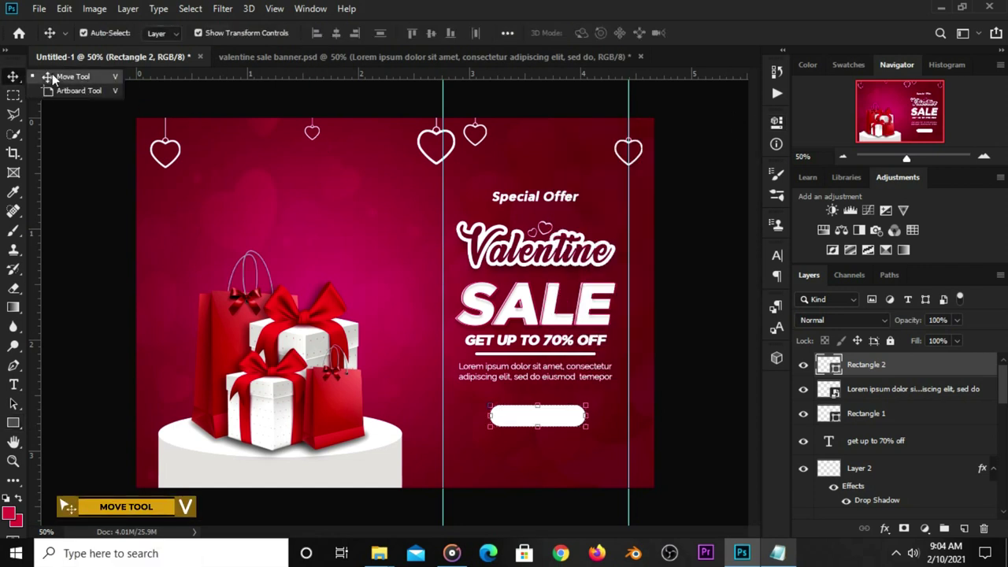
{"action": "left_click", "coordinate": [693, 396]}
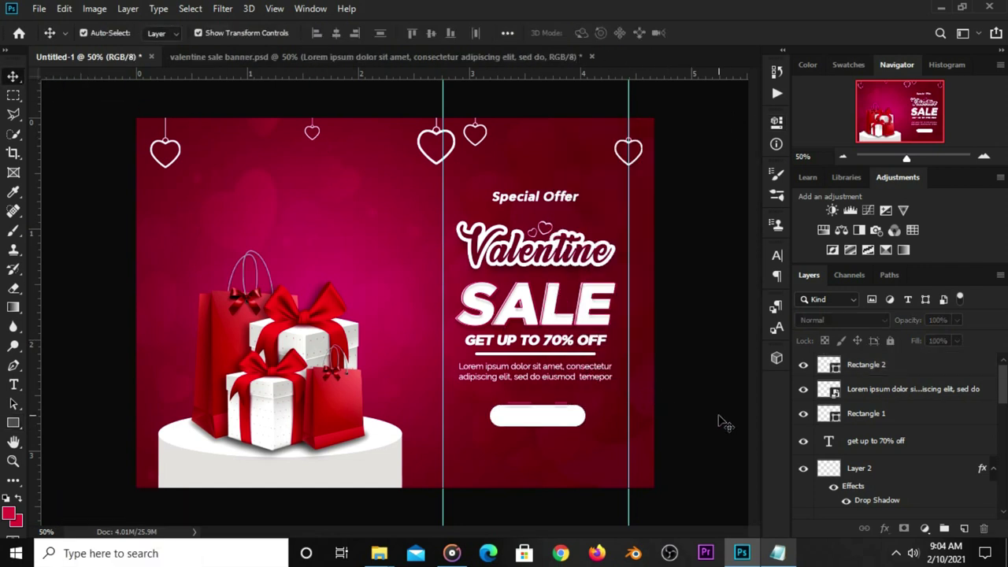
{"action": "left_click", "coordinate": [789, 555]}
{"action": "left_click_drag", "start_coordinate": [568, 340], "coordinate": [526, 333]}
{"action": "right_click", "coordinate": [526, 336]}
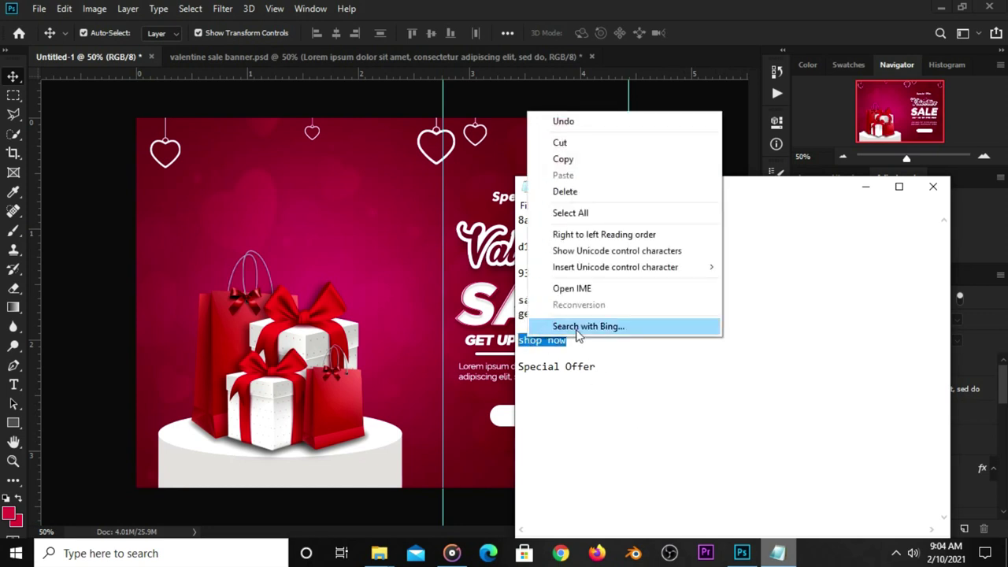
{"action": "left_click", "coordinate": [575, 159]}
{"action": "left_click", "coordinate": [689, 140]}
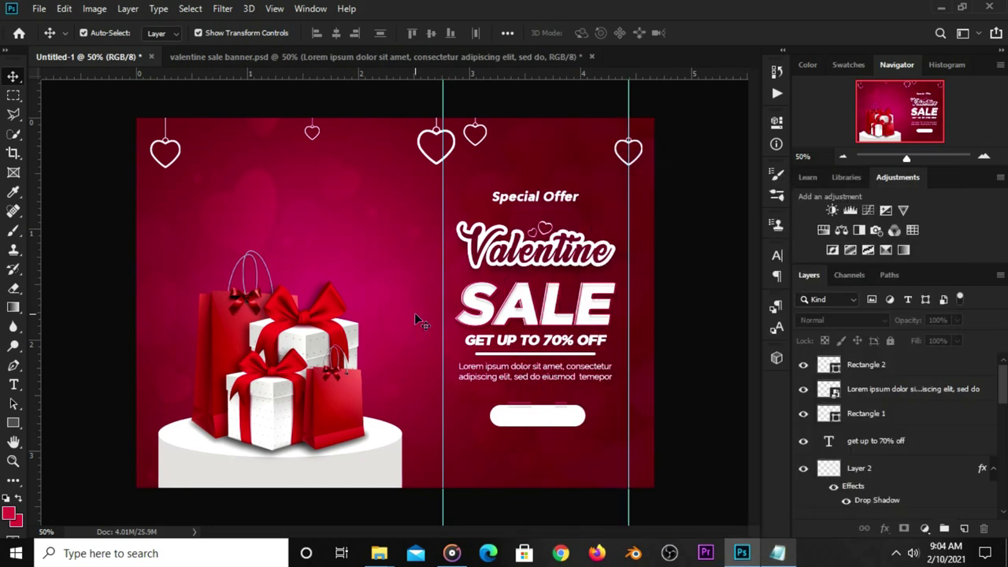
Add a 'SHOP NOW' text line below the white button.
{"action": "left_click", "coordinate": [13, 385]}
{"action": "right_click", "coordinate": [13, 384]}
{"action": "left_click", "coordinate": [87, 383]}
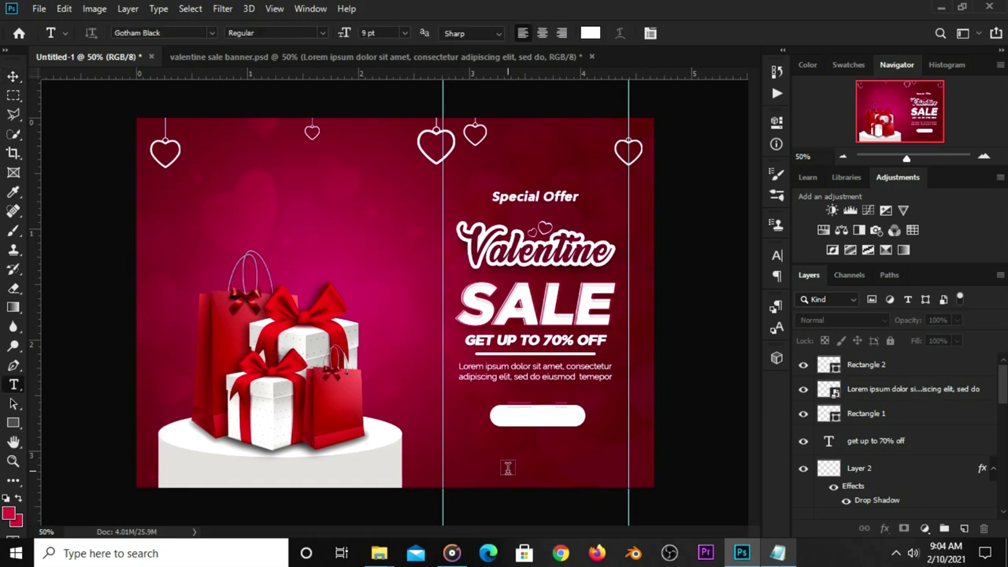
{"action": "left_click", "coordinate": [508, 468]}
{"action": "type", "text": "SHOP NOW"}
{"action": "left_click", "coordinate": [707, 35]}
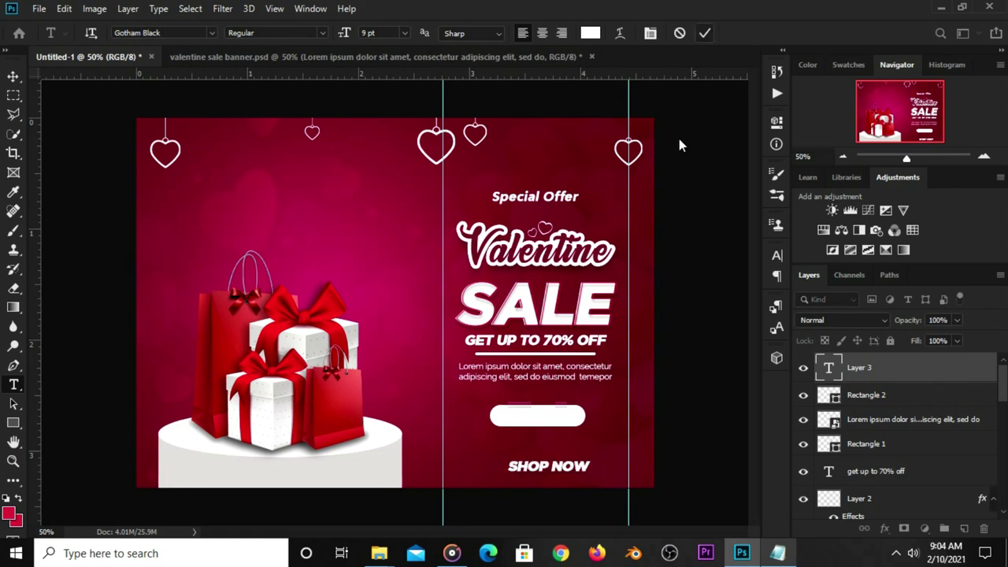
Set the SHOP NOW letter spacing to -5 in the Character panel.
{"action": "left_click", "coordinate": [777, 255]}
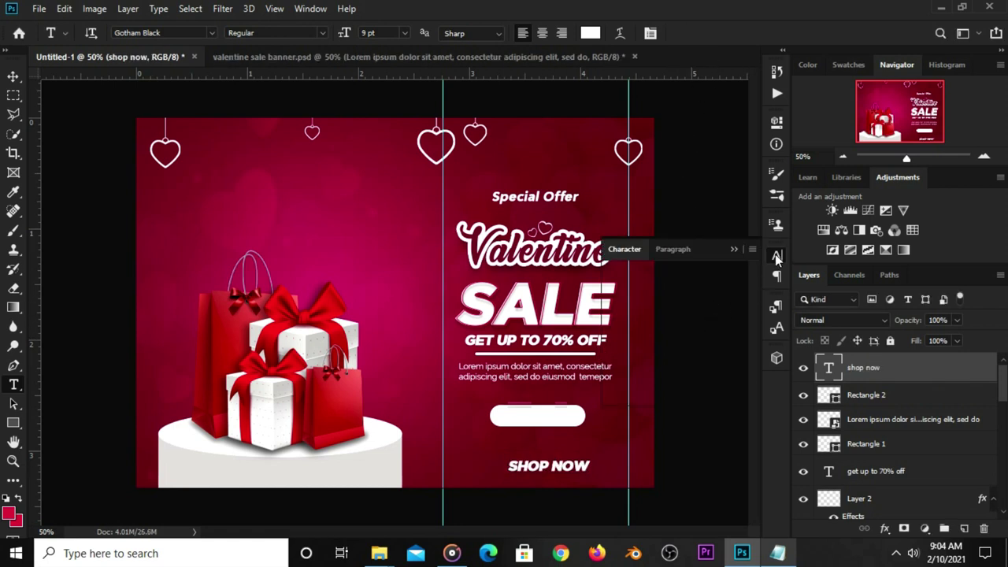
{"action": "left_click", "coordinate": [750, 309]}
{"action": "left_click", "coordinate": [732, 379]}
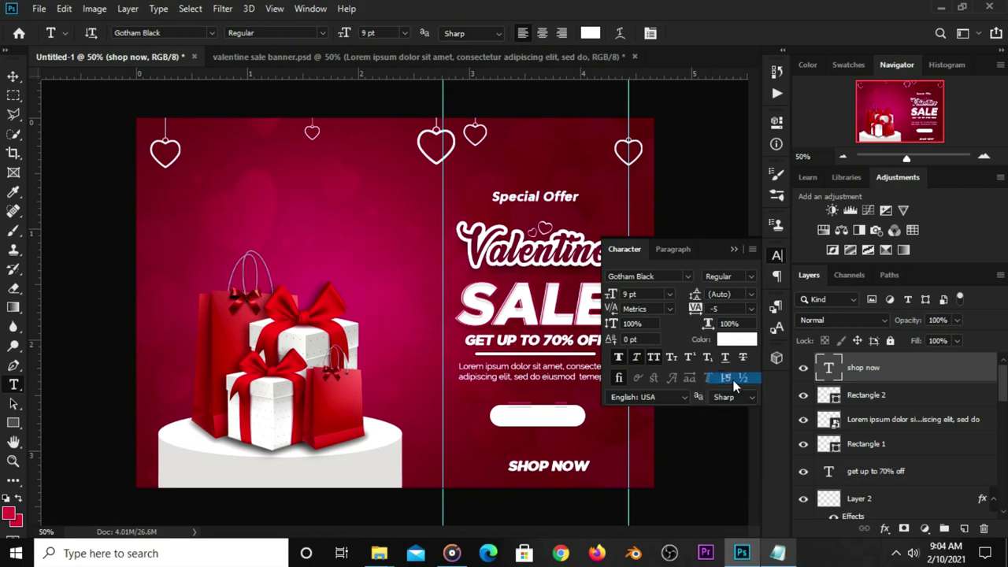
Colour SHOP NOW dark red #930436 using the code copied from the notes.
{"action": "left_click", "coordinate": [735, 340]}
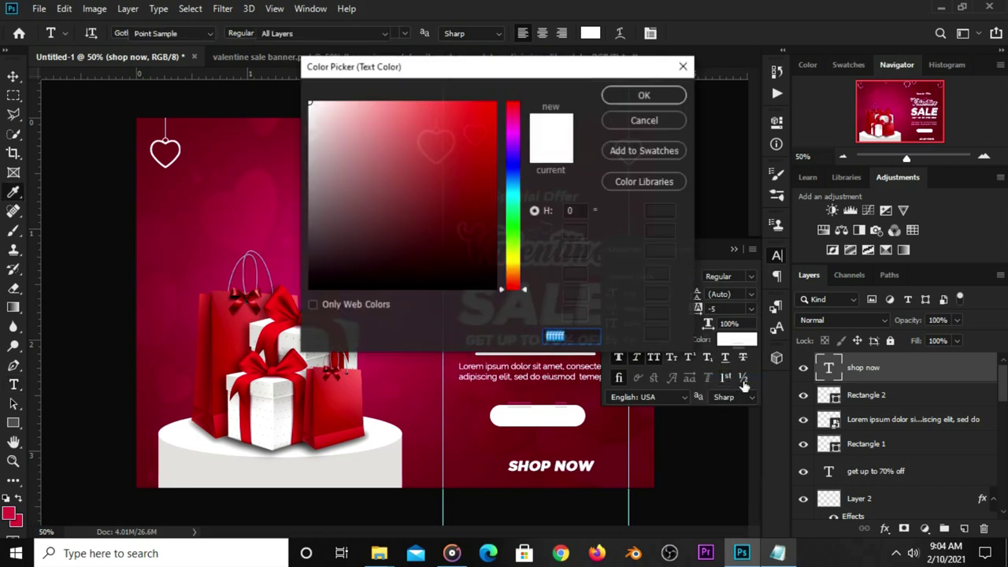
{"action": "left_click", "coordinate": [777, 553]}
{"action": "left_click", "coordinate": [575, 272]}
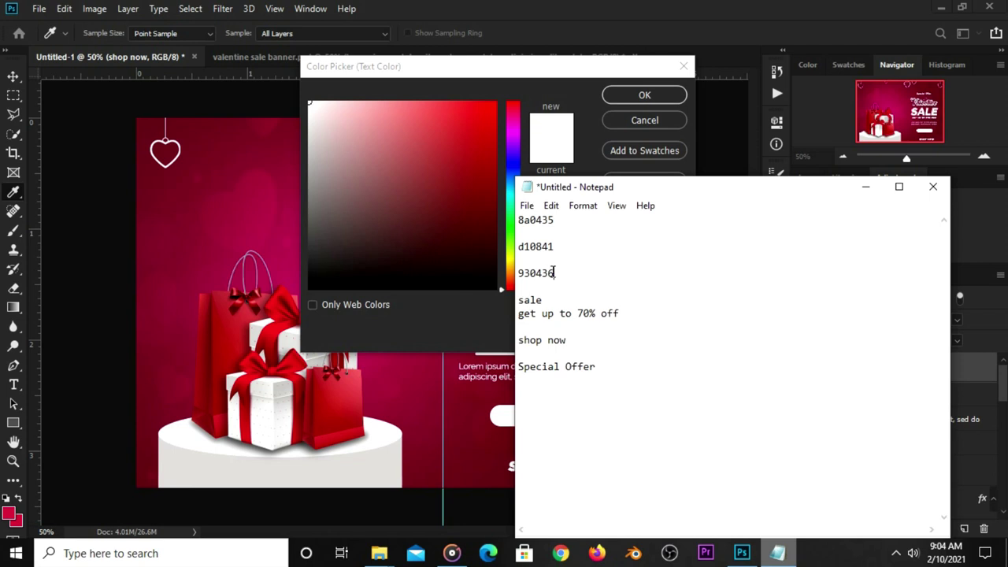
{"action": "double_click", "coordinate": [564, 272]}
{"action": "left_click", "coordinate": [565, 272]}
{"action": "double_click", "coordinate": [564, 273]}
{"action": "key", "text": "ctrl+c"}
{"action": "right_click", "coordinate": [564, 274]}
{"action": "left_click", "coordinate": [566, 320]}
{"action": "left_click", "coordinate": [518, 322]}
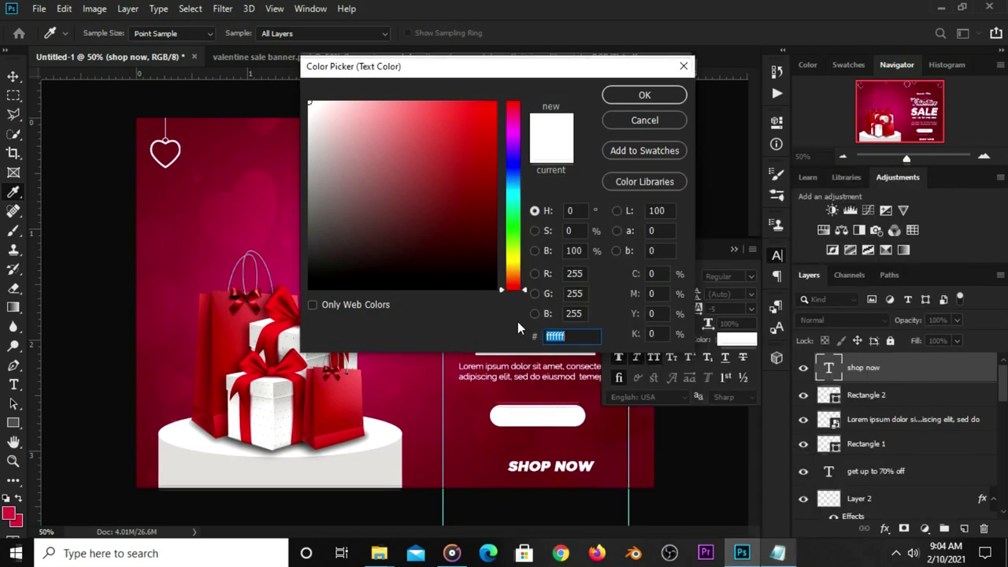
{"action": "right_click", "coordinate": [556, 336]}
{"action": "left_click", "coordinate": [595, 397]}
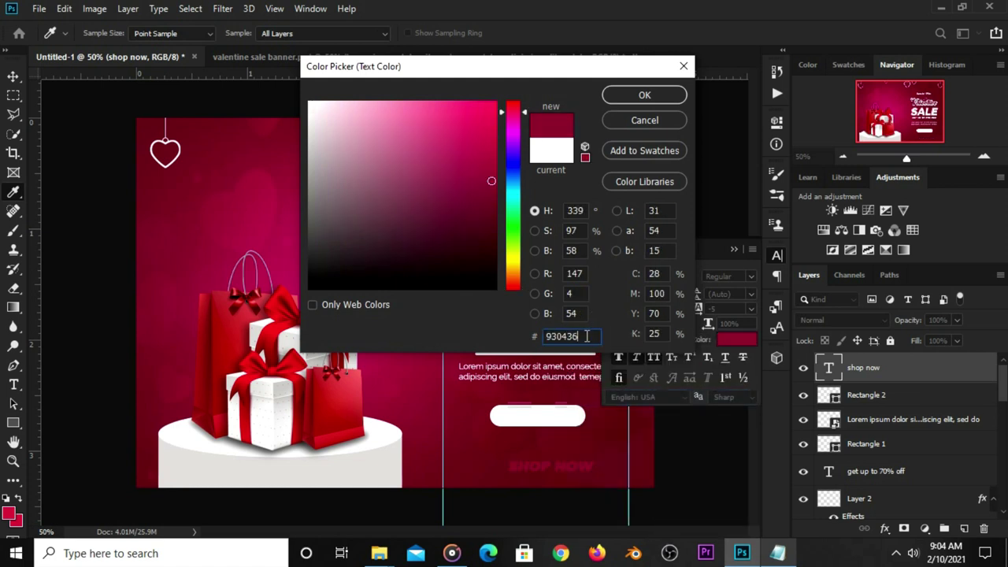
{"action": "left_click", "coordinate": [644, 95]}
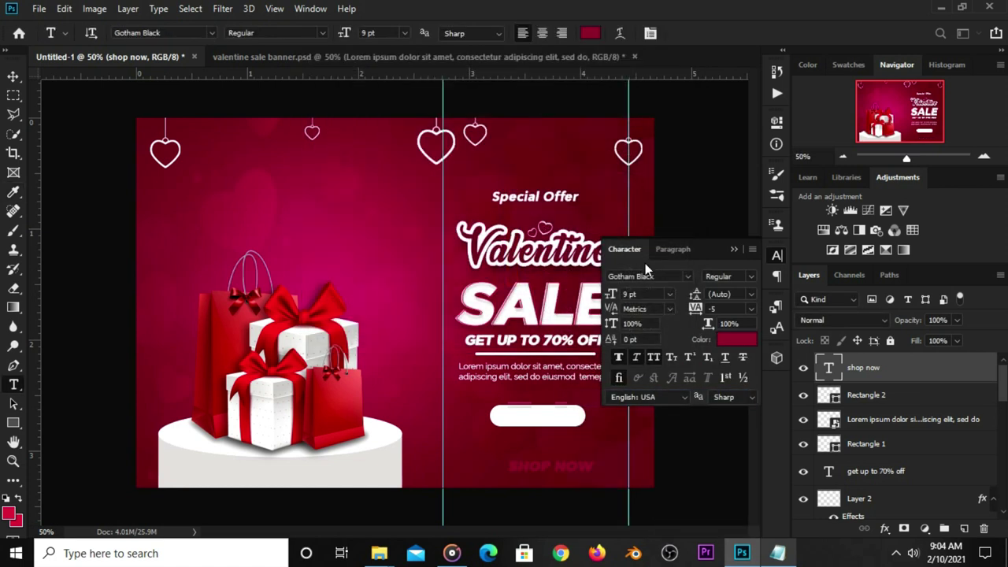
{"action": "left_click", "coordinate": [734, 251]}
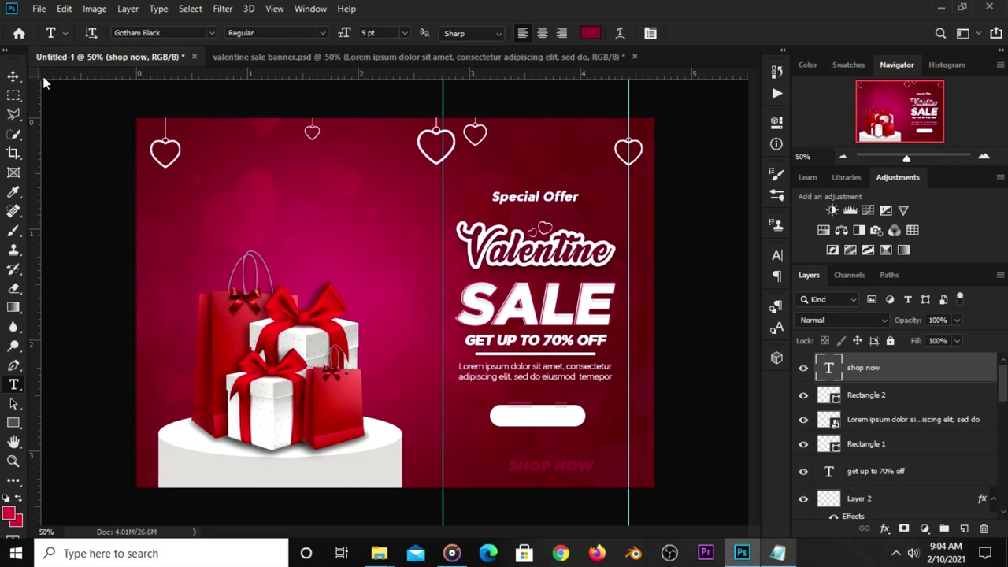
Move SHOP NOW onto the white button and centre it horizontally and vertically.
{"action": "left_click", "coordinate": [13, 77]}
{"action": "left_click_drag", "start_coordinate": [563, 468], "coordinate": [563, 416]}
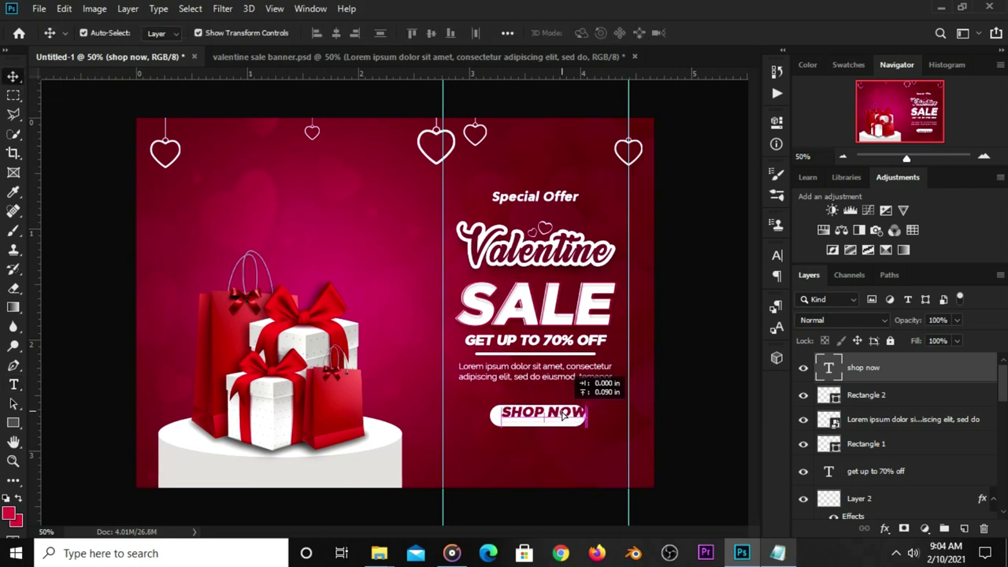
{"action": "key", "text": "ctrl+t"}
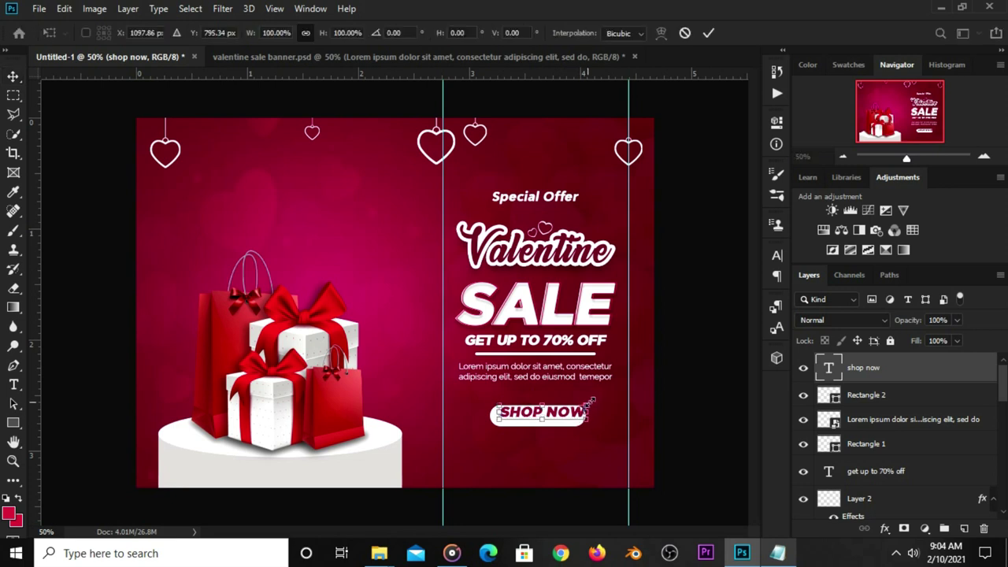
{"action": "key", "text": "Return"}
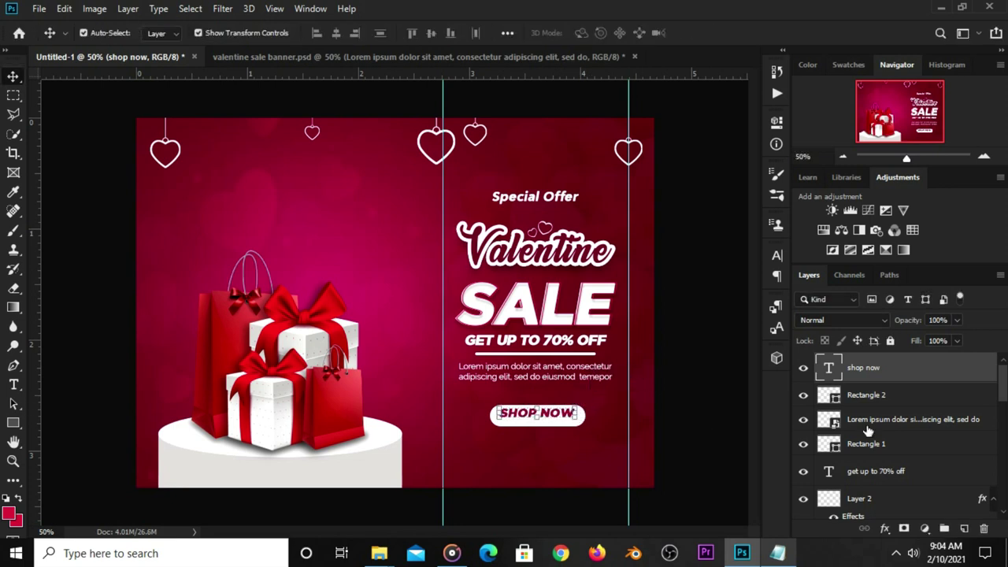
{"action": "left_click", "coordinate": [889, 395], "text": "shift"}
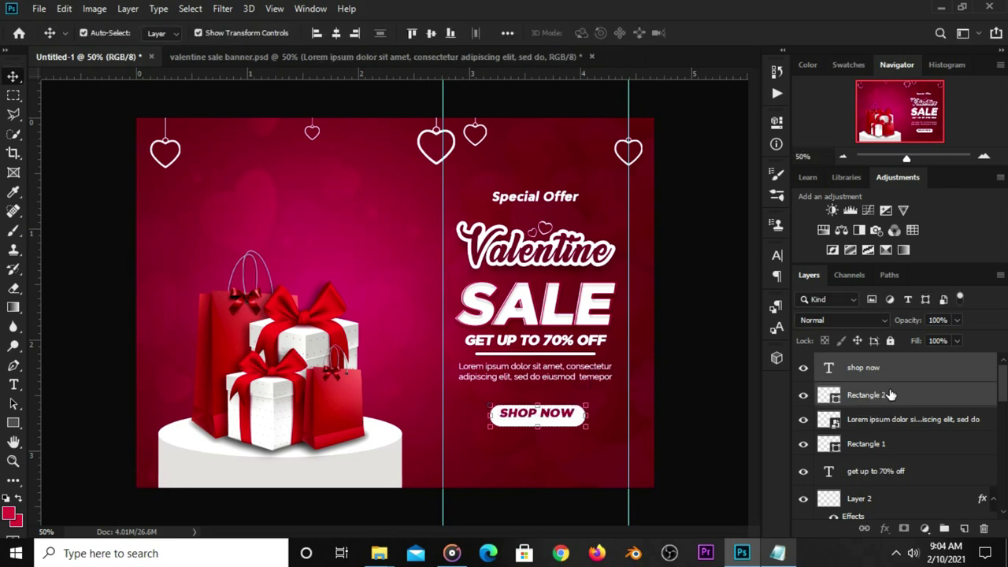
{"action": "left_click", "coordinate": [506, 34]}
{"action": "left_click", "coordinate": [552, 72]}
{"action": "left_click", "coordinate": [464, 72]}
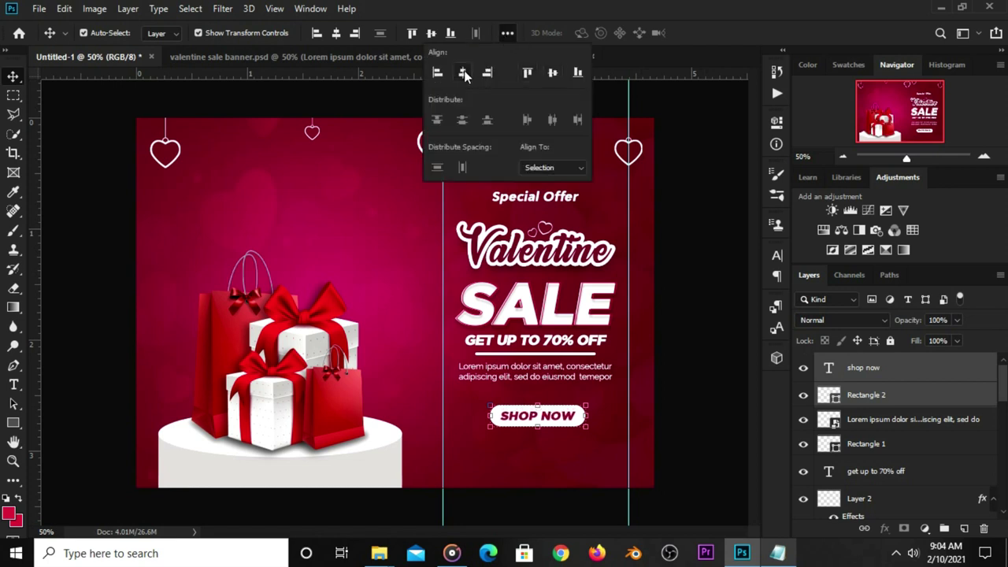
{"action": "left_click", "coordinate": [679, 293]}
Group Rectangle 2 with the SHOP NOW text layer.
{"action": "left_click", "coordinate": [855, 395]}
{"action": "left_click", "coordinate": [866, 368], "text": "shift"}
{"action": "key", "text": "ctrl+g"}
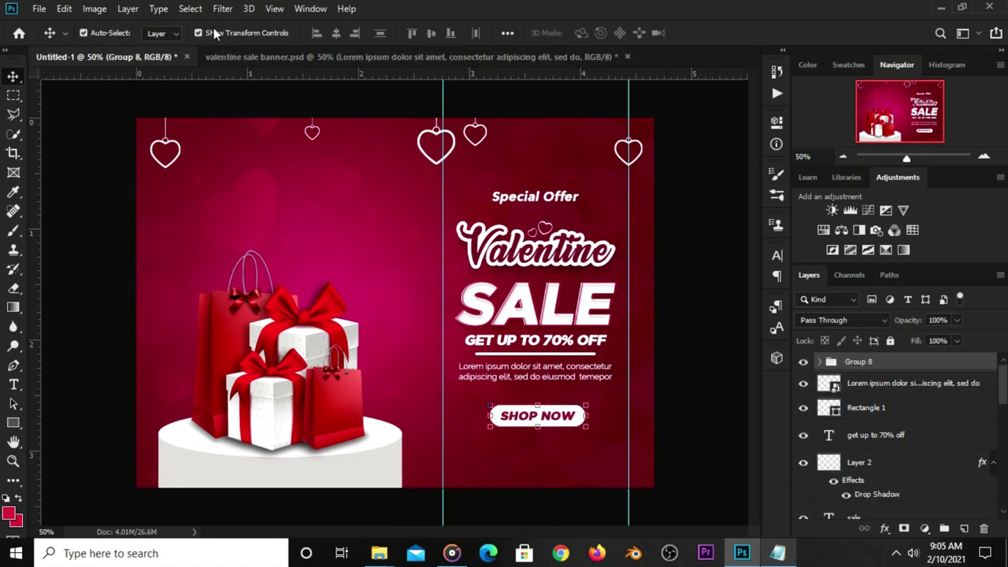
Centre the button group horizontally under the text column, then nudge it down slightly.
{"action": "left_click", "coordinate": [190, 9]}
{"action": "left_click", "coordinate": [87, 66]}
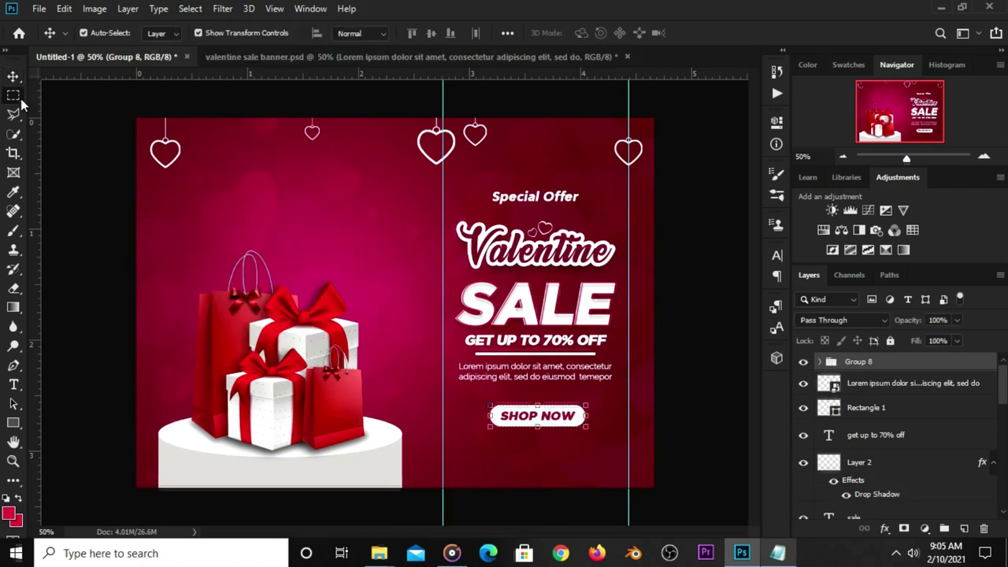
{"action": "left_click", "coordinate": [14, 96]}
{"action": "right_click", "coordinate": [13, 96]}
{"action": "left_click", "coordinate": [46, 98]}
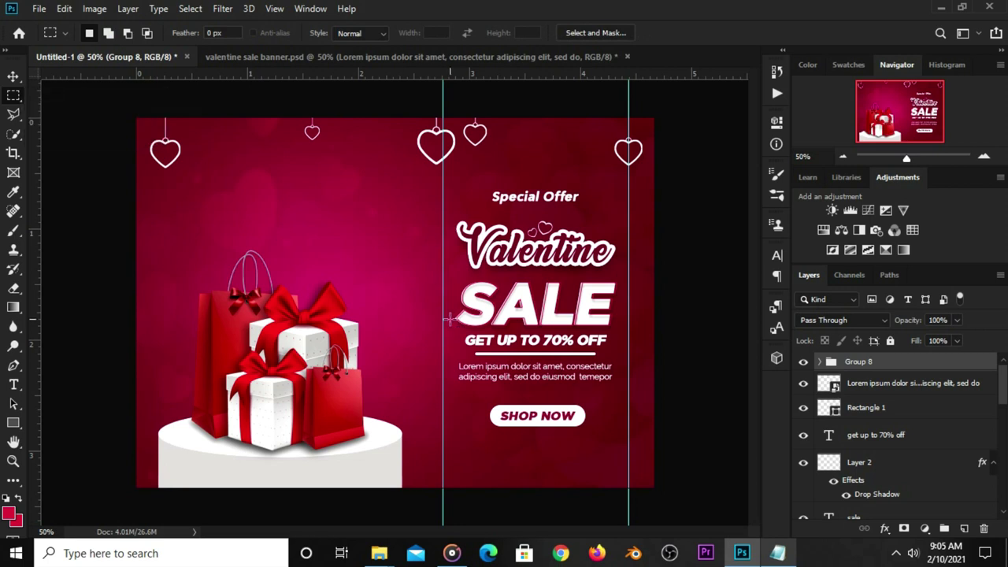
{"action": "left_click_drag", "start_coordinate": [443, 309], "coordinate": [624, 366]}
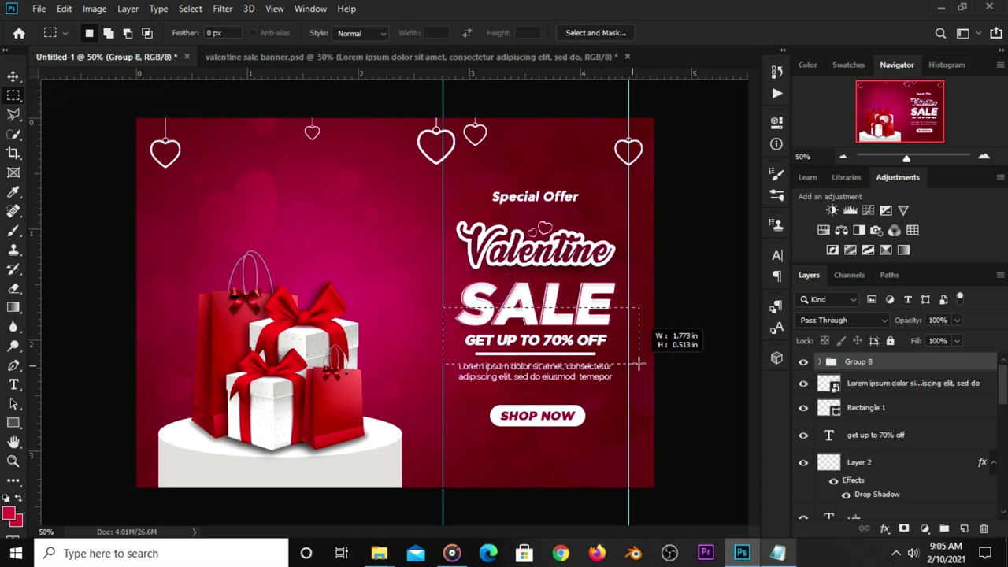
{"action": "left_click", "coordinate": [14, 77]}
{"action": "left_click", "coordinate": [73, 77]}
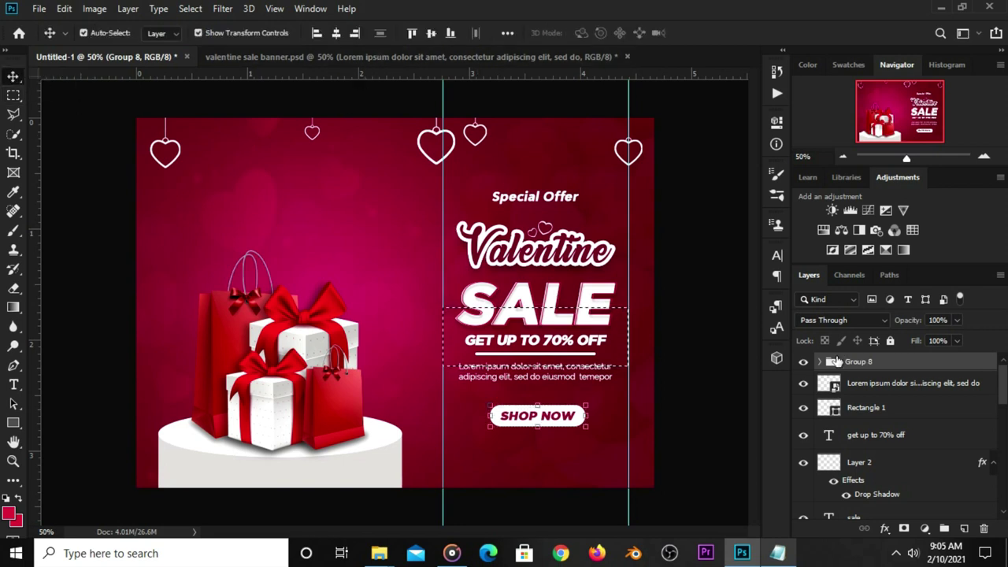
{"action": "left_click", "coordinate": [340, 36]}
{"action": "key", "text": "ctrl+d"}
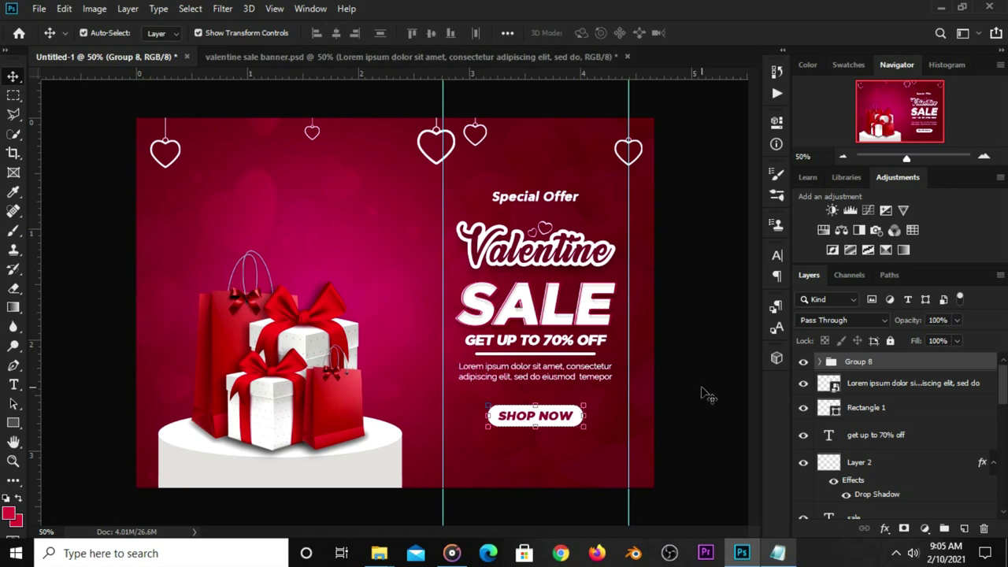
{"action": "key", "text": "Down"}
{"action": "key", "text": "Down"}
{"action": "key", "text": "Down"}
{"action": "left_click", "coordinate": [699, 388]}
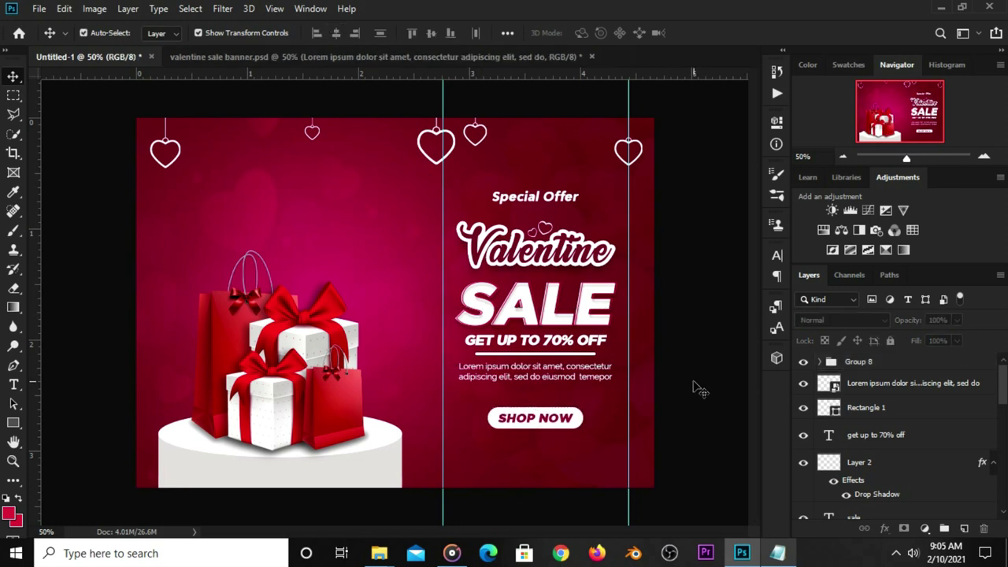
Drag the red 3D heart from valentine sale banner.psd into Untitled-1.
{"action": "left_click", "coordinate": [332, 57]}
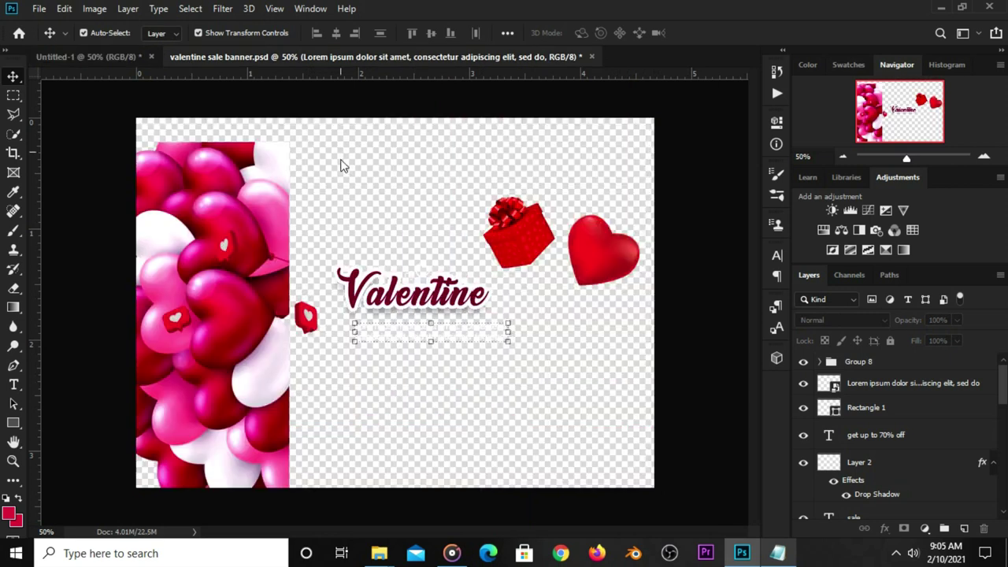
{"action": "left_click", "coordinate": [615, 253]}
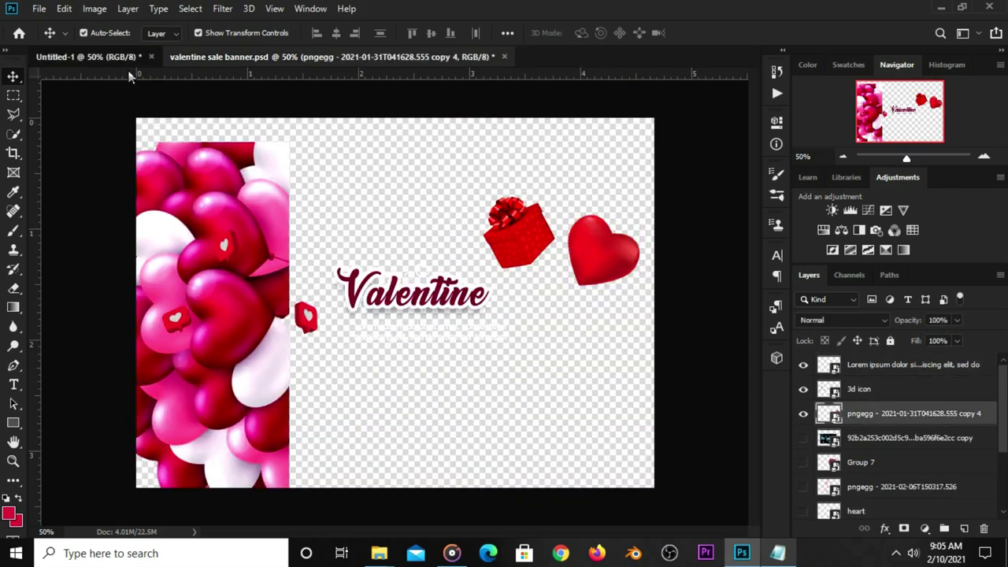
{"action": "mouse_move", "coordinate": [122, 67]}
{"action": "left_mouse_down"}
{"action": "mouse_move", "coordinate": [394, 303]}
{"action": "mouse_move", "coordinate": [540, 247]}
{"action": "left_mouse_up"}
Scale the heart to about 82% and tilt it -13.76° beside SHOP NOW.
{"action": "key", "text": "ctrl+t"}
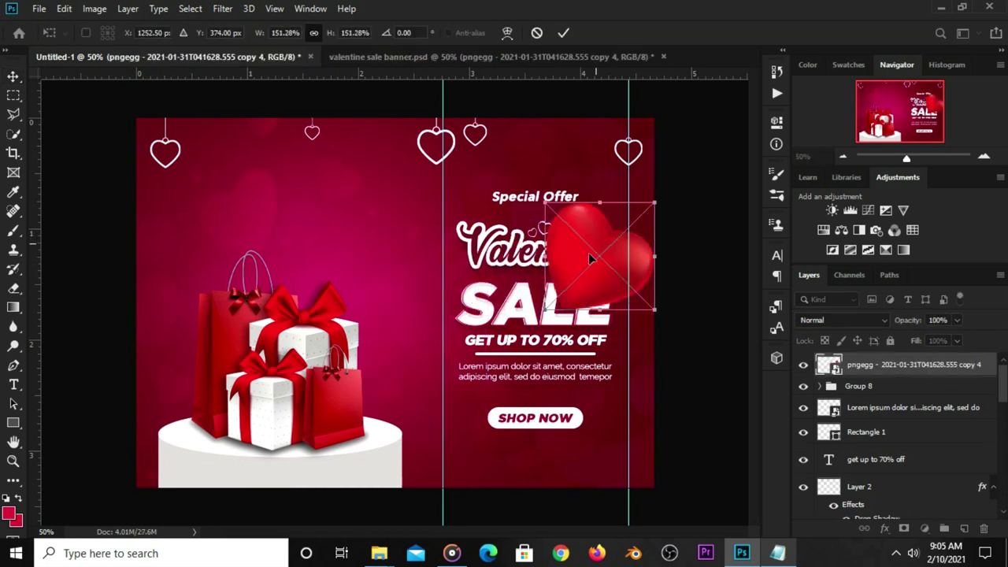
{"action": "mouse_move", "coordinate": [596, 202]}
{"action": "left_mouse_down"}
{"action": "mouse_move", "coordinate": [592, 266]}
{"action": "mouse_move", "coordinate": [636, 450]}
{"action": "mouse_move", "coordinate": [638, 414]}
{"action": "left_mouse_up"}
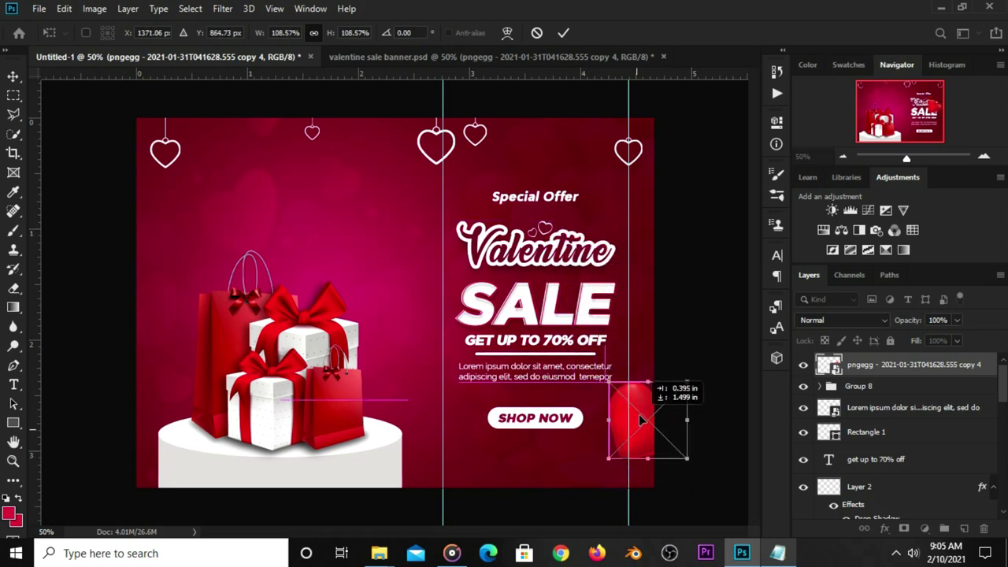
{"action": "left_click_drag", "start_coordinate": [603, 452], "coordinate": [615, 446]}
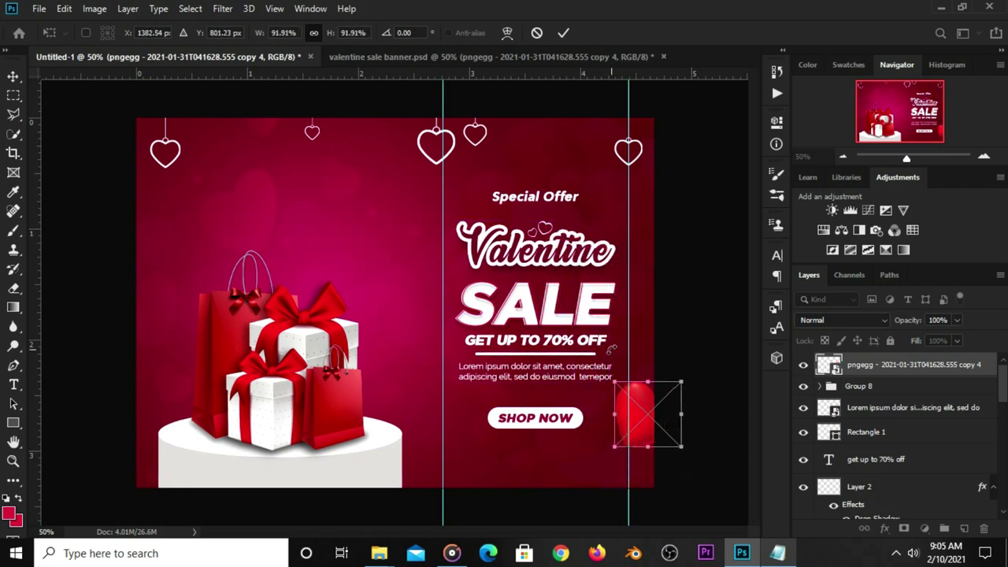
{"action": "left_click_drag", "start_coordinate": [630, 365], "coordinate": [619, 371]}
{"action": "left_click_drag", "start_coordinate": [657, 420], "coordinate": [638, 422]}
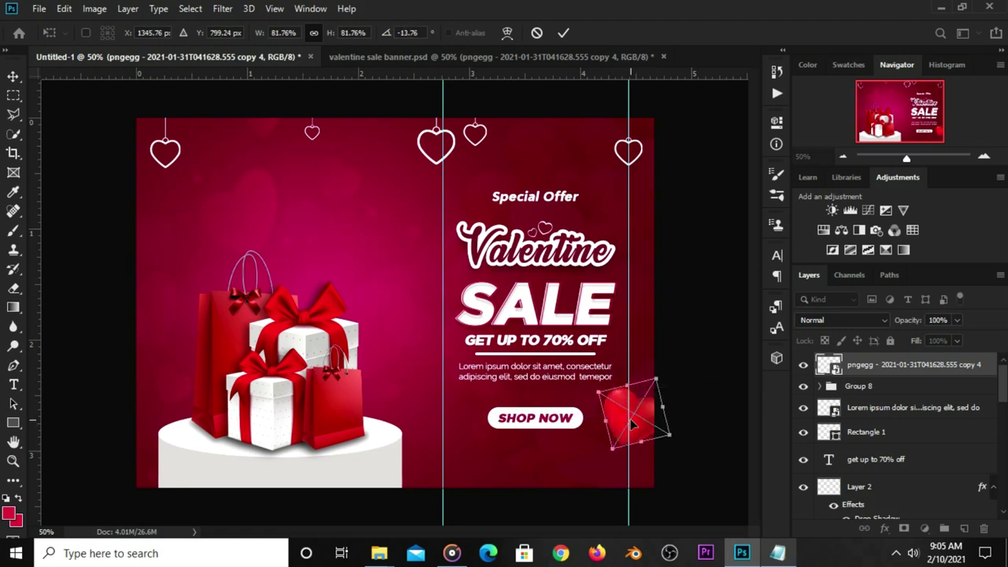
{"action": "key", "text": "Return"}
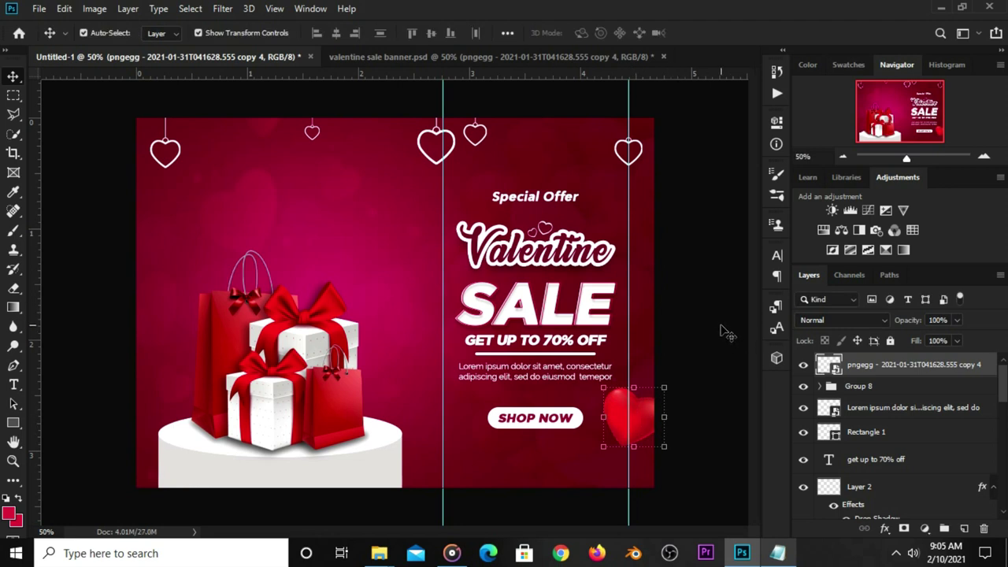
Check the heart layer's visibility, then bring up Gaussian Blur at 4.0 px radius.
{"action": "left_click", "coordinate": [803, 365]}
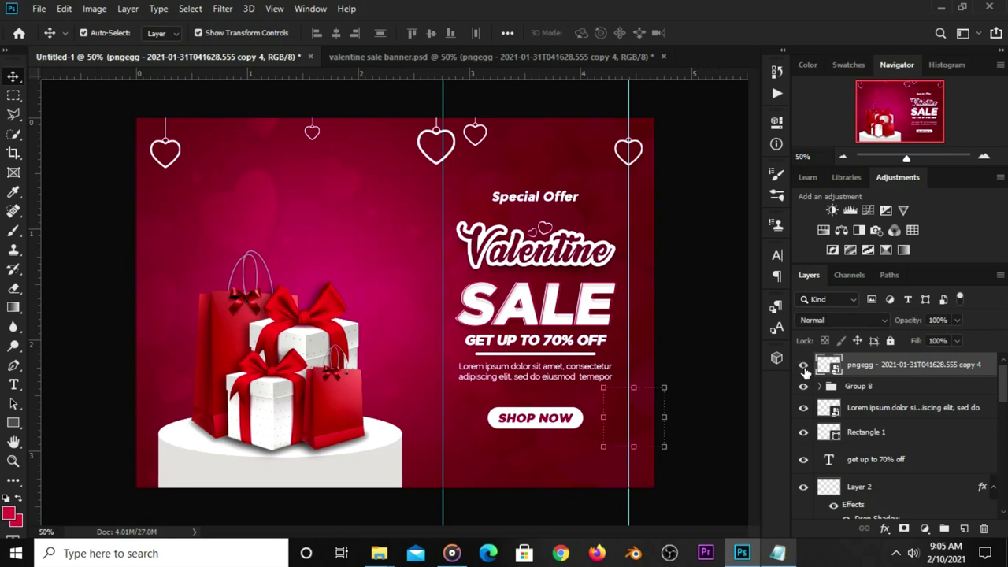
{"action": "left_click", "coordinate": [803, 365]}
{"action": "left_click", "coordinate": [226, 11]}
{"action": "mouse_move", "coordinate": [231, 177]}
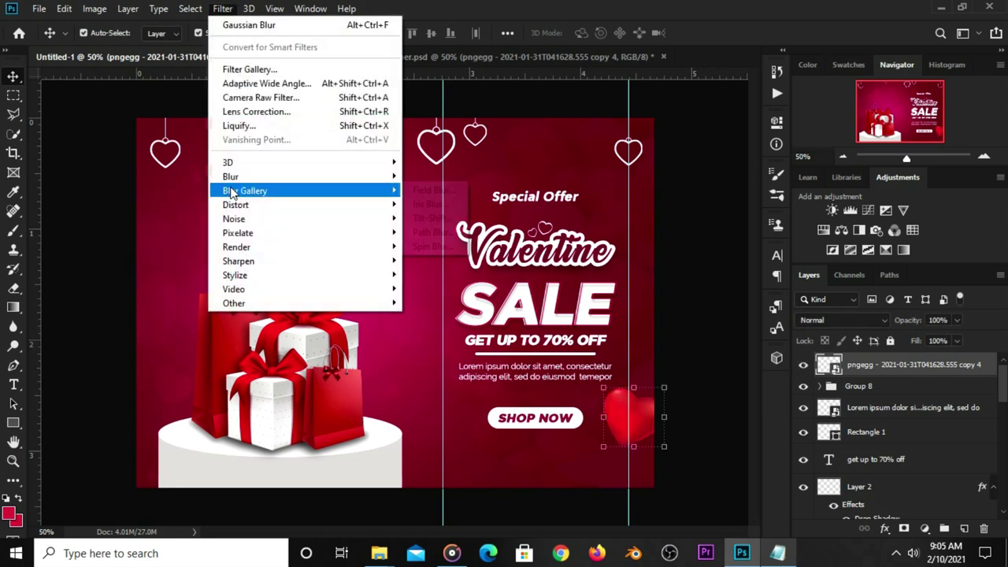
{"action": "left_click", "coordinate": [442, 233]}
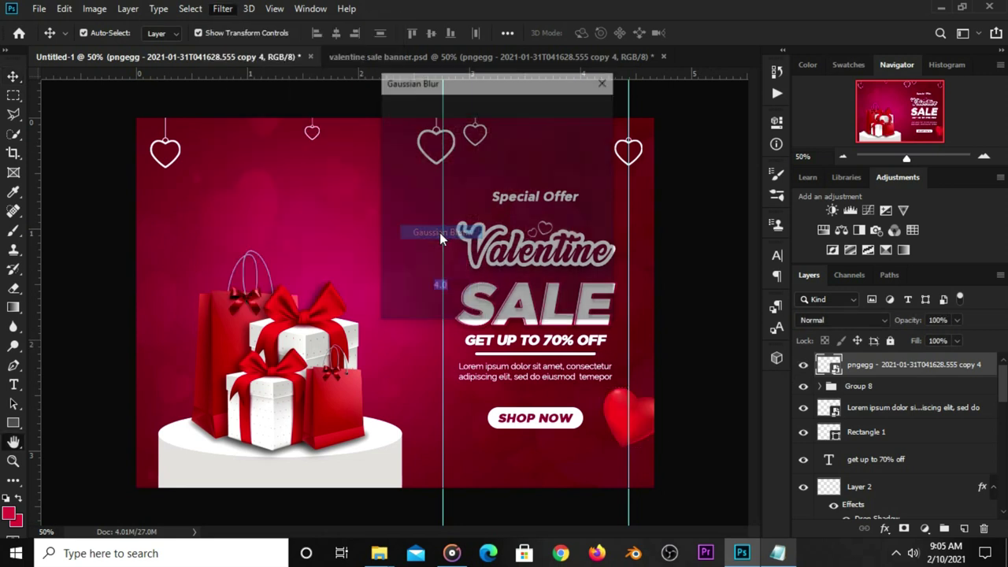
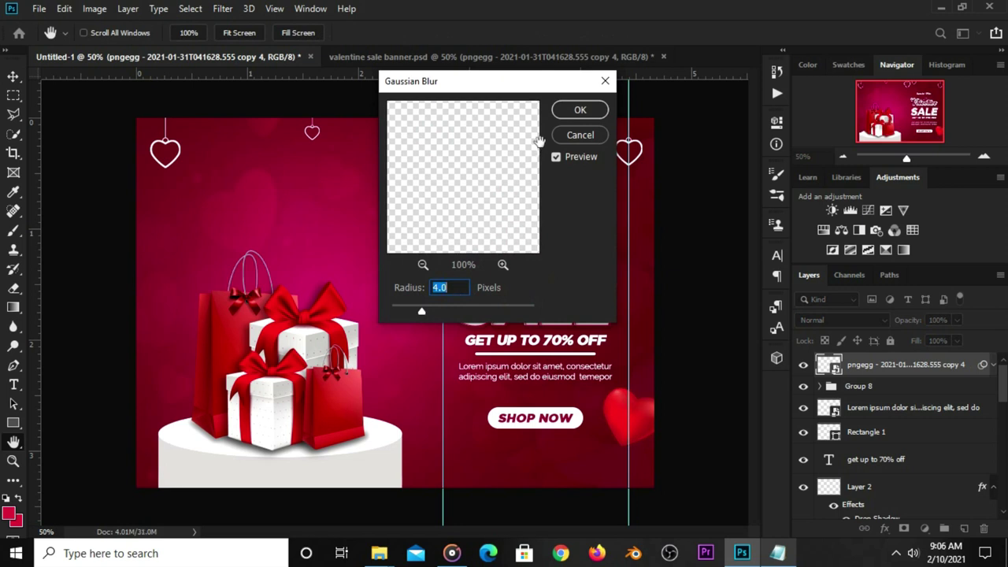
Apply the radius-4.0 Gaussian blur to the right-edge heart and set its layer opacity to 72%.
{"action": "left_click", "coordinate": [573, 115]}
{"action": "left_click_drag", "start_coordinate": [951, 336], "coordinate": [945, 339]}
{"action": "left_click", "coordinate": [886, 372]}
{"action": "left_click", "coordinate": [812, 369]}
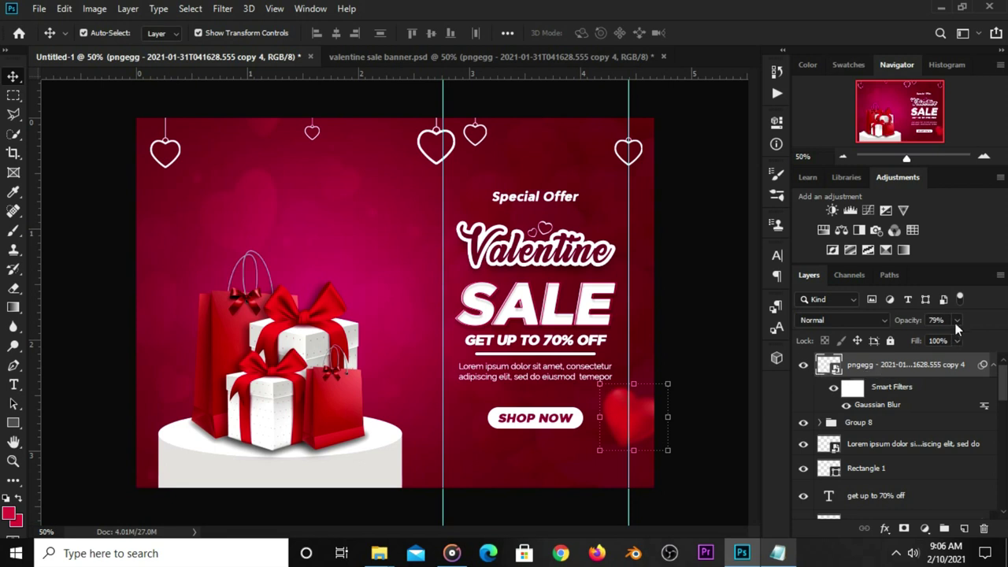
{"action": "left_click_drag", "start_coordinate": [953, 341], "coordinate": [948, 341]}
{"action": "left_click", "coordinate": [812, 377]}
{"action": "left_click", "coordinate": [803, 366]}
Duplicate the blurred heart and shrink the copy onto the banner's bottom edge.
{"action": "key", "text": "ctrl+j"}
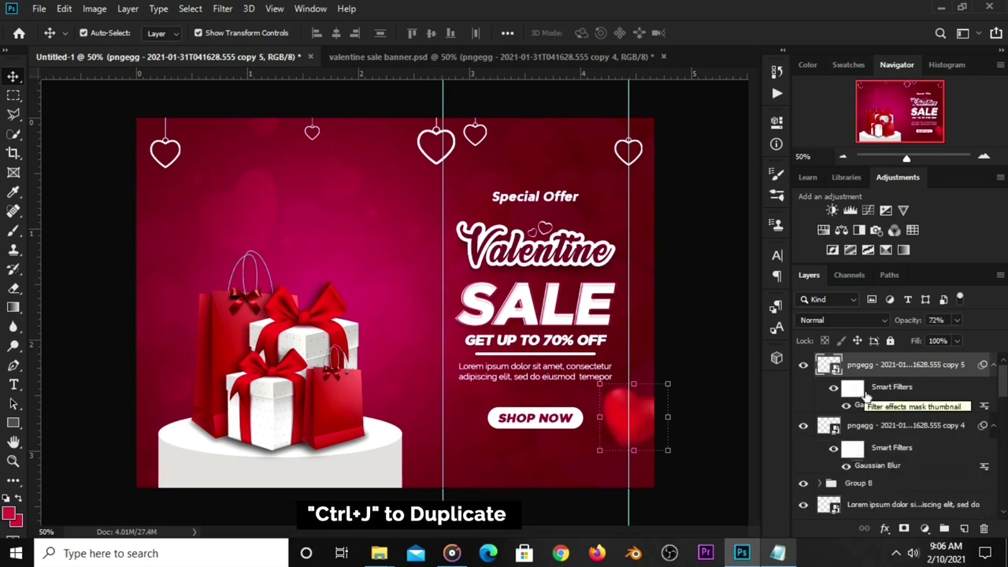
{"action": "mouse_move", "coordinate": [606, 409]}
{"action": "left_mouse_down"}
{"action": "mouse_move", "coordinate": [512, 466]}
{"action": "mouse_move", "coordinate": [450, 471]}
{"action": "left_mouse_up"}
{"action": "key", "text": "ctrl+t"}
{"action": "key", "text": "Return"}
{"action": "left_click_drag", "start_coordinate": [469, 427], "coordinate": [455, 438]}
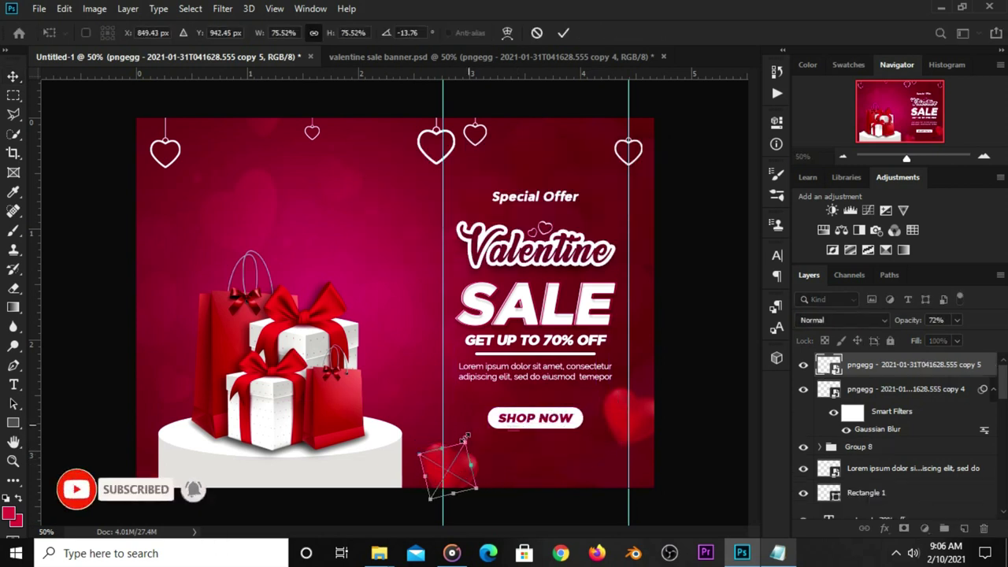
{"action": "key", "text": "Return"}
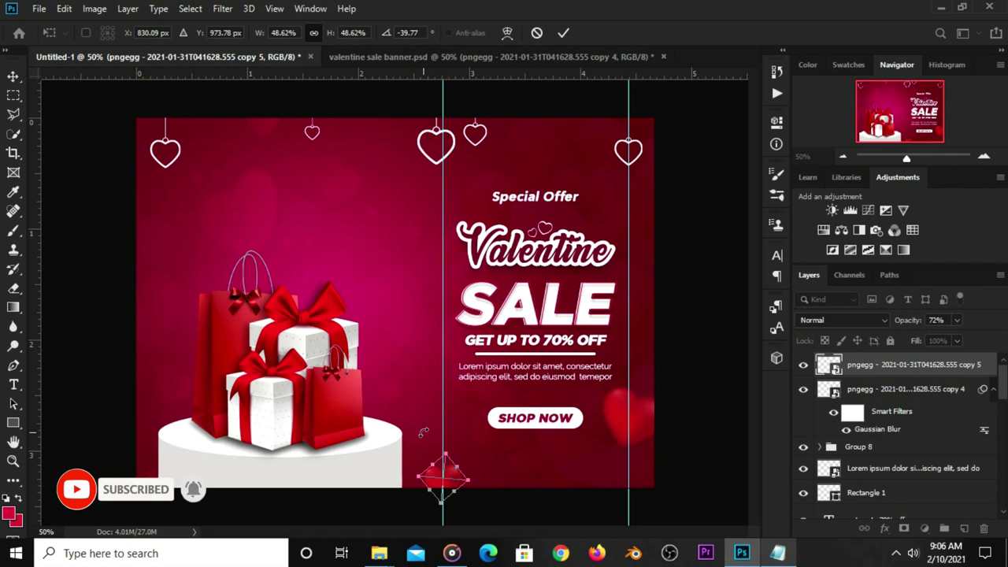
{"action": "key", "text": "ctrl+alt+f"}
Add a second heart copy beside Special Offer, rotated and shrunk to about half size.
{"action": "left_click_drag", "start_coordinate": [628, 426], "coordinate": [630, 426]}
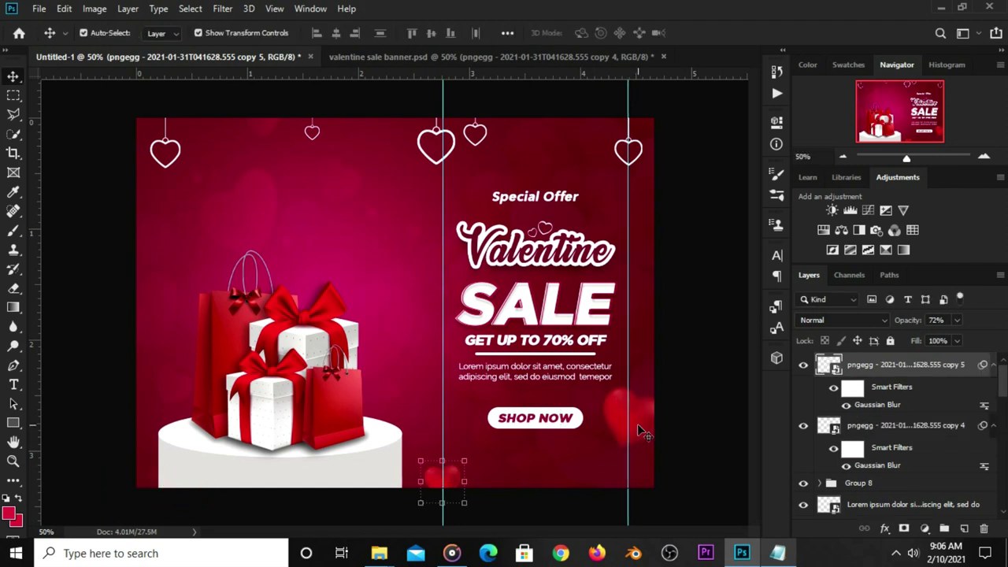
{"action": "left_click", "coordinate": [642, 431]}
{"action": "key", "text": "ctrl+j"}
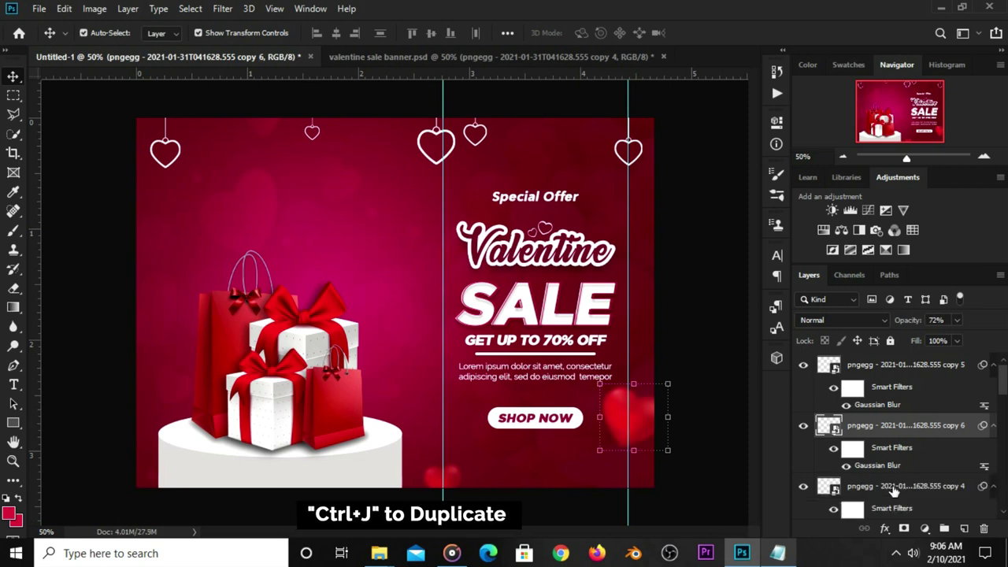
{"action": "mouse_move", "coordinate": [608, 411]}
{"action": "left_mouse_down"}
{"action": "mouse_move", "coordinate": [541, 181]}
{"action": "mouse_move", "coordinate": [427, 231]}
{"action": "left_mouse_up"}
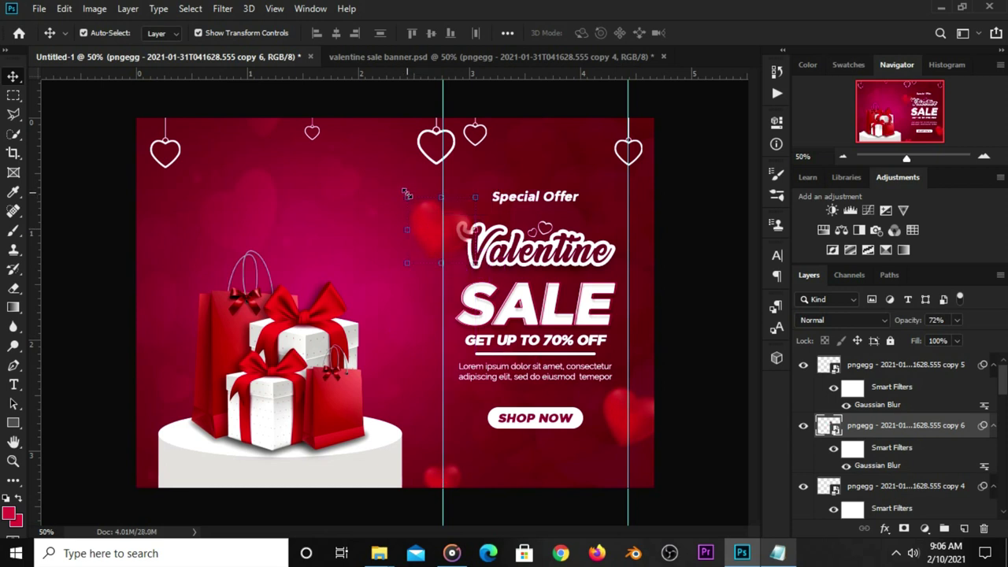
{"action": "key", "text": "ctrl+t"}
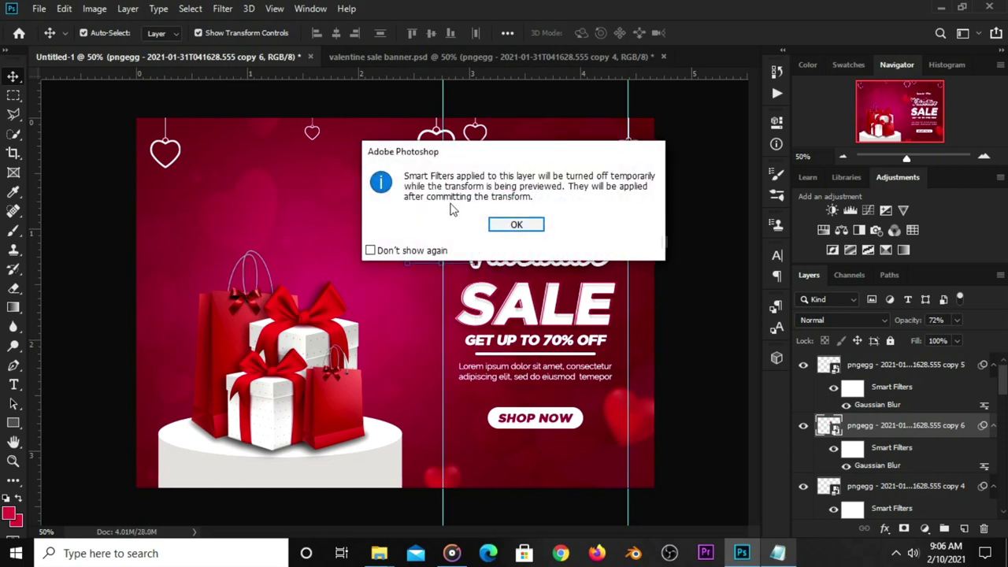
{"action": "left_click", "coordinate": [516, 226]}
{"action": "left_click_drag", "start_coordinate": [399, 204], "coordinate": [419, 215]}
{"action": "left_click_drag", "start_coordinate": [392, 181], "coordinate": [406, 224]}
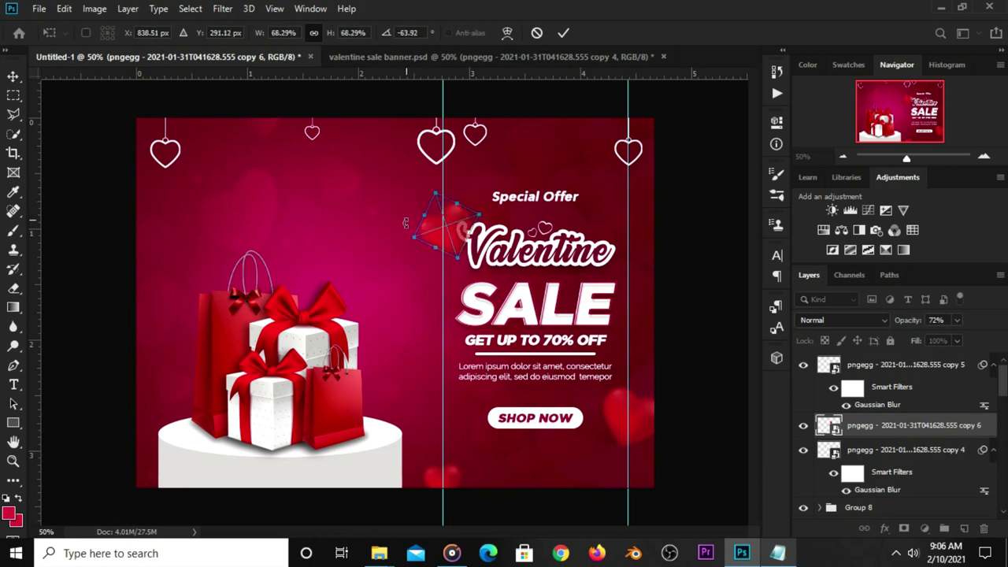
{"action": "left_click_drag", "start_coordinate": [479, 214], "coordinate": [464, 226]}
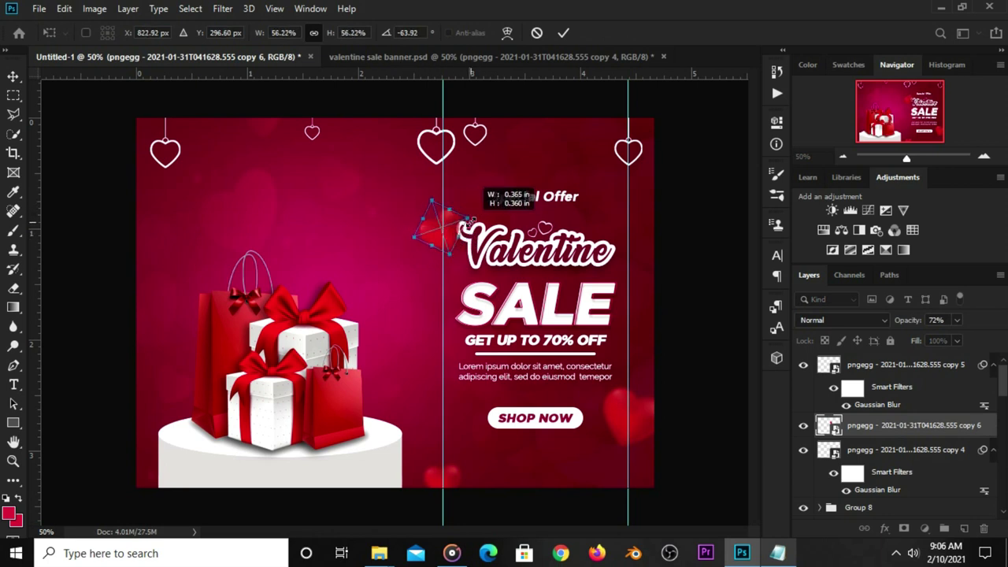
{"action": "key", "text": "Return"}
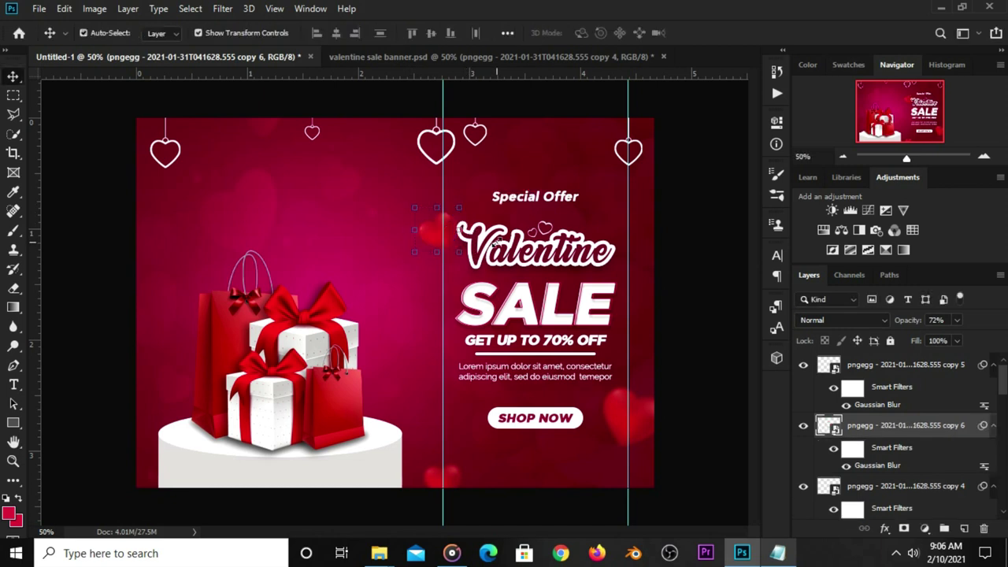
Place a third heart copy left of the gifts, rotated and shrunk to about 35%.
{"action": "left_click", "coordinate": [687, 318]}
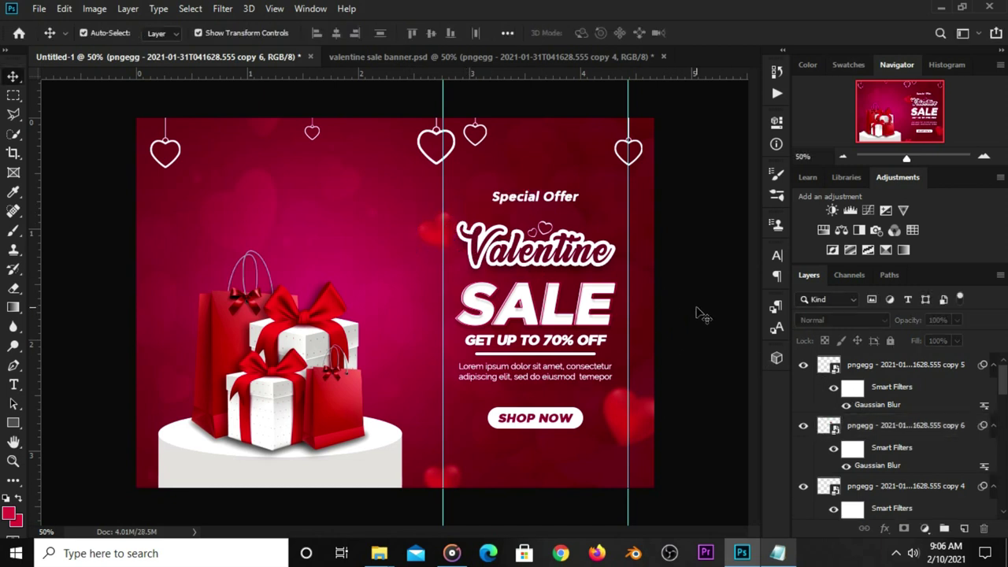
{"action": "left_click", "coordinate": [617, 421]}
{"action": "key", "text": "ctrl"}
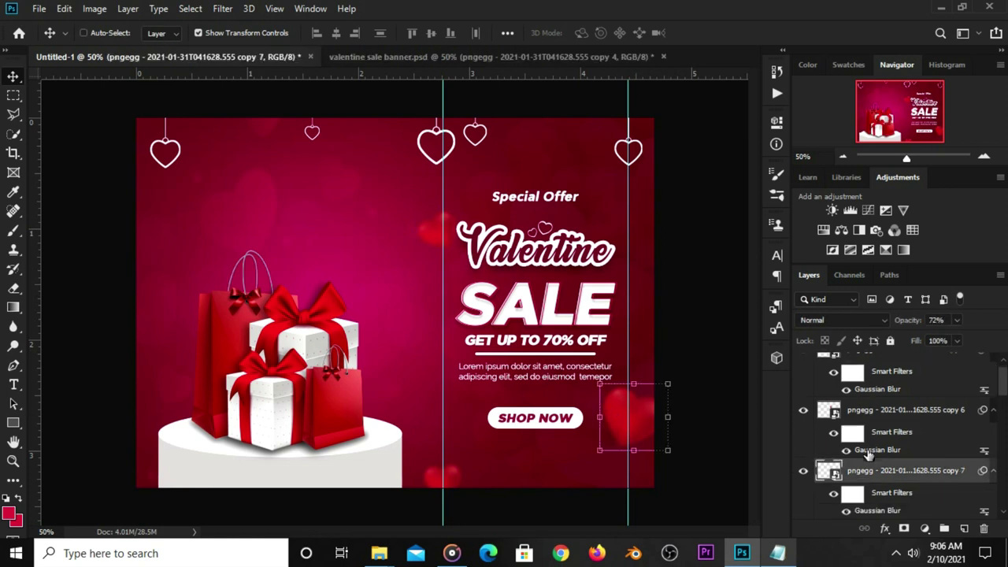
{"action": "scroll", "coordinate": [897, 474], "scroll_direction": "down", "scroll_amount": 1}
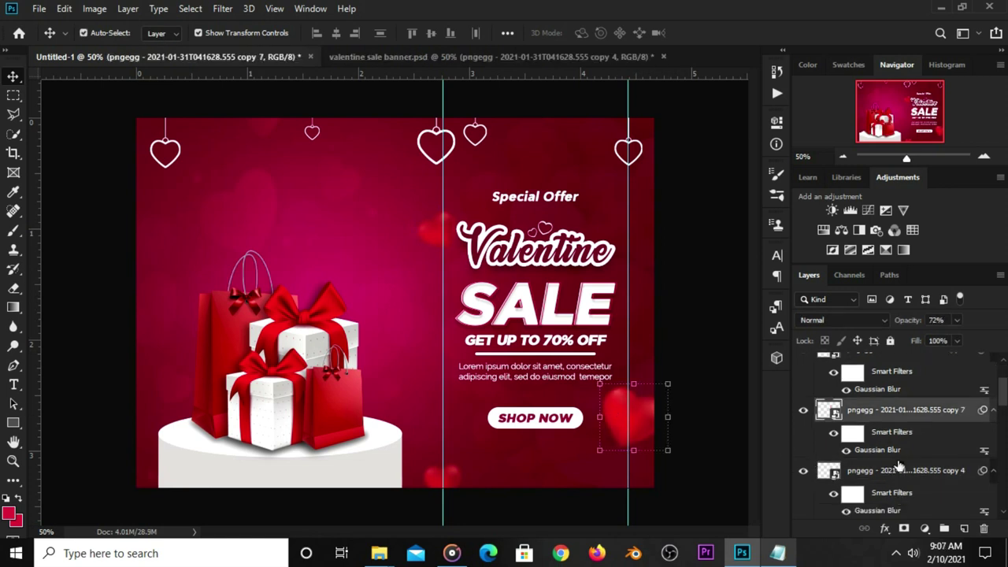
{"action": "mouse_move", "coordinate": [640, 412]}
{"action": "left_mouse_down"}
{"action": "mouse_move", "coordinate": [265, 361]}
{"action": "mouse_move", "coordinate": [183, 298]}
{"action": "left_mouse_up"}
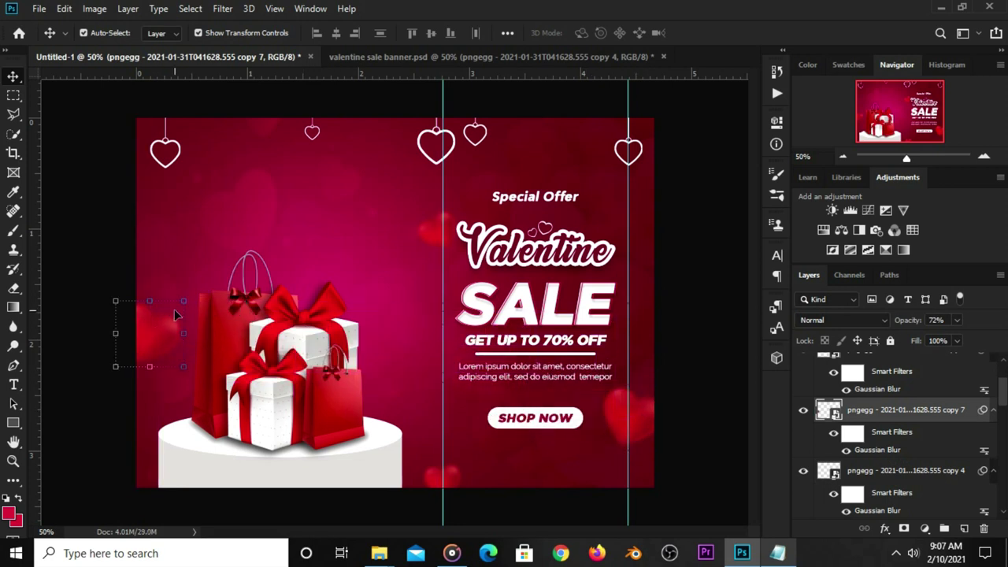
{"action": "left_click", "coordinate": [183, 299]}
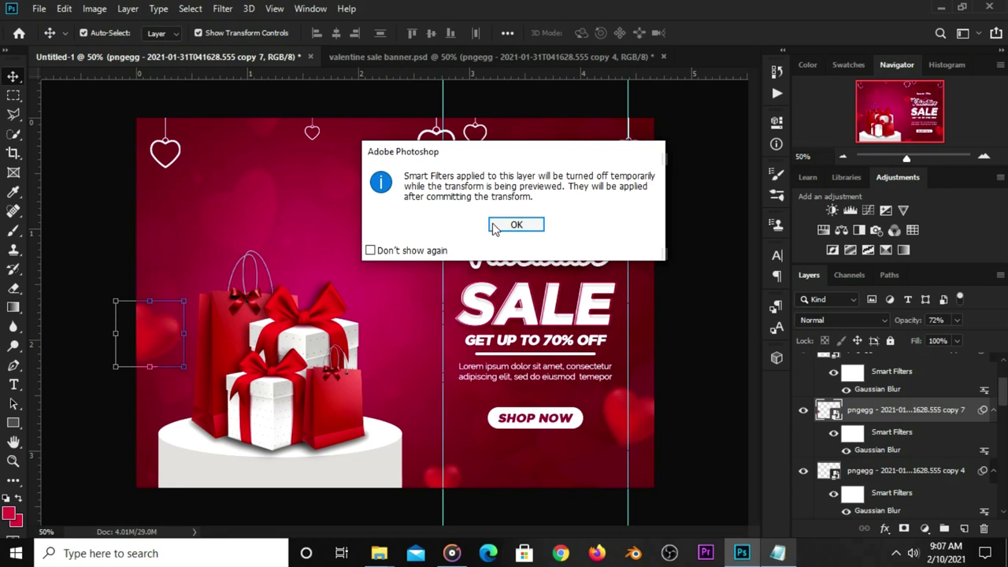
{"action": "left_click", "coordinate": [515, 225]}
{"action": "mouse_move", "coordinate": [185, 347]}
{"action": "left_mouse_down"}
{"action": "mouse_move", "coordinate": [160, 331]}
{"action": "mouse_move", "coordinate": [181, 345]}
{"action": "left_mouse_up"}
{"action": "key", "text": "Return"}
{"action": "key", "text": "ctrl+alt+f"}
{"action": "left_click", "coordinate": [114, 387]}
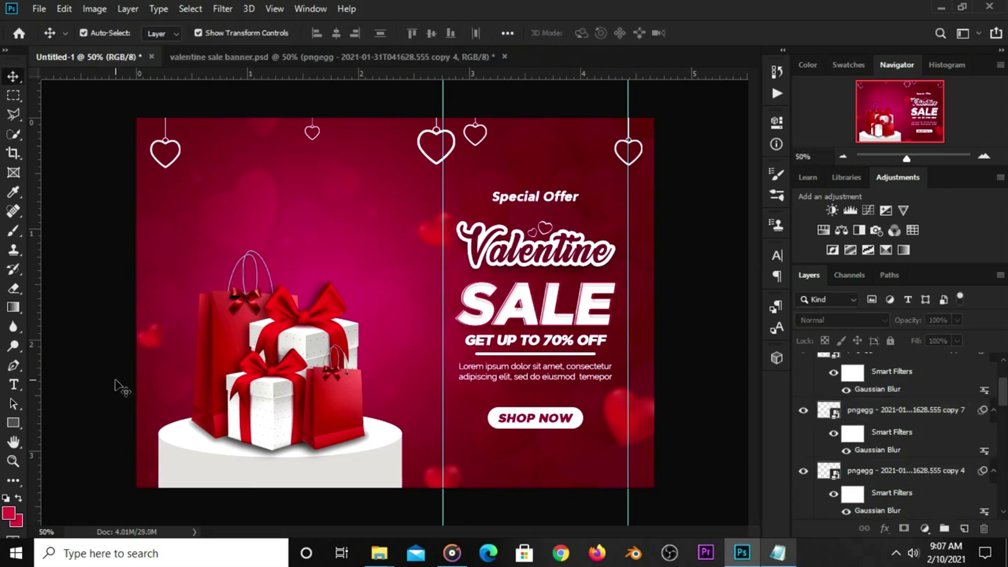
Hide the large hearts picture and bring the three small heart icons into Untitled-1.
{"action": "left_click", "coordinate": [315, 58]}
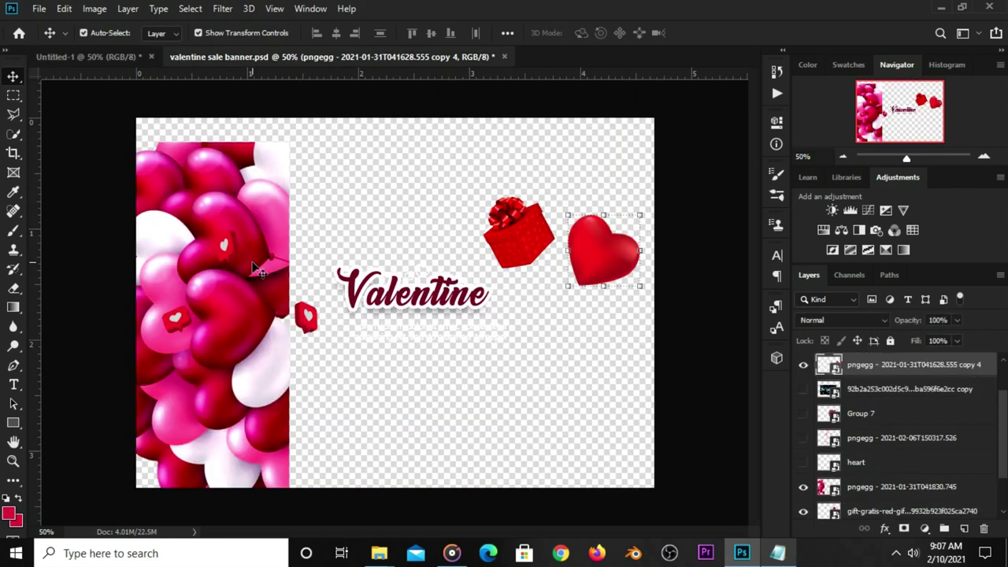
{"action": "left_click", "coordinate": [258, 305]}
{"action": "left_click", "coordinate": [803, 489]}
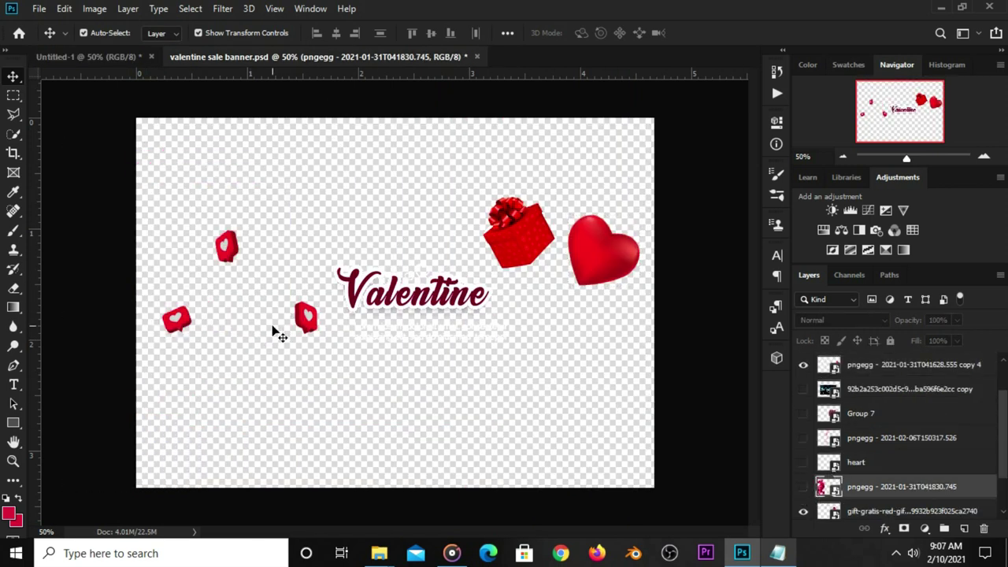
{"action": "left_click_drag", "start_coordinate": [310, 329], "coordinate": [310, 329]}
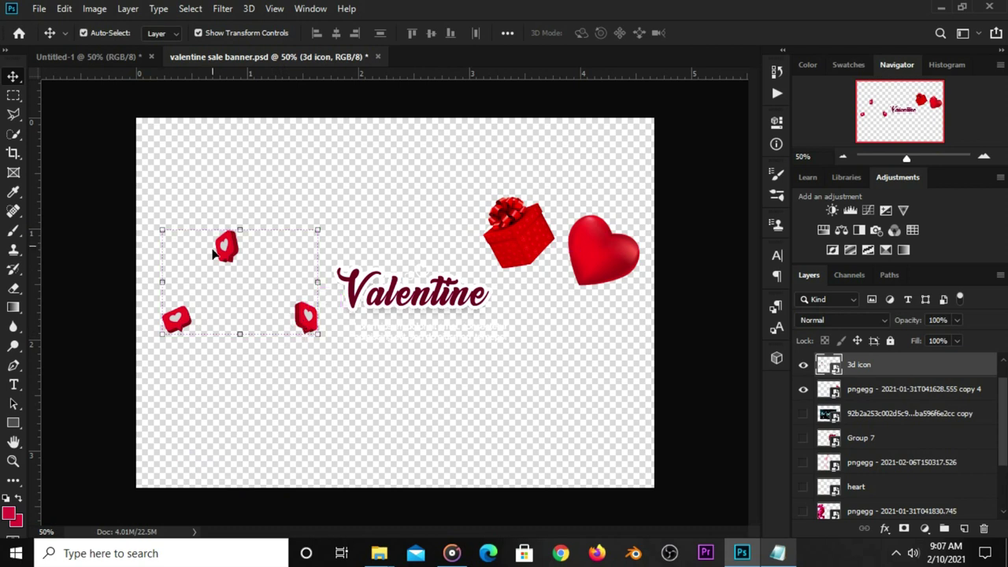
{"action": "left_click_drag", "start_coordinate": [108, 57], "coordinate": [305, 257]}
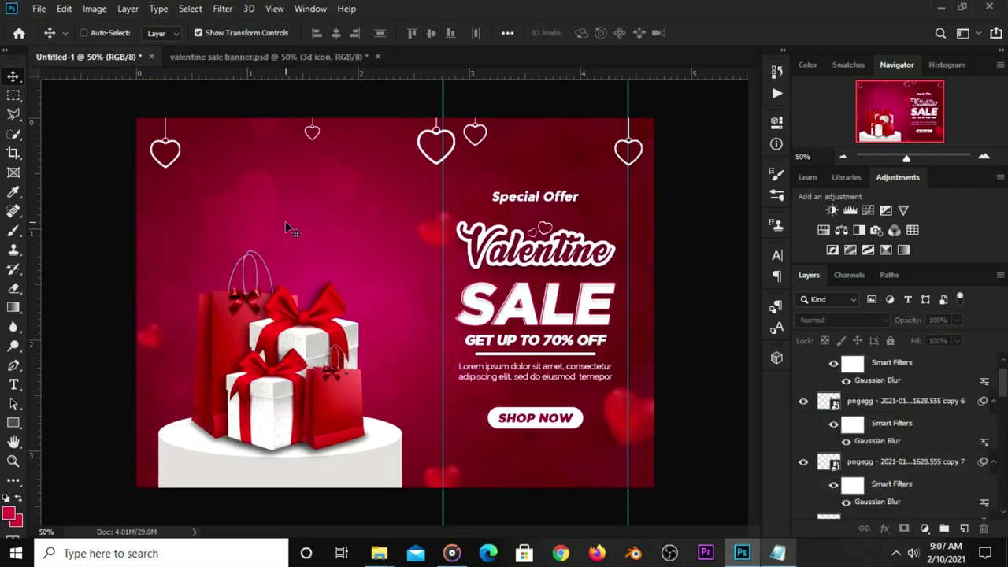
Scale the 3d icon hearts to 78.9% and position them in the upper left.
{"action": "key", "text": "ctrl"}
{"action": "key", "text": "ctrl+t"}
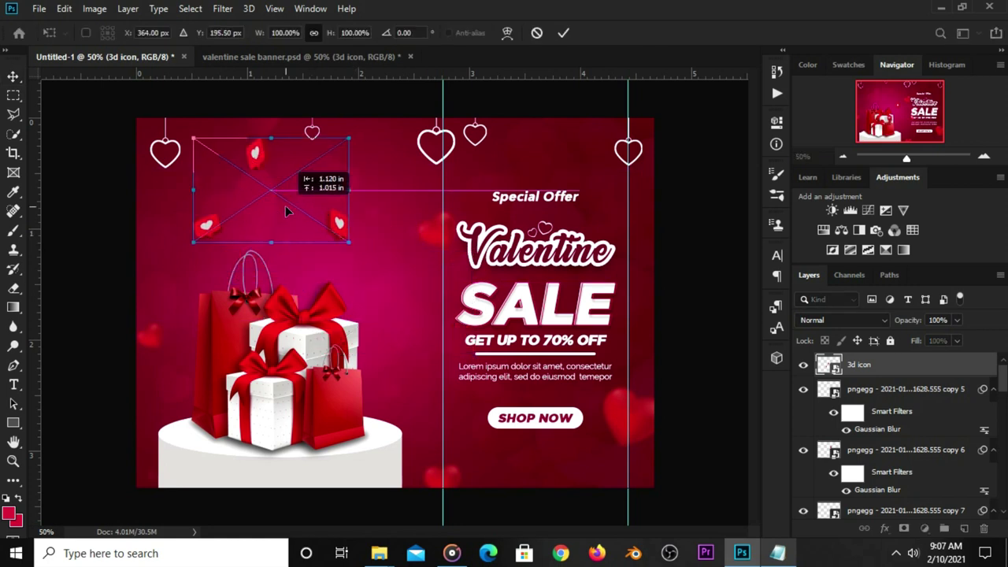
{"action": "left_click_drag", "start_coordinate": [288, 211], "coordinate": [283, 221]}
{"action": "left_click_drag", "start_coordinate": [267, 255], "coordinate": [267, 241]}
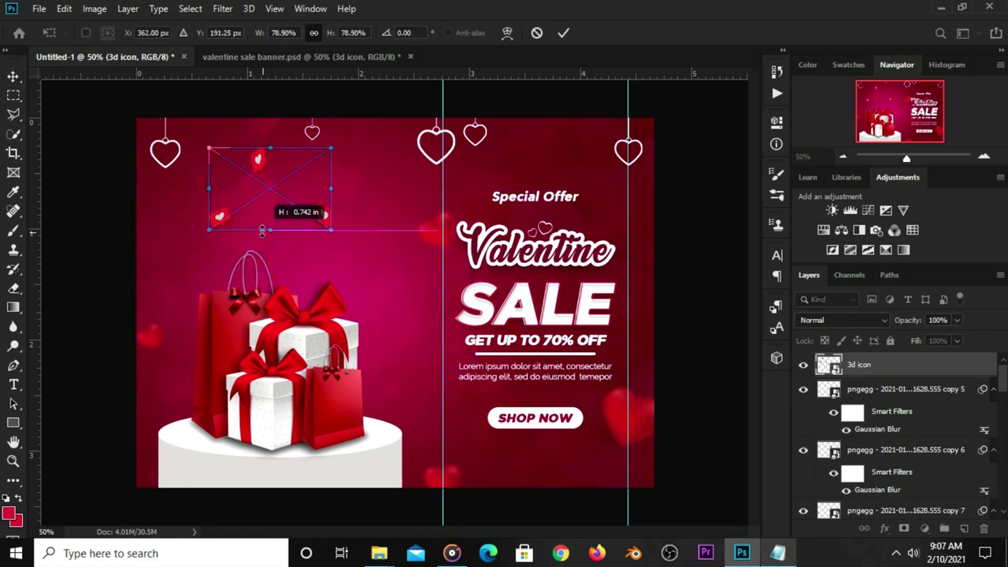
{"action": "left_click_drag", "start_coordinate": [261, 184], "coordinate": [264, 198]}
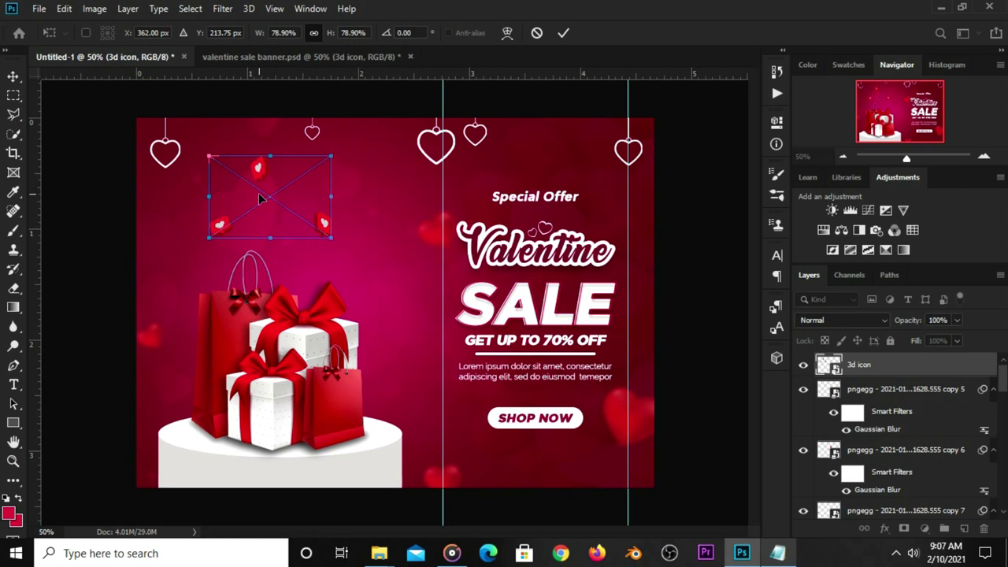
{"action": "key", "text": "Return"}
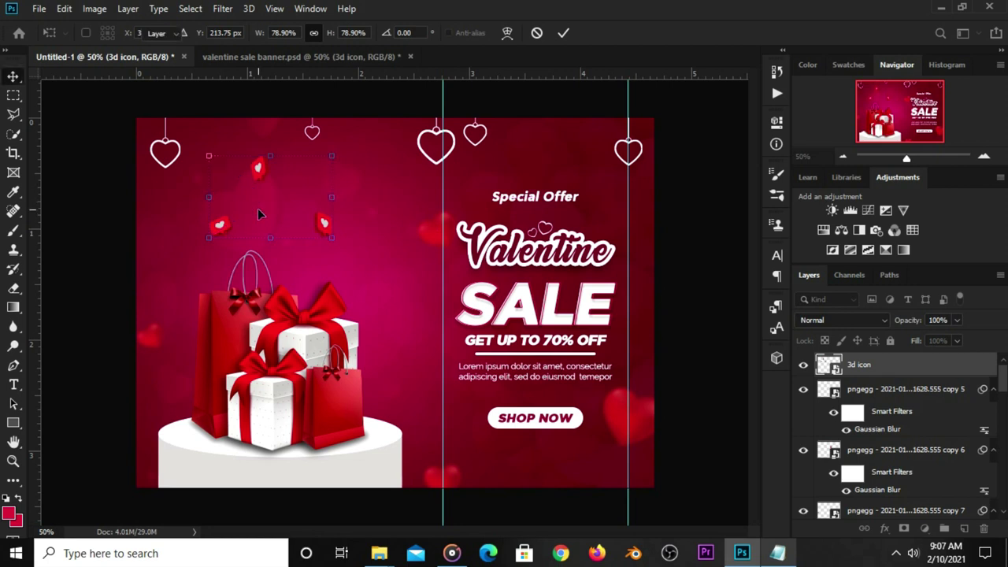
{"action": "left_click", "coordinate": [677, 297]}
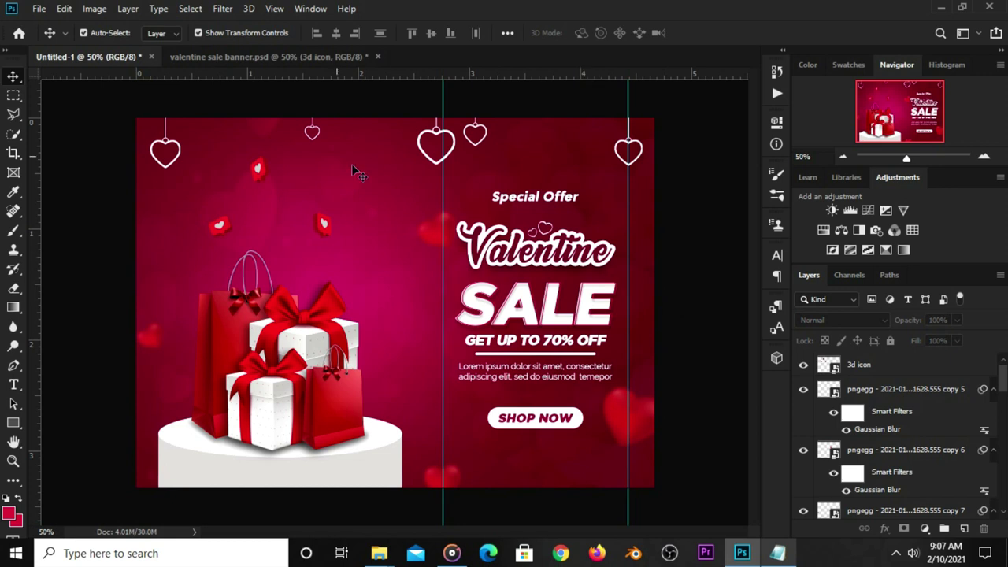
Bring the red gift box into Untitled-1, shrink it to about 52% and tilt it below SHOP NOW.
{"action": "left_click", "coordinate": [314, 55]}
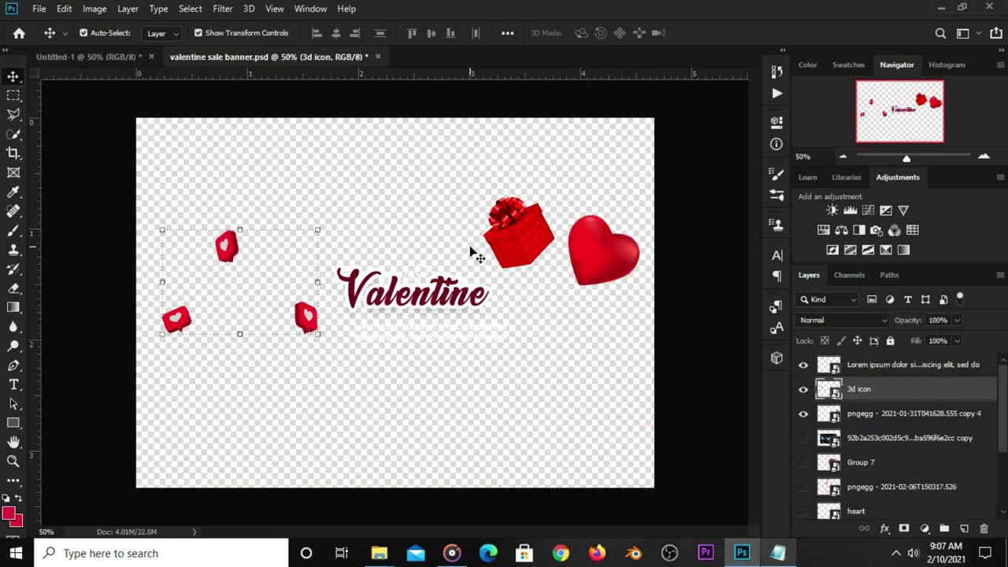
{"action": "left_click", "coordinate": [518, 242]}
{"action": "mouse_move", "coordinate": [155, 152]}
{"action": "left_mouse_down"}
{"action": "mouse_move", "coordinate": [181, 241]}
{"action": "mouse_move", "coordinate": [240, 275]}
{"action": "left_mouse_up"}
{"action": "left_click_drag", "start_coordinate": [379, 301], "coordinate": [256, 220]}
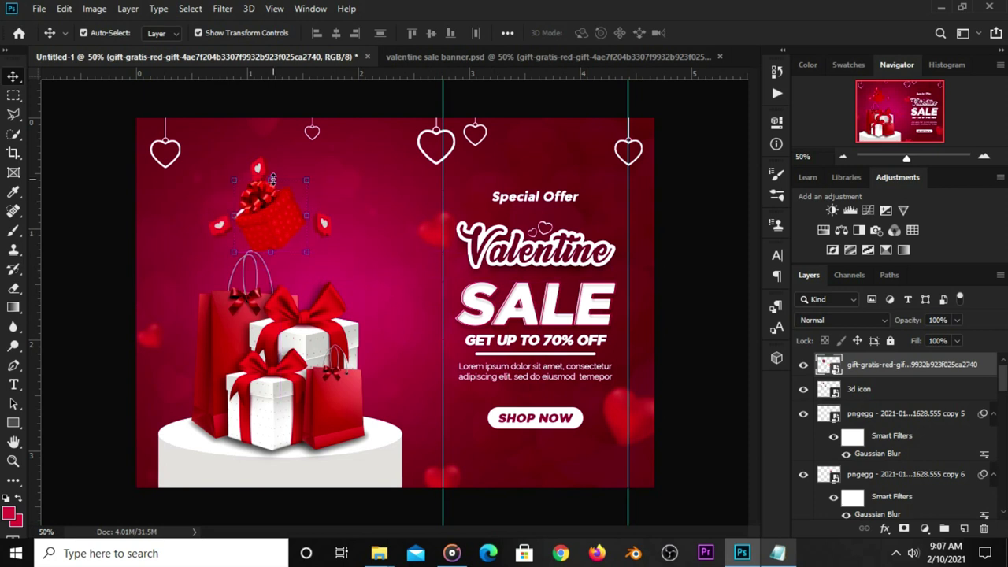
{"action": "key", "text": "ctrl+t"}
{"action": "mouse_move", "coordinate": [270, 181]}
{"action": "left_mouse_down"}
{"action": "mouse_move", "coordinate": [270, 234]}
{"action": "mouse_move", "coordinate": [315, 189]}
{"action": "mouse_move", "coordinate": [514, 498]}
{"action": "mouse_move", "coordinate": [531, 486]}
{"action": "left_mouse_up"}
{"action": "mouse_move", "coordinate": [559, 451]}
{"action": "left_mouse_down"}
{"action": "mouse_move", "coordinate": [532, 478]}
{"action": "mouse_move", "coordinate": [555, 477]}
{"action": "mouse_move", "coordinate": [522, 488]}
{"action": "mouse_move", "coordinate": [526, 481]}
{"action": "left_mouse_up"}
{"action": "key", "text": "Return"}
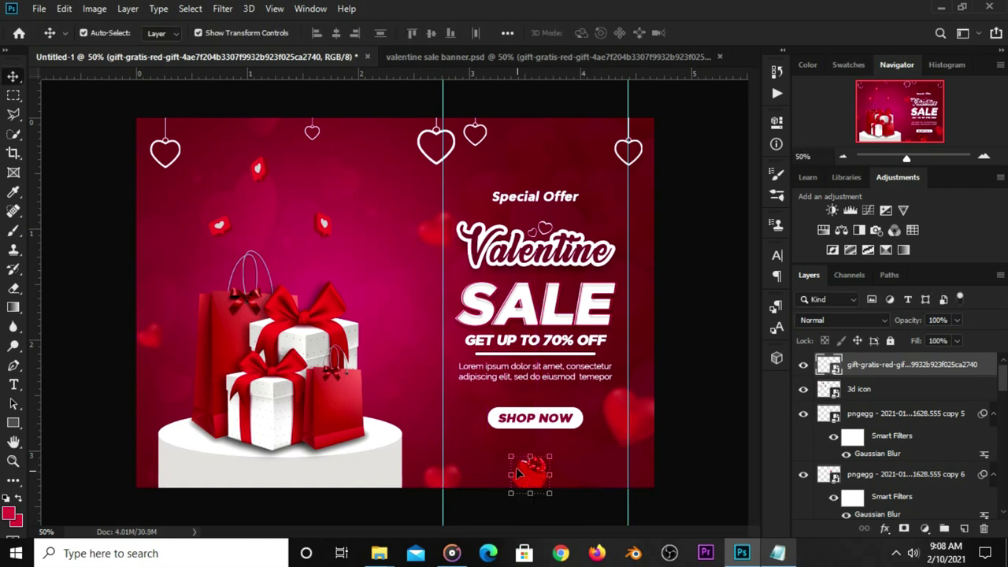
Add a Drop Shadow to the gift box: 23% opacity, 26° angle, 31 px distance, 43 px size.
{"action": "left_click", "coordinate": [886, 529]}
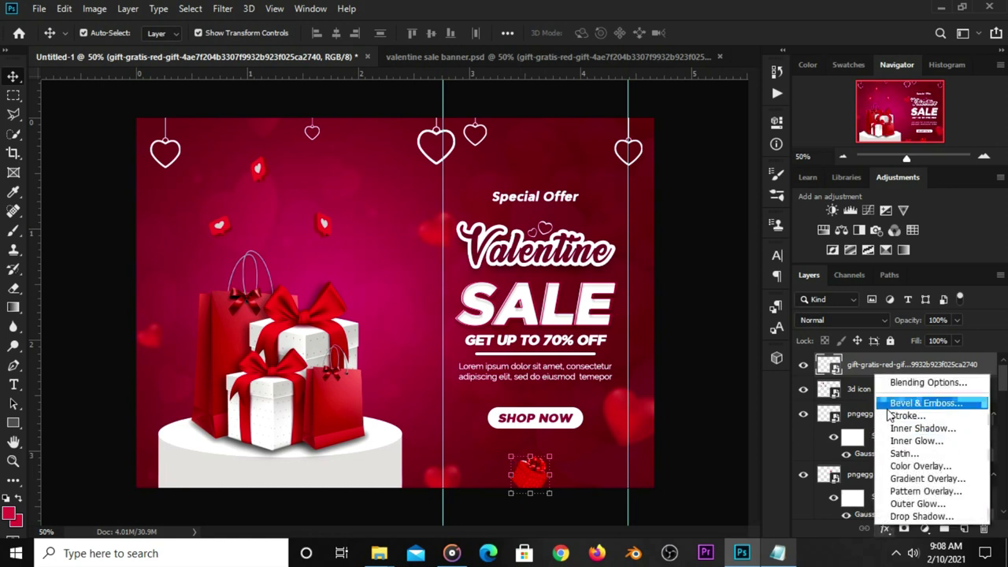
{"action": "left_click", "coordinate": [891, 385]}
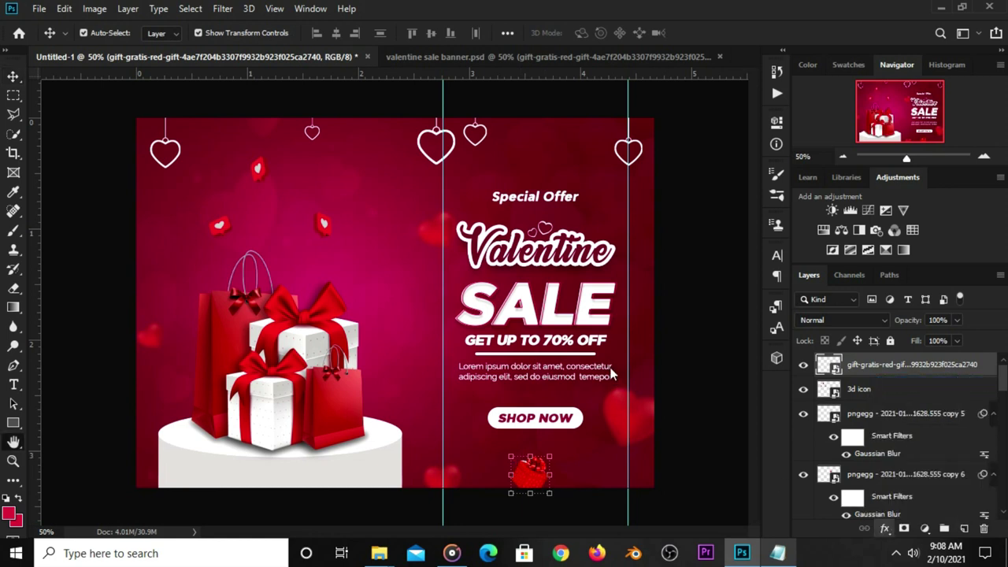
{"action": "left_click", "coordinate": [319, 435]}
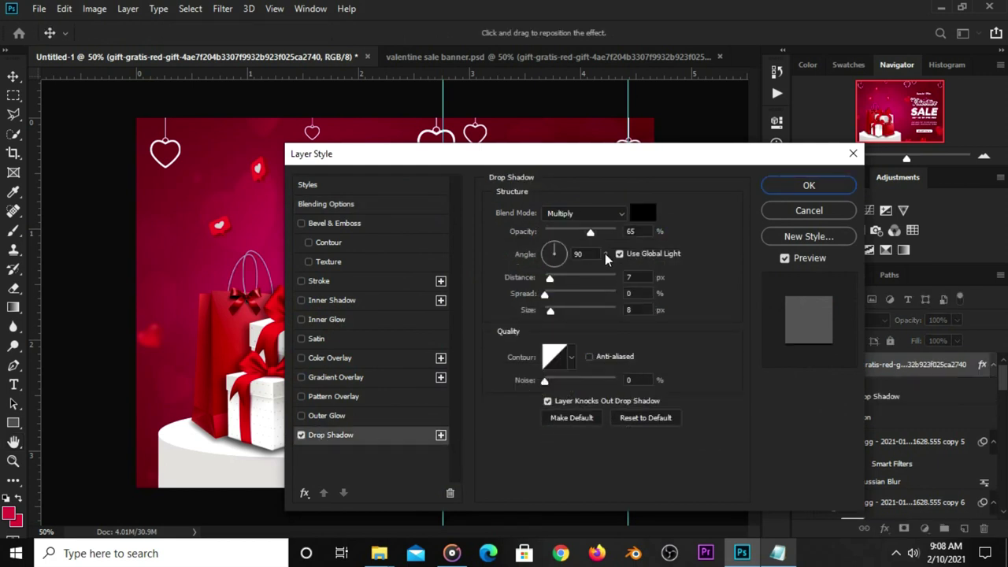
{"action": "left_click_drag", "start_coordinate": [651, 232], "coordinate": [613, 231]}
{"action": "type", "text": "23"}
{"action": "double_click", "coordinate": [579, 254]}
{"action": "type", "text": "26"}
{"action": "key", "text": "Tab"}
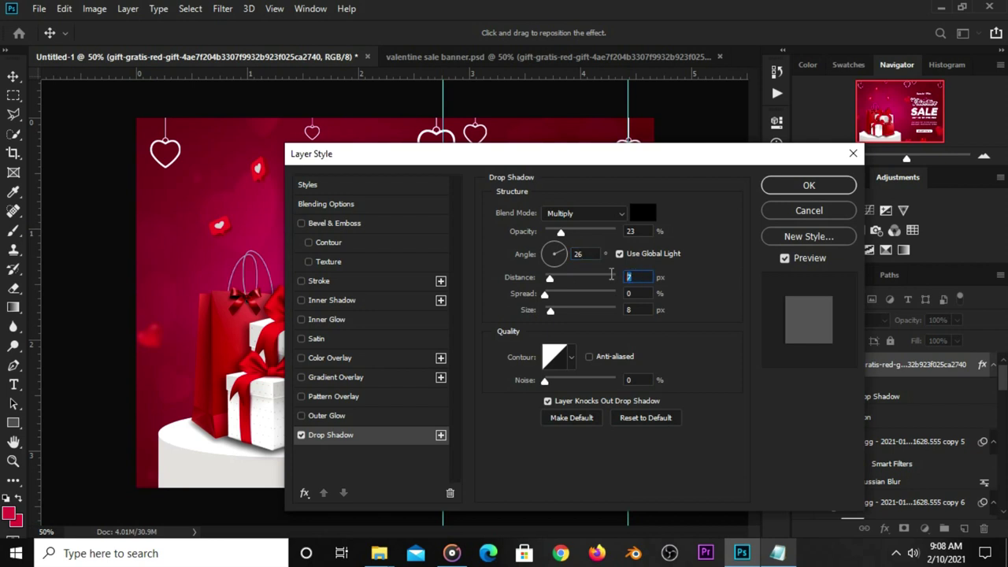
{"action": "type", "text": "31"}
{"action": "key", "text": "Tab"}
{"action": "key", "text": "Tab"}
{"action": "type", "text": "20"}
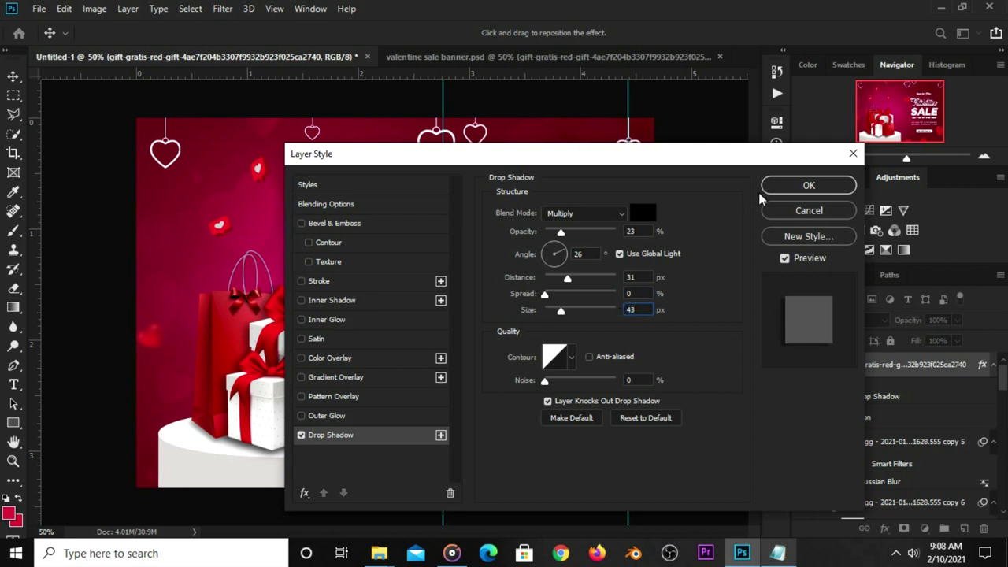
{"action": "left_click", "coordinate": [788, 187]}
{"action": "left_click", "coordinate": [803, 365]}
{"action": "left_click", "coordinate": [804, 364]}
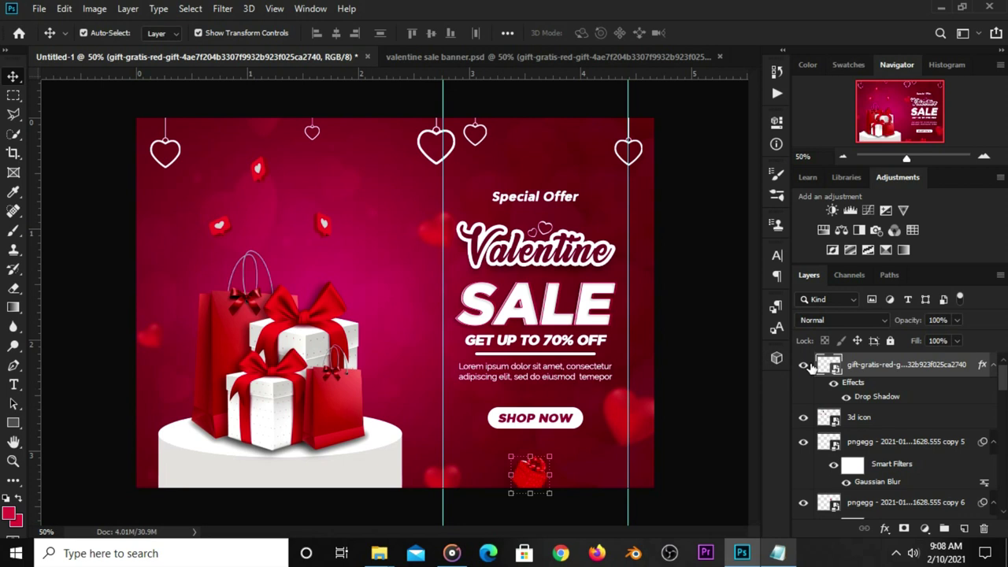
Duplicate the shadowed gift and place the copy beside SALE at the right edge, tilted about -24°.
{"action": "key", "text": "ctrl+j"}
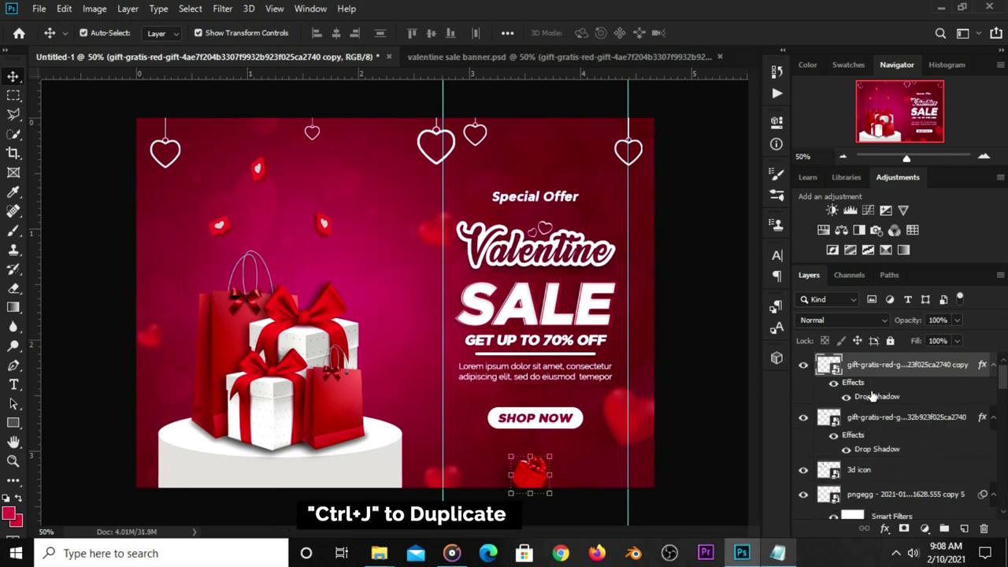
{"action": "mouse_move", "coordinate": [532, 478]}
{"action": "left_mouse_down"}
{"action": "mouse_move", "coordinate": [647, 308]}
{"action": "mouse_move", "coordinate": [637, 238]}
{"action": "left_mouse_up"}
{"action": "key", "text": "ctrl+t"}
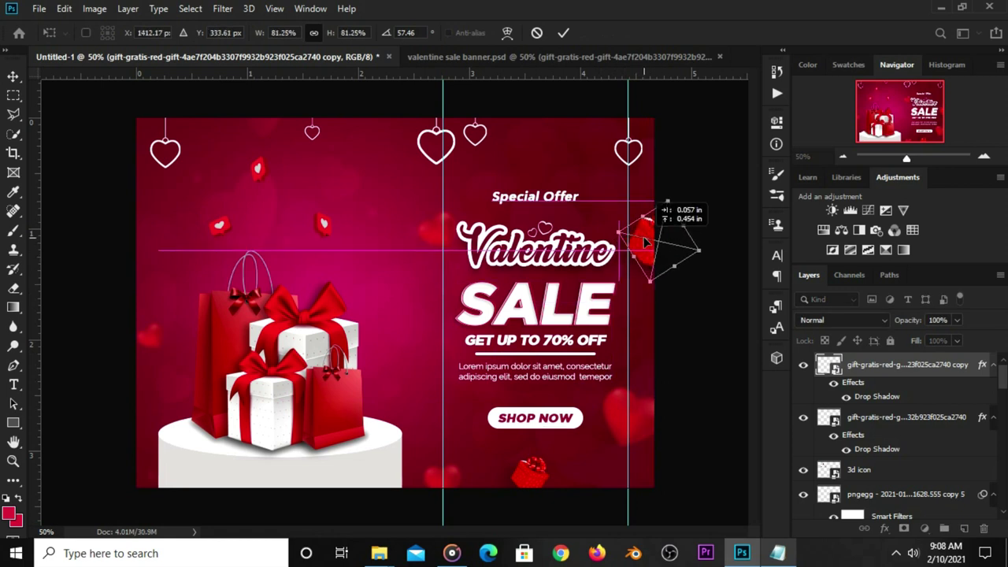
{"action": "left_click", "coordinate": [563, 33]}
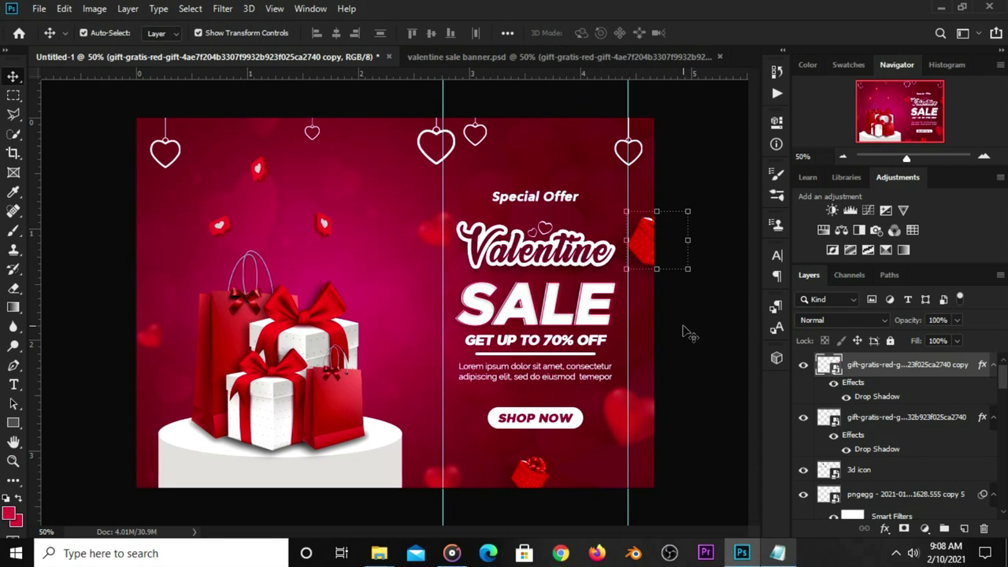
{"action": "key", "text": "ctrl+t"}
{"action": "mouse_move", "coordinate": [637, 207]}
{"action": "left_mouse_down"}
{"action": "mouse_move", "coordinate": [651, 250]}
{"action": "mouse_move", "coordinate": [677, 236]}
{"action": "left_mouse_up"}
{"action": "key", "text": "Return"}
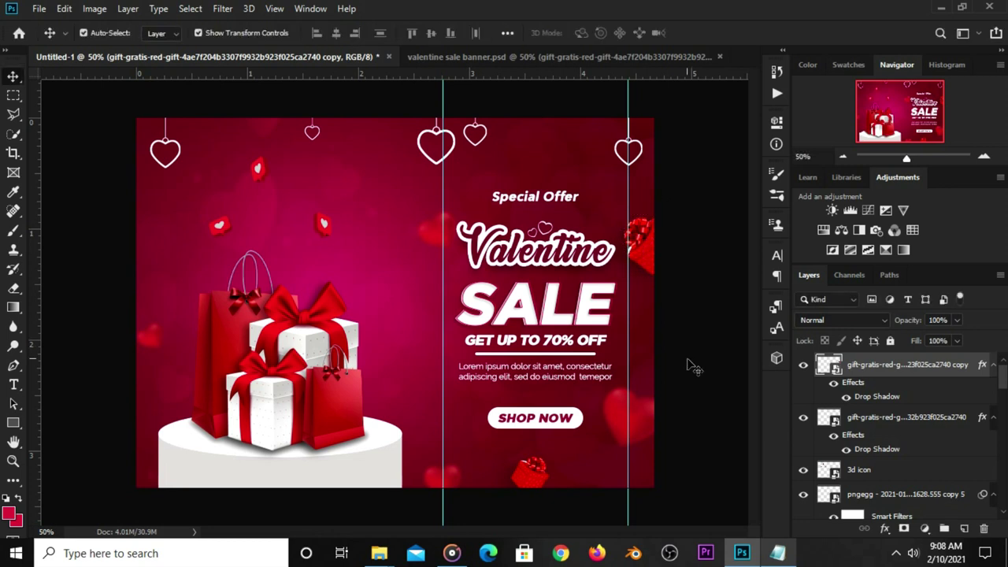
{"action": "left_click", "coordinate": [692, 366]}
Duplicate the right-edge gift and move the new copy left above the shopping bags.
{"action": "left_click", "coordinate": [642, 251]}
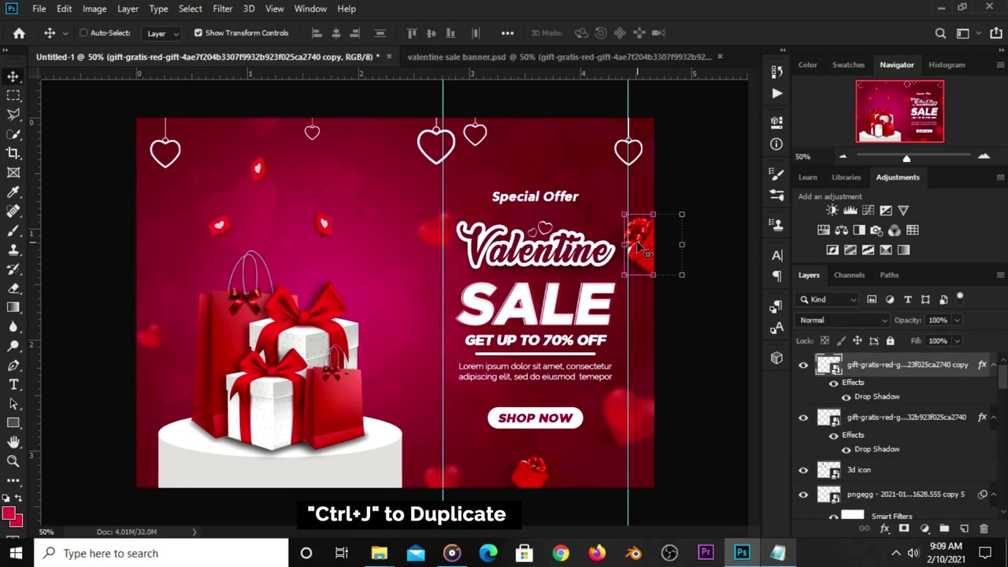
{"action": "key", "text": "ctrl+j"}
{"action": "left_click_drag", "start_coordinate": [647, 250], "coordinate": [345, 258]}
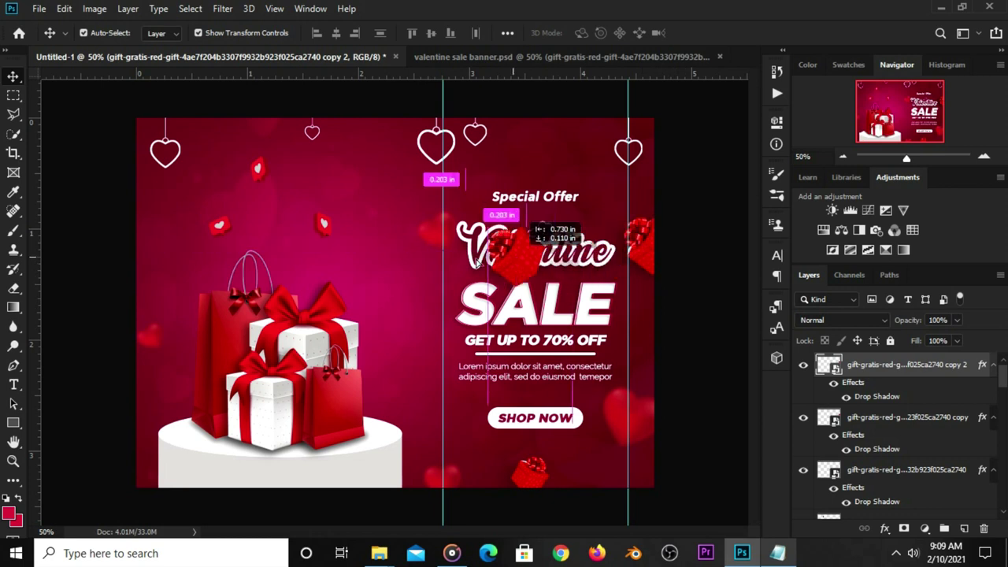
Clear the layer style on gift copy 2, then scale it to 55.24% near the top hearts.
{"action": "right_click", "coordinate": [887, 376]}
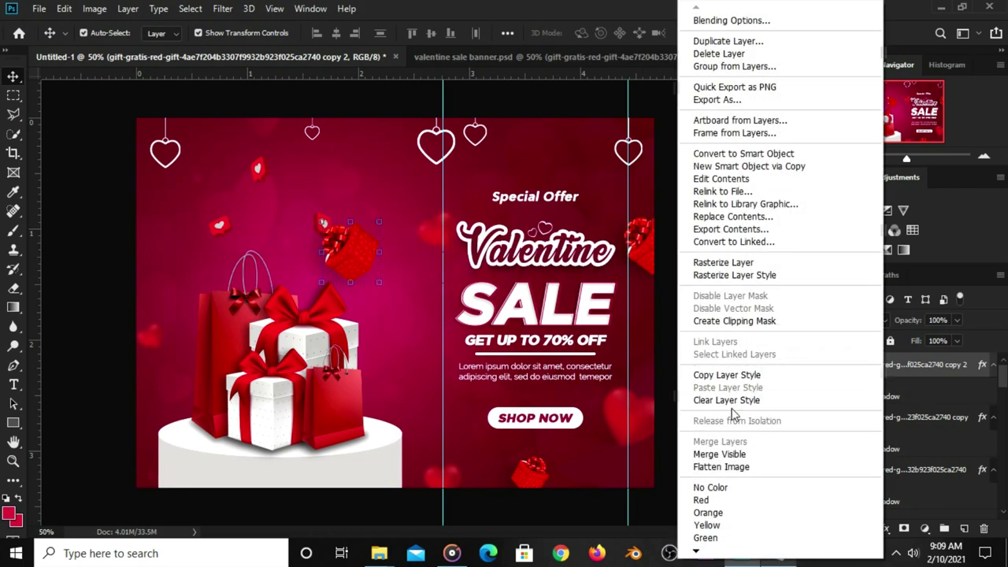
{"action": "left_click", "coordinate": [727, 401]}
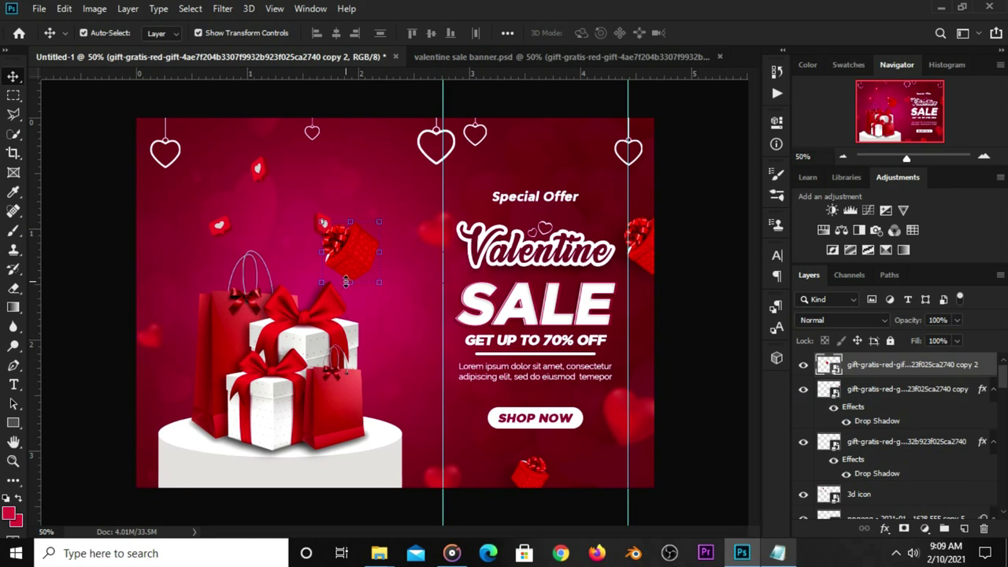
{"action": "key", "text": "ctrl+t"}
{"action": "mouse_move", "coordinate": [345, 282]}
{"action": "left_mouse_down"}
{"action": "mouse_move", "coordinate": [315, 209]}
{"action": "mouse_move", "coordinate": [352, 183]}
{"action": "left_mouse_up"}
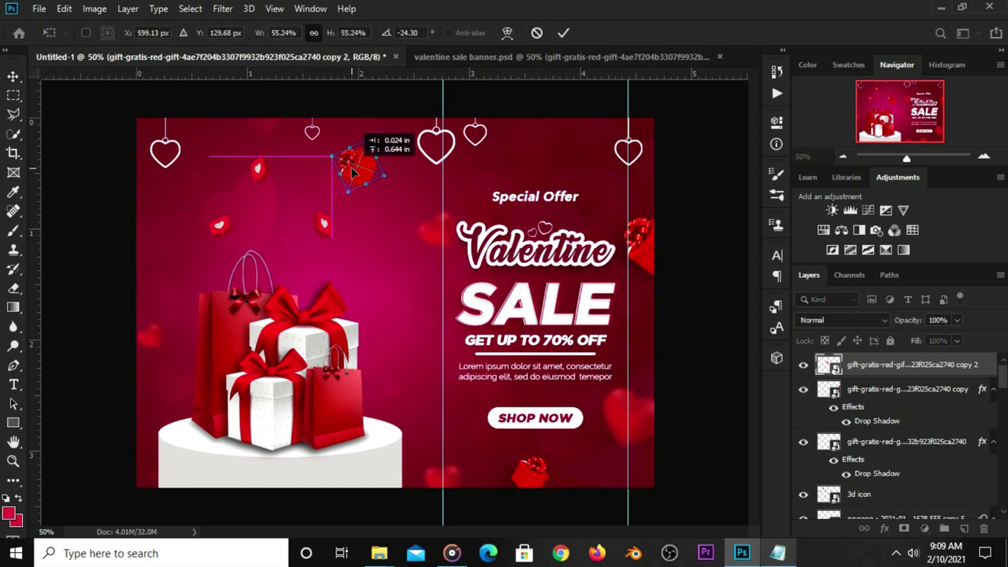
{"action": "key", "text": "Return"}
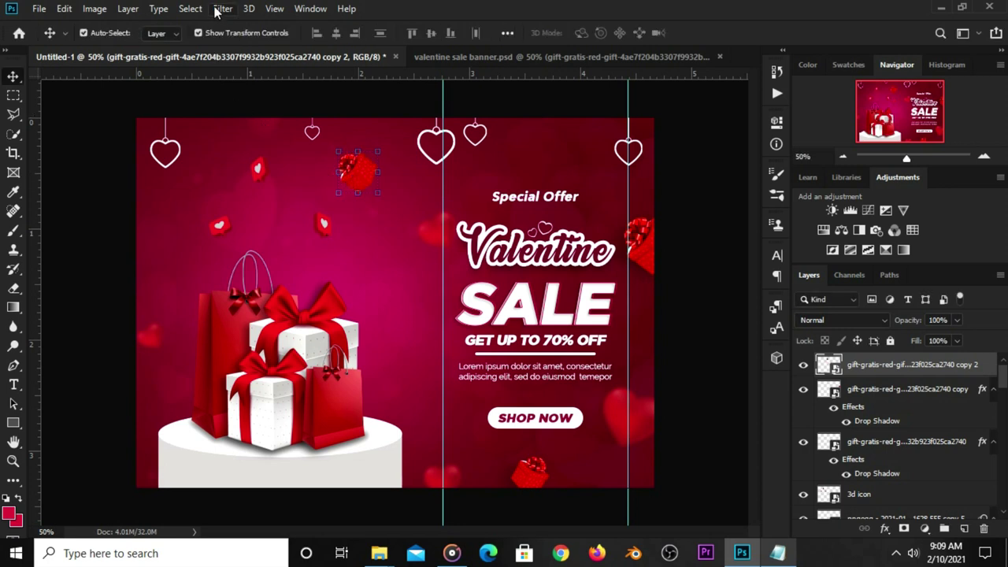
Give the small top gift a Motion Blur of angle 0, distance 5, then duplicate the layer.
{"action": "left_click", "coordinate": [221, 9]}
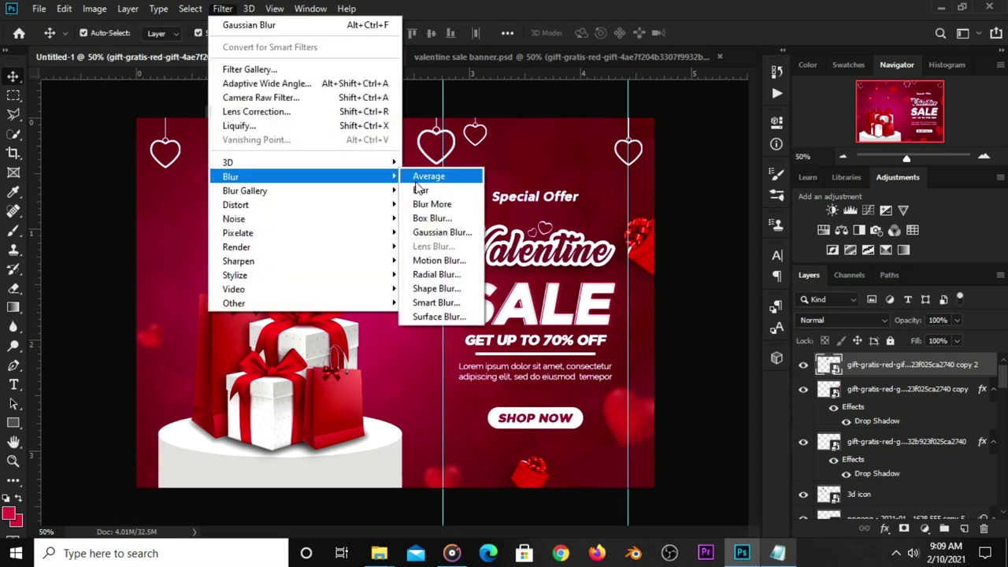
{"action": "left_click", "coordinate": [433, 260]}
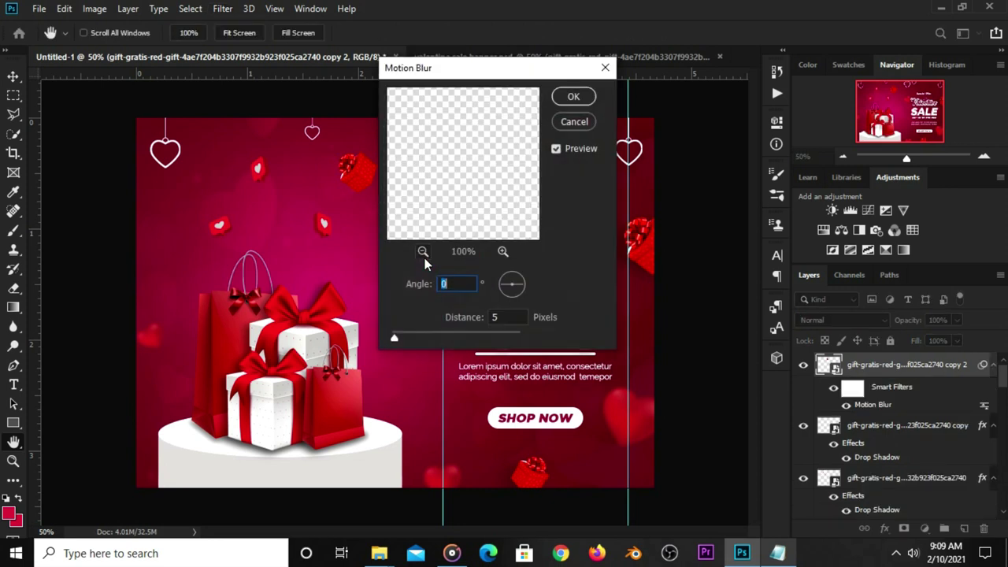
{"action": "left_click", "coordinate": [494, 317]}
{"action": "left_click", "coordinate": [576, 96]}
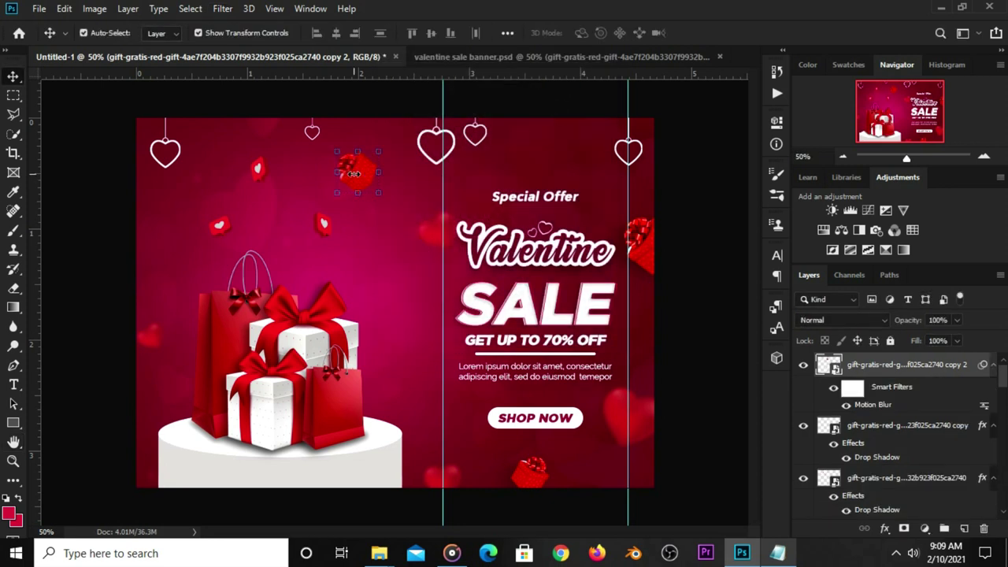
{"action": "key", "text": "ctrl+j"}
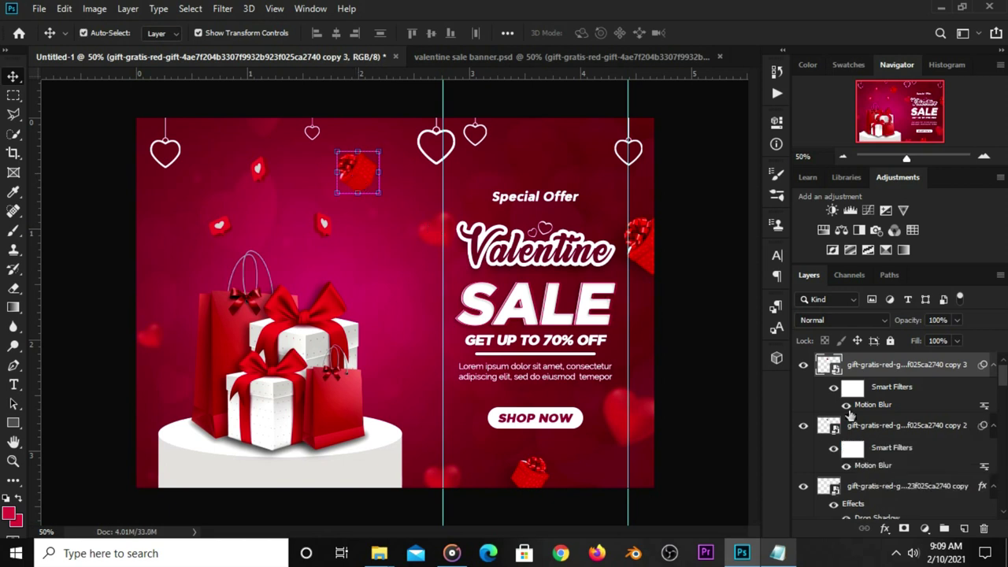
Move the copy 3 gift to the upper left and rotate it twice by 90° clockwise.
{"action": "left_click_drag", "start_coordinate": [328, 187], "coordinate": [171, 225]}
{"action": "left_click", "coordinate": [171, 225]}
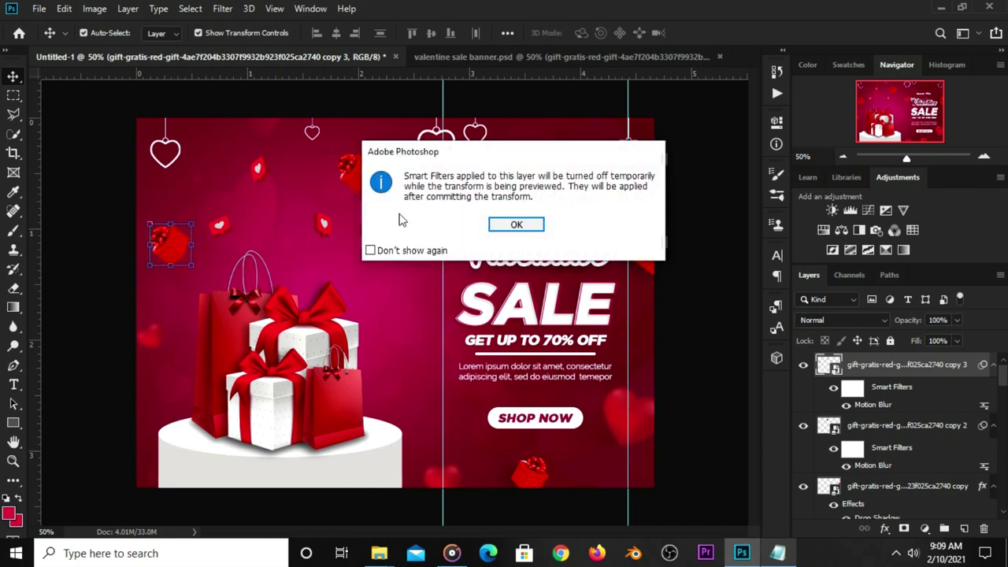
{"action": "left_click", "coordinate": [515, 224]}
{"action": "right_click", "coordinate": [164, 244]}
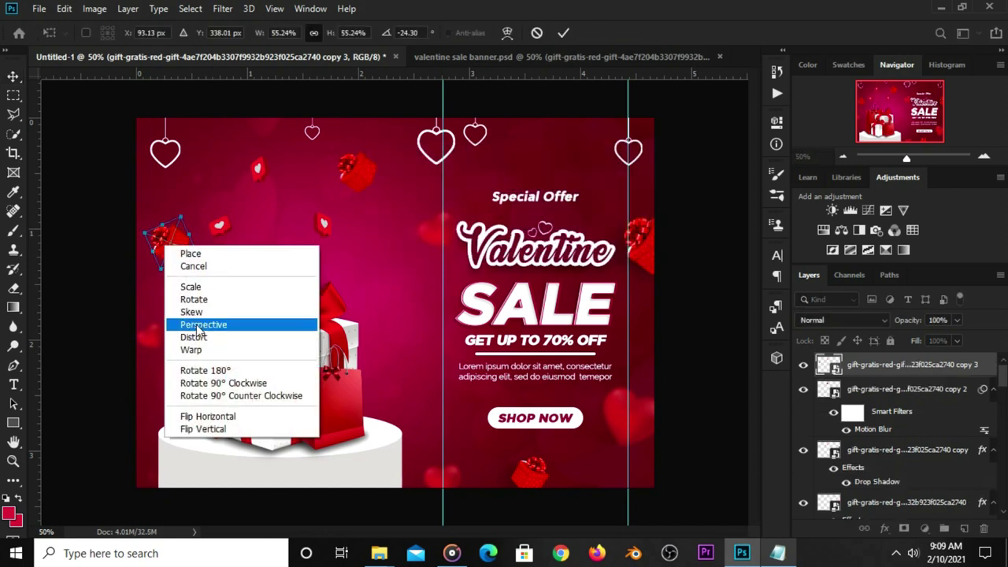
{"action": "left_click", "coordinate": [206, 383]}
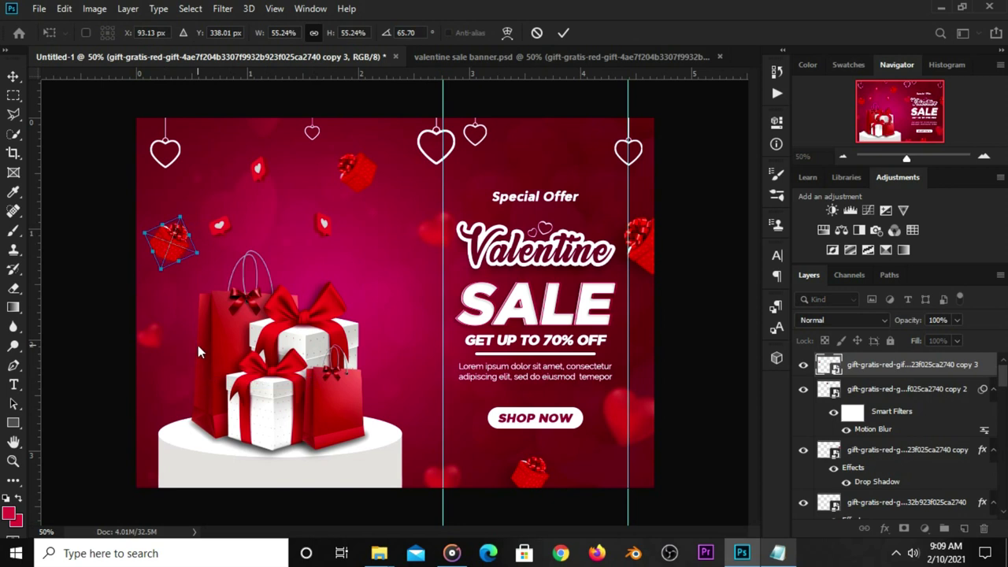
{"action": "right_click", "coordinate": [175, 249]}
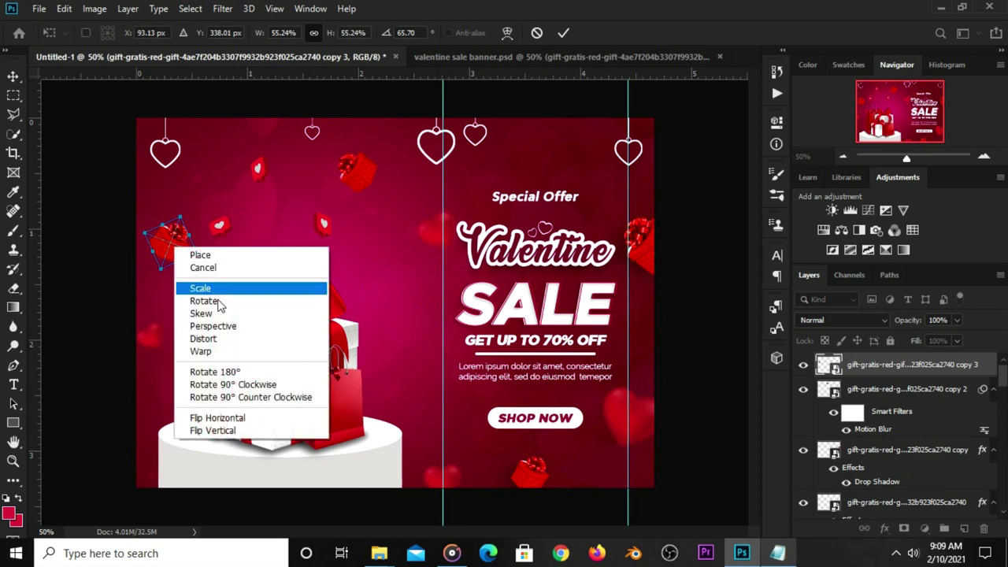
{"action": "left_click", "coordinate": [228, 384]}
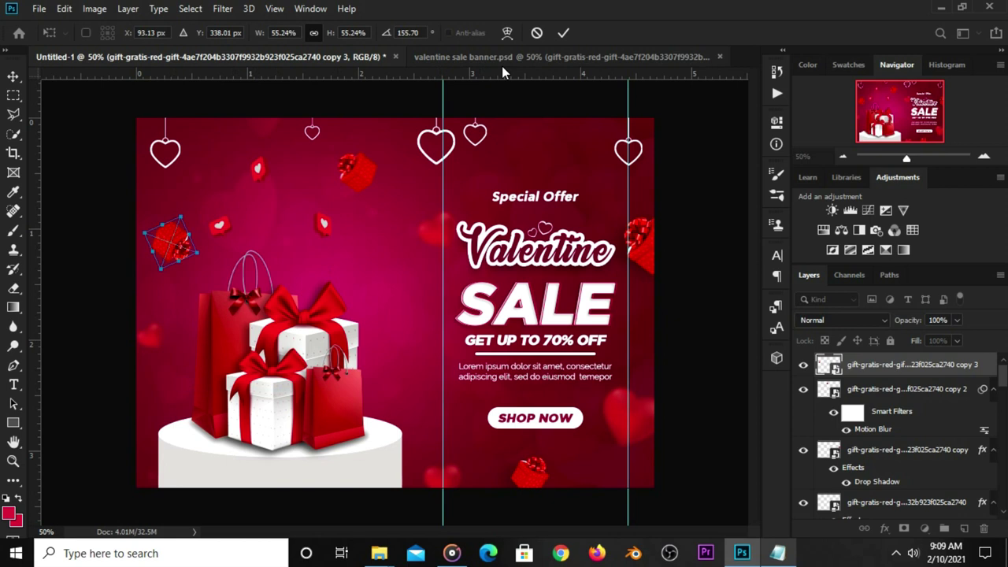
{"action": "left_click", "coordinate": [560, 32]}
{"action": "left_click", "coordinate": [675, 300]}
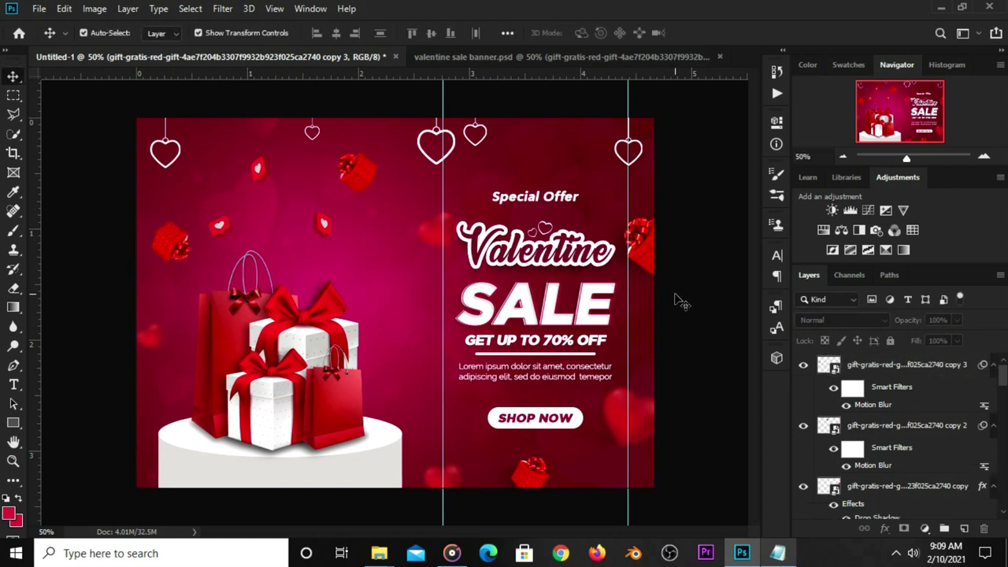
Clear all guides and stamp the visible layers into a merged Layer 3 on top.
{"action": "left_click", "coordinate": [274, 9]}
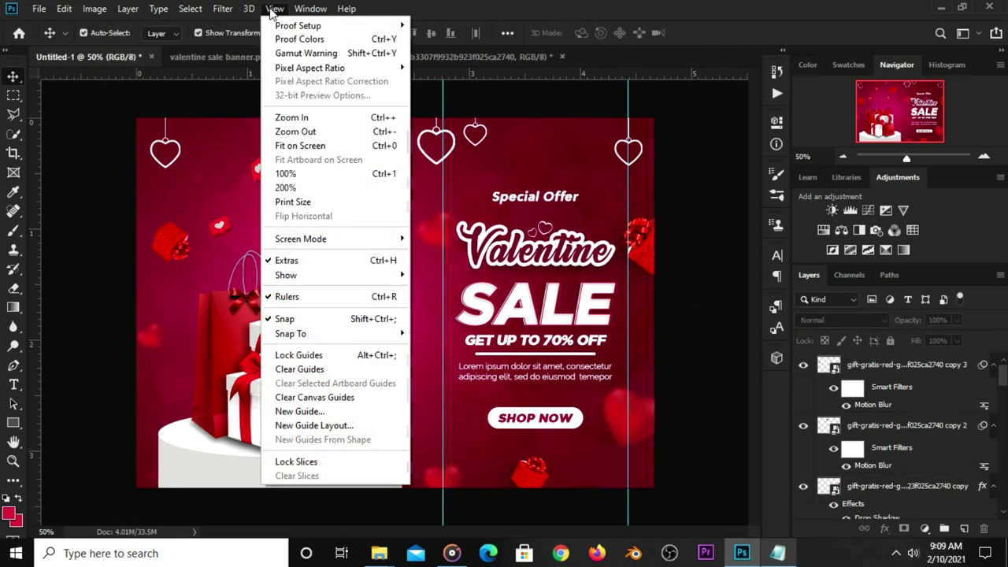
{"action": "left_click", "coordinate": [307, 368]}
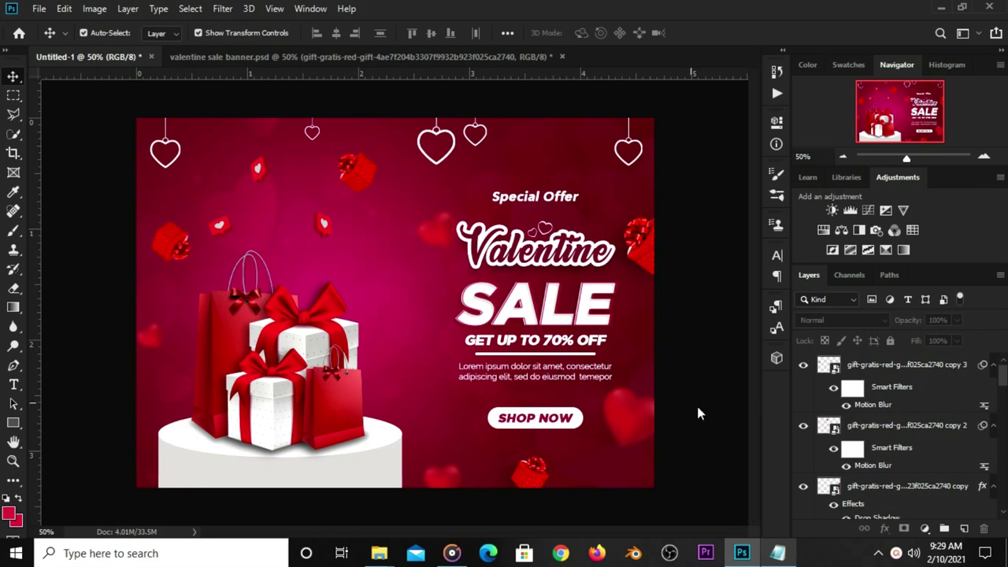
{"action": "key", "text": "ctrl+shift+alt+e"}
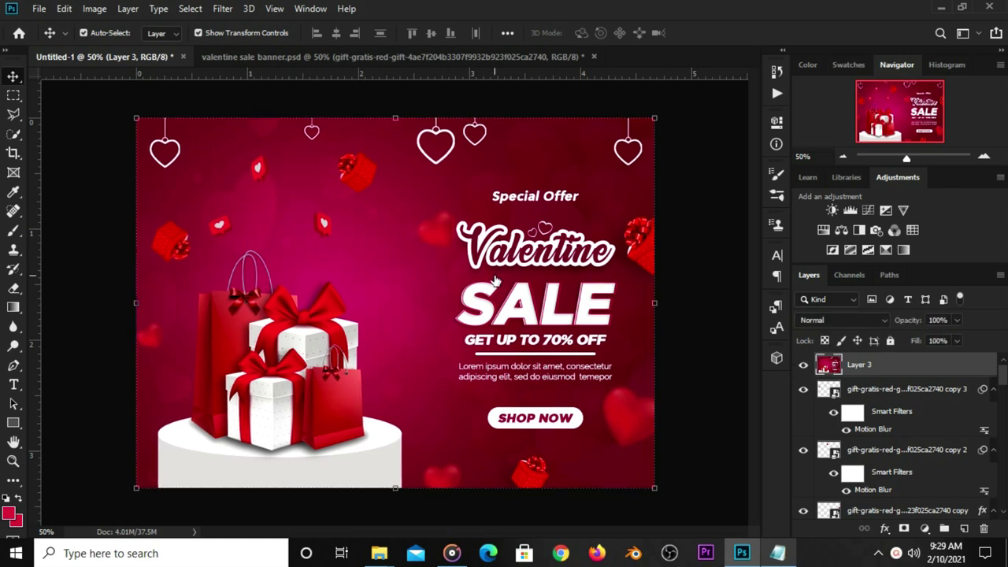
{"action": "left_click", "coordinate": [222, 8]}
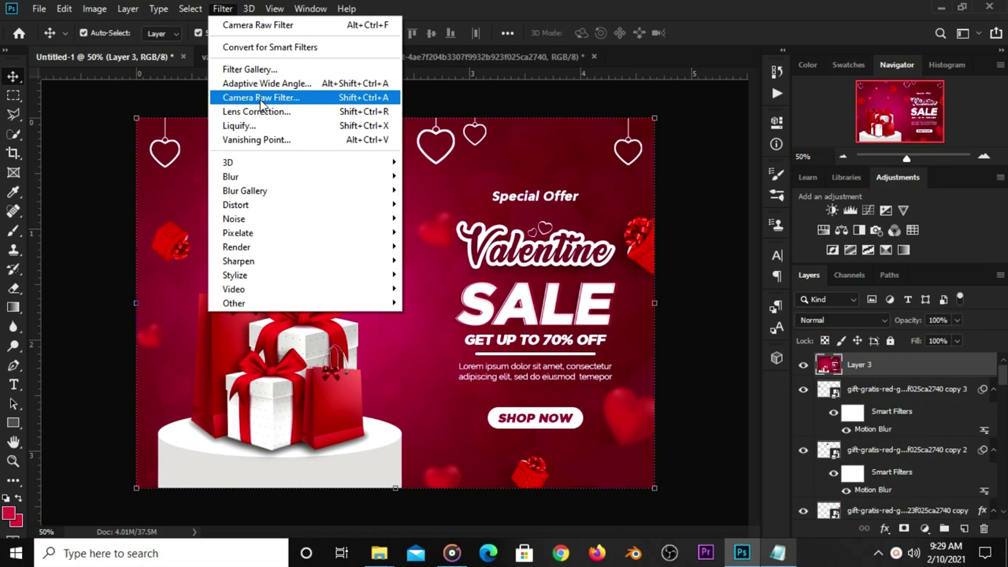
Grade the merged banner in Camera Raw: Exposure -0.10, Contrast +17, Highlights +4, Shadows -3, Whites +14, Blacks -8.
{"action": "left_click", "coordinate": [261, 98]}
{"action": "mouse_move", "coordinate": [856, 377]}
{"action": "left_mouse_down"}
{"action": "mouse_move", "coordinate": [872, 398]}
{"action": "mouse_move", "coordinate": [860, 426]}
{"action": "left_mouse_up"}
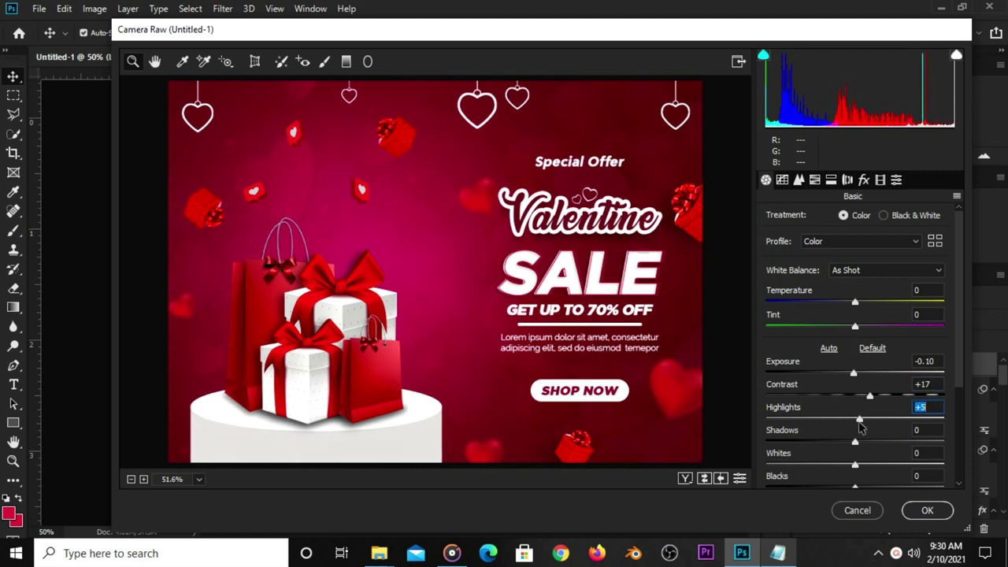
{"action": "left_click_drag", "start_coordinate": [859, 422], "coordinate": [856, 421]}
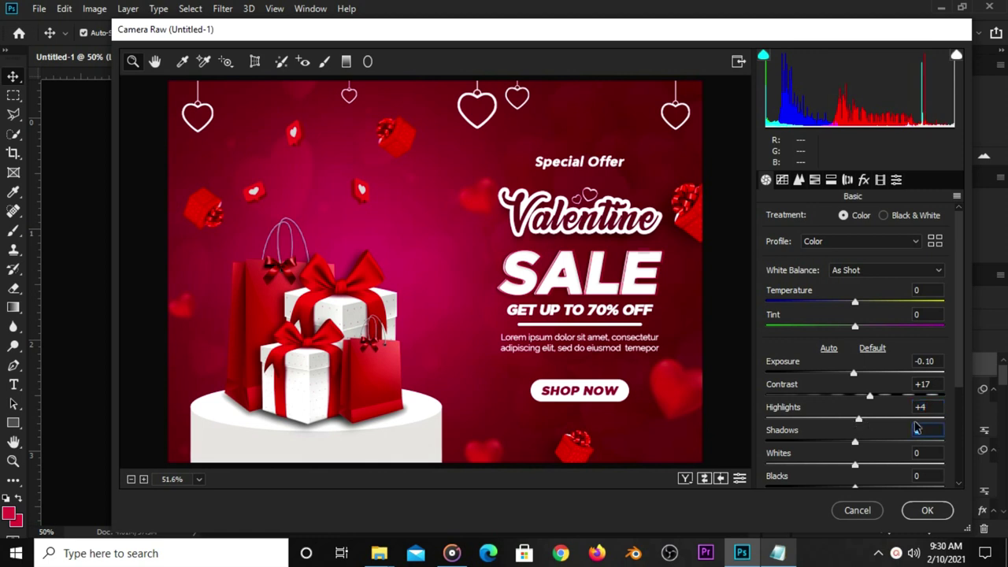
{"action": "left_click_drag", "start_coordinate": [857, 445], "coordinate": [855, 445]}
{"action": "type", "text": "0"}
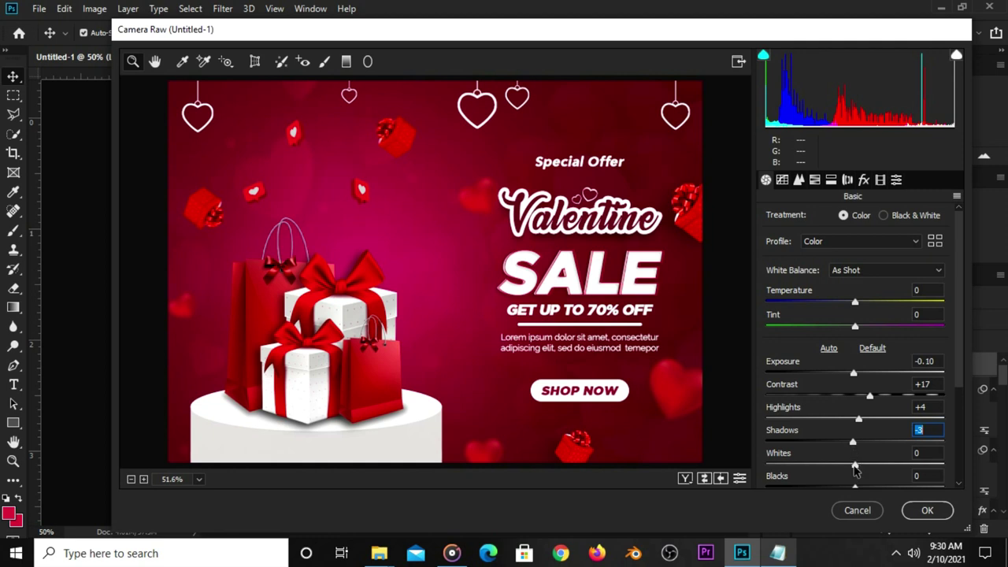
{"action": "left_click_drag", "start_coordinate": [856, 470], "coordinate": [868, 469]}
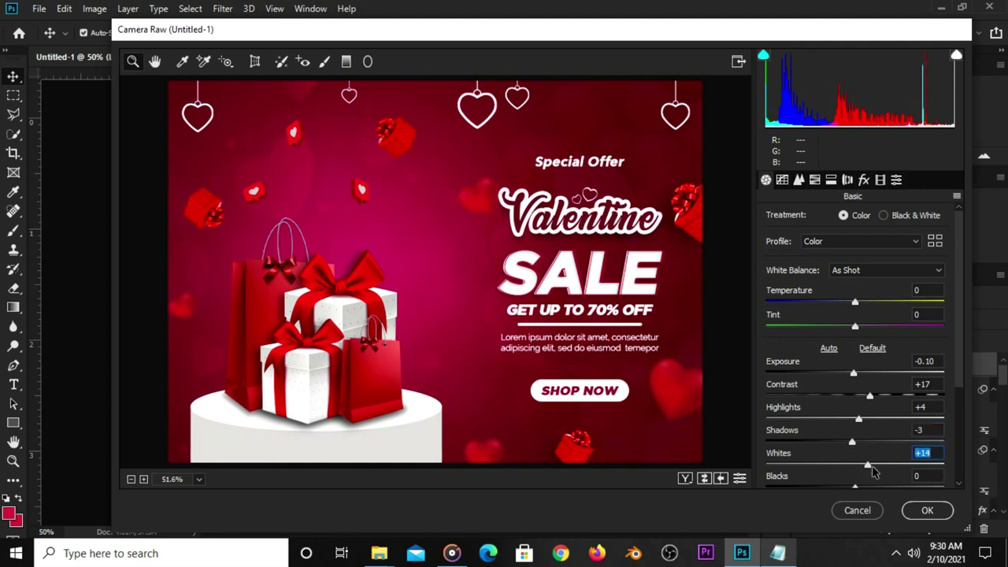
{"action": "scroll", "coordinate": [961, 488], "scroll_direction": "down", "scroll_amount": 1}
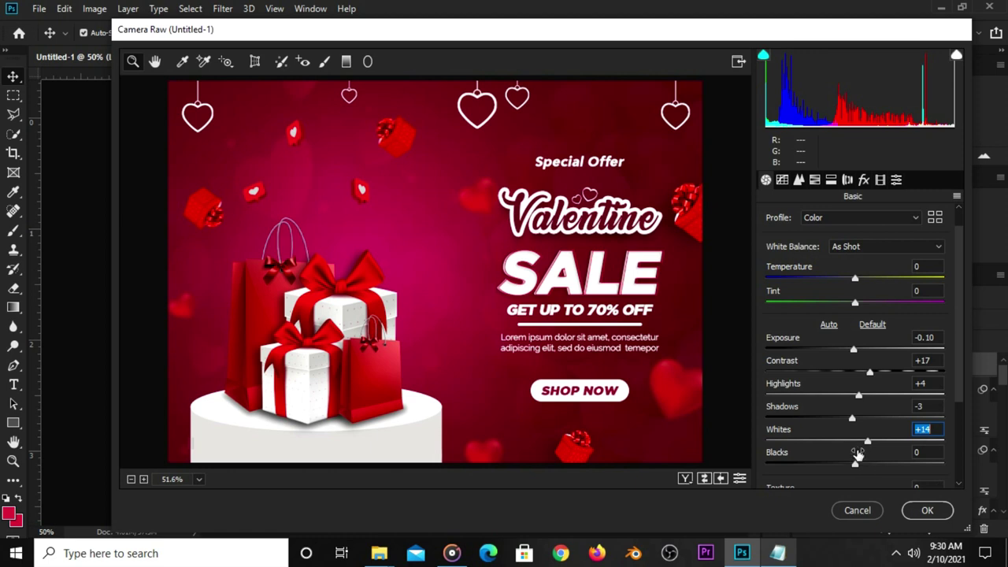
{"action": "left_click_drag", "start_coordinate": [860, 464], "coordinate": [847, 468]}
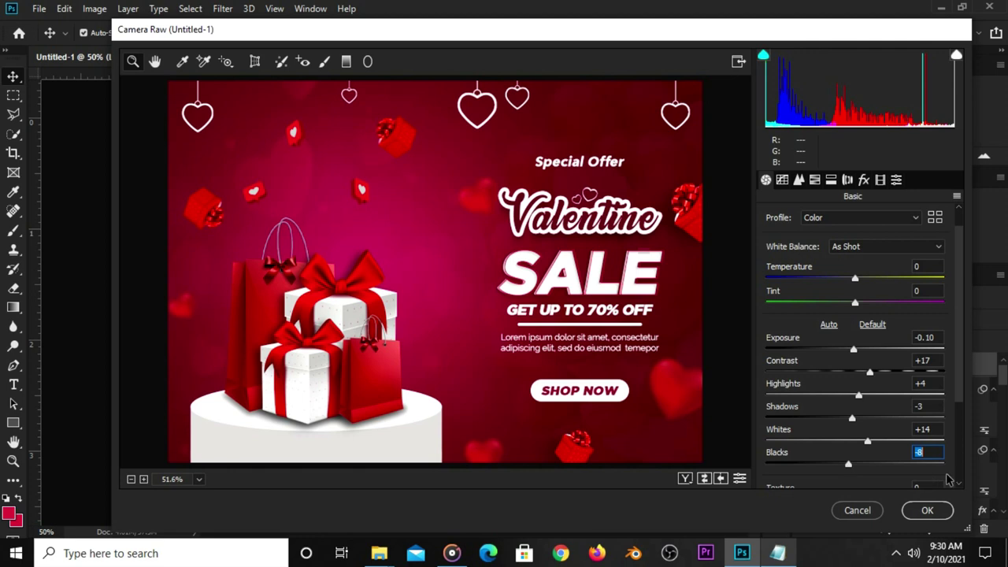
{"action": "left_click", "coordinate": [930, 429]}
{"action": "left_click", "coordinate": [931, 406]}
{"action": "left_click", "coordinate": [936, 383]}
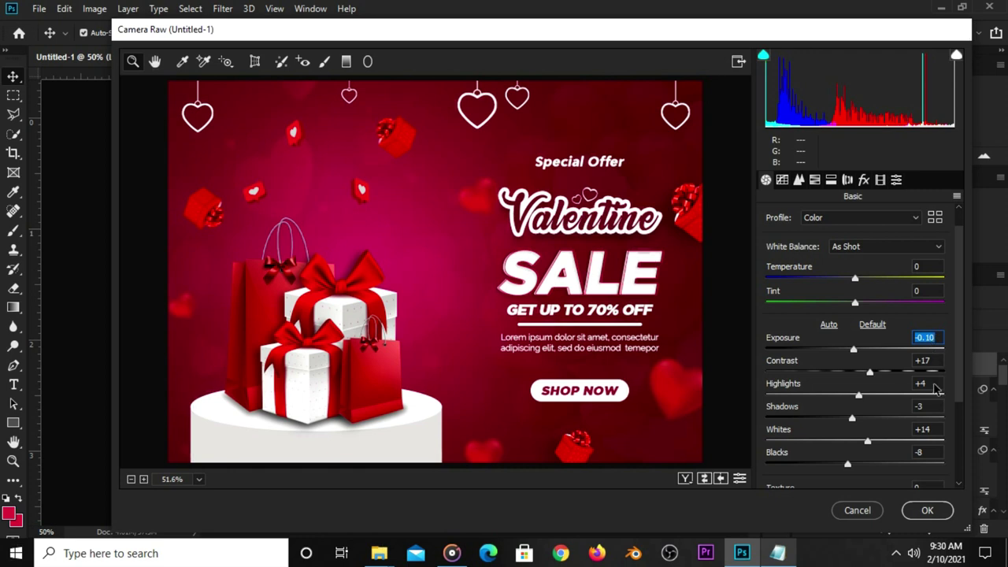
{"action": "left_click", "coordinate": [928, 511]}
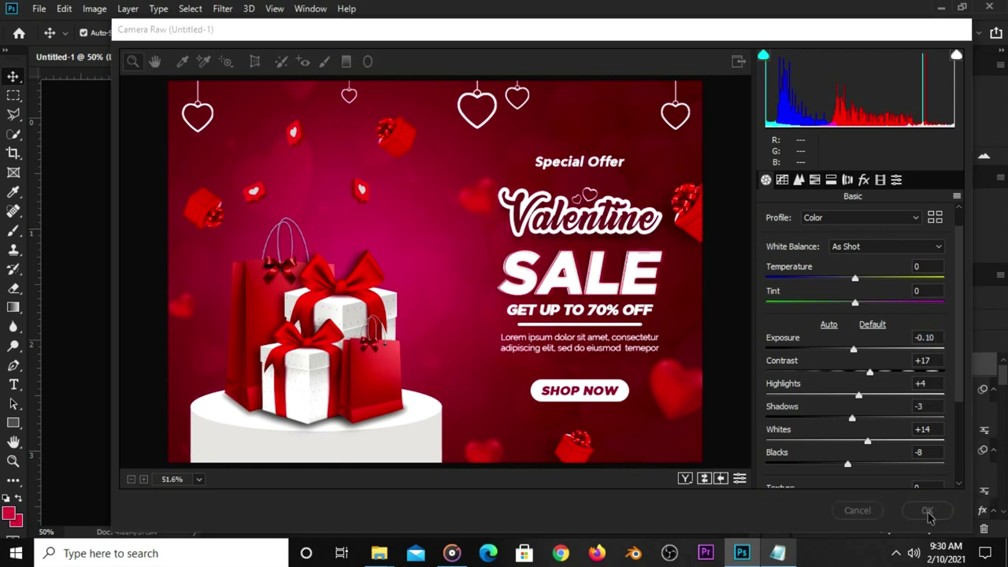